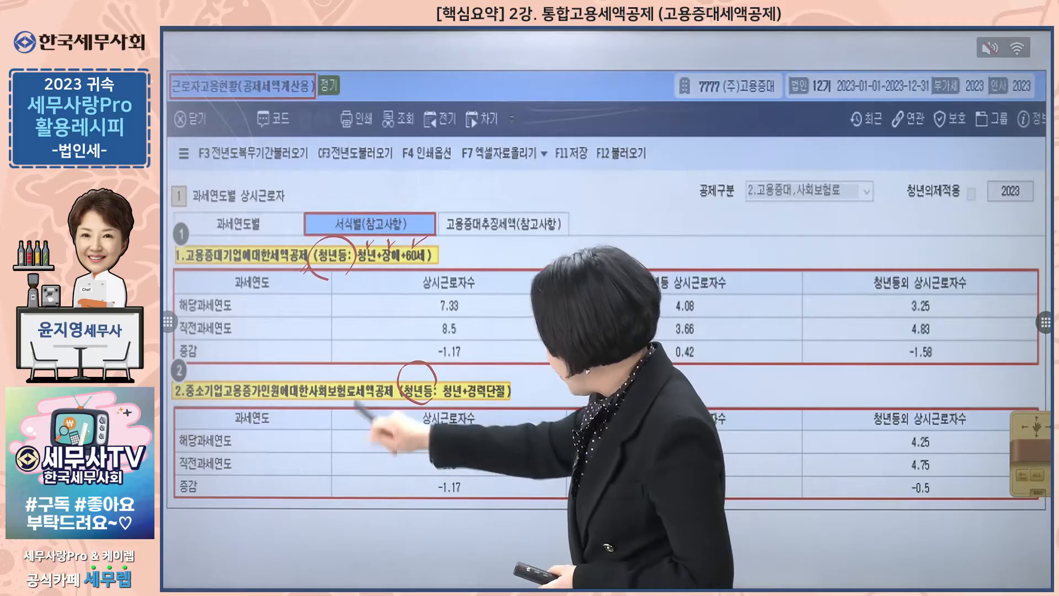
pyautogui.moveTo(345, 376); pyautogui.dragTo(353, 373)
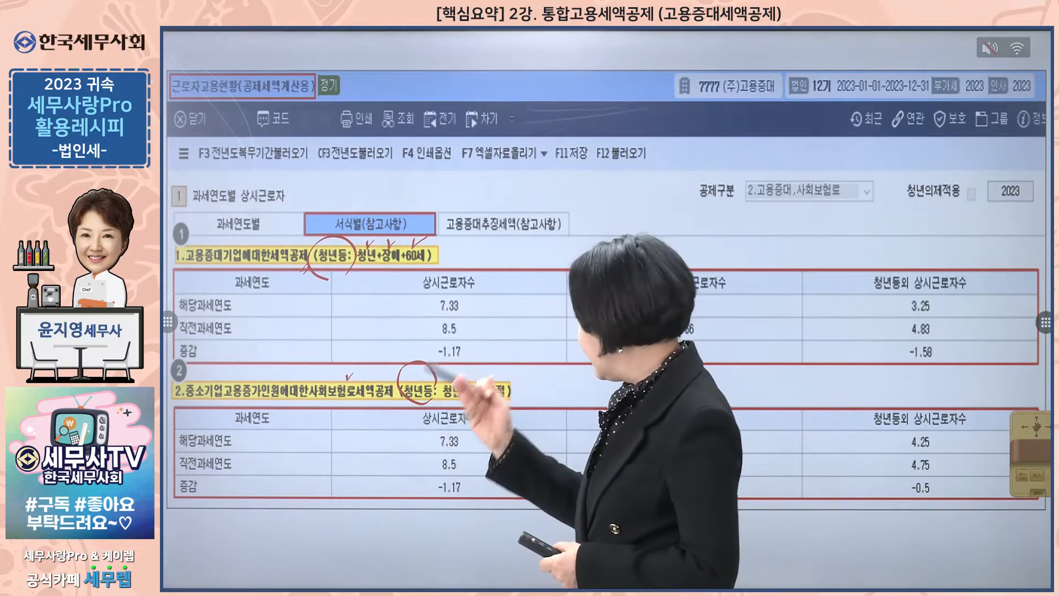
pyautogui.moveTo(453, 372); pyautogui.dragTo(493, 373)
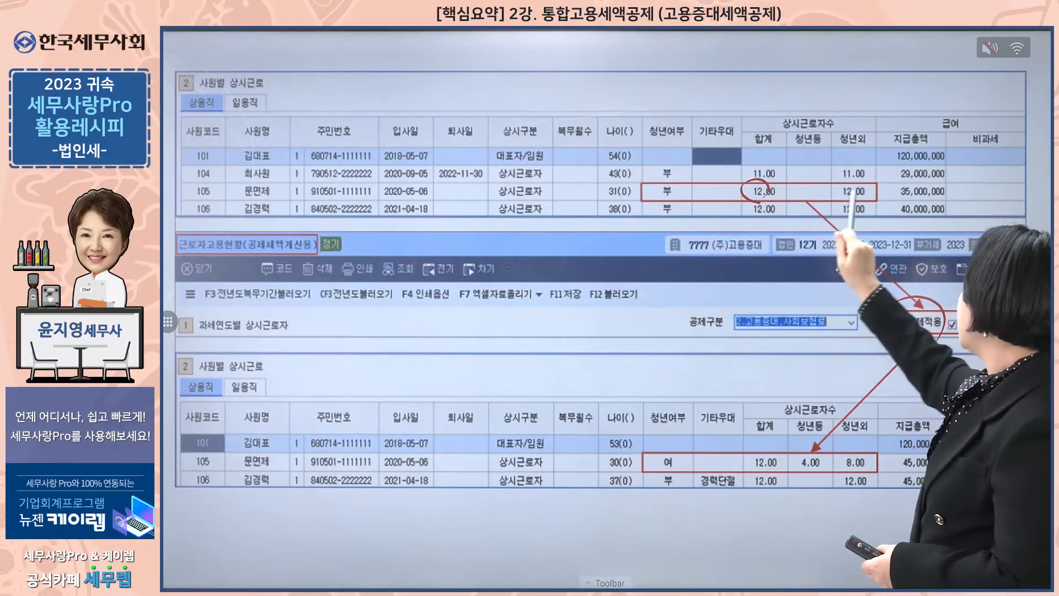
pyautogui.moveTo(862, 190)
pyautogui.mouseDown()
pyautogui.moveTo(880, 178)
pyautogui.moveTo(871, 147)
pyautogui.moveTo(880, 146)
pyautogui.mouseUp()
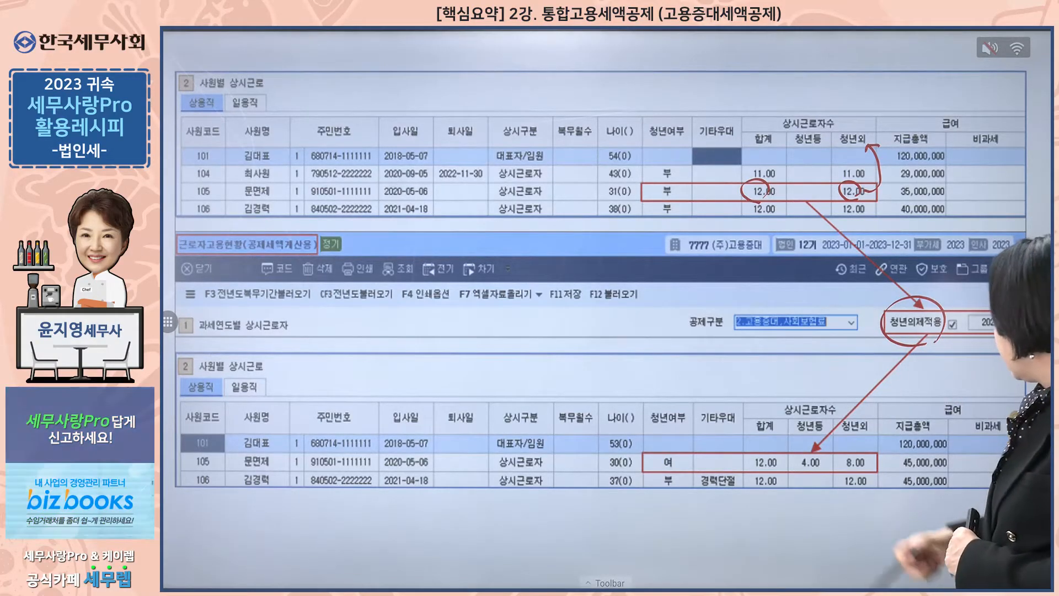
pyautogui.moveTo(868, 470)
pyautogui.mouseDown()
pyautogui.moveTo(846, 446)
pyautogui.moveTo(869, 454)
pyautogui.mouseUp()
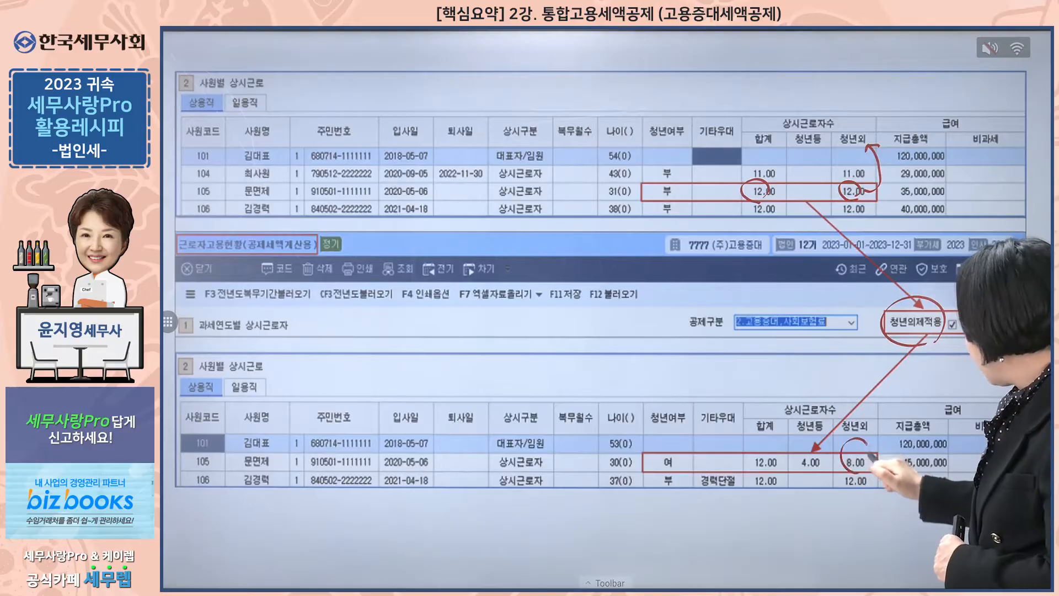
pyautogui.moveTo(814, 476)
pyautogui.mouseDown()
pyautogui.moveTo(795, 462)
pyautogui.moveTo(815, 447)
pyautogui.mouseUp()
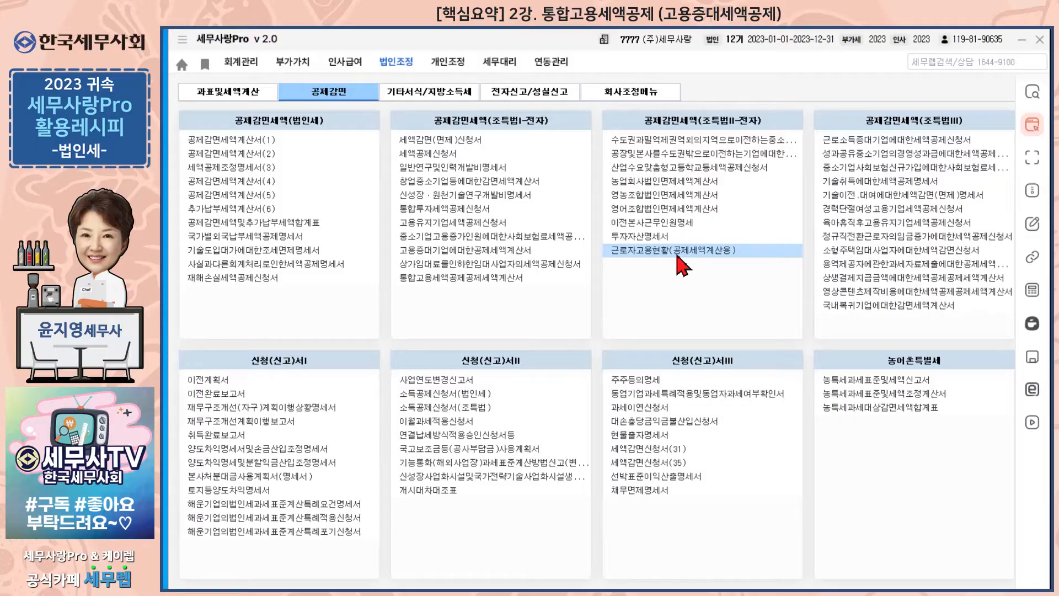
# Open the 근로자고용현황(공제세액계산용) form and set its 공제구분 to 2.고용증대,사회보험료.
pyautogui.click(678, 251)
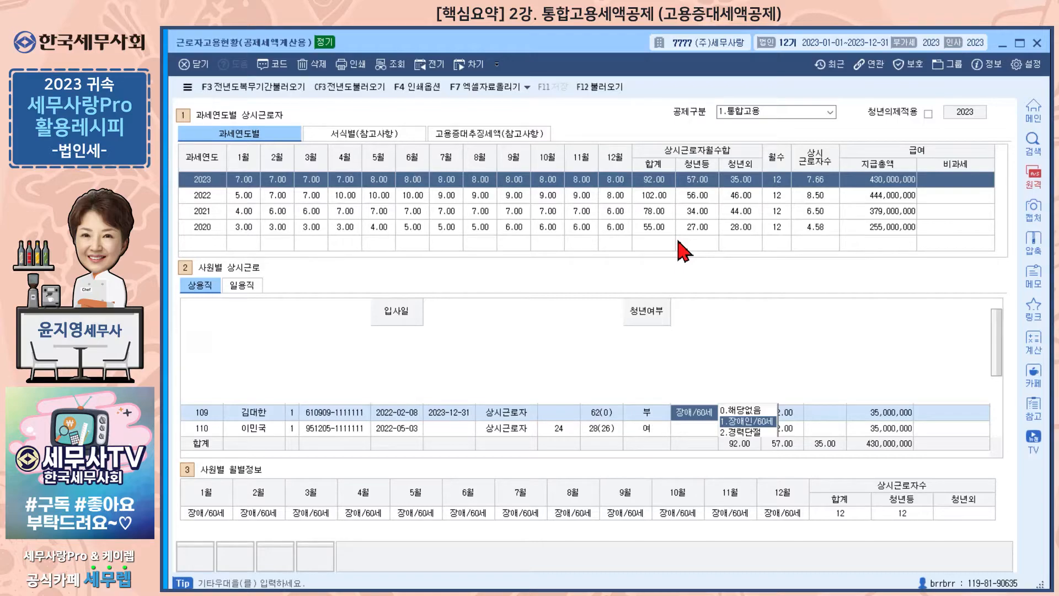
pyautogui.scroll(-3, 688, 362)
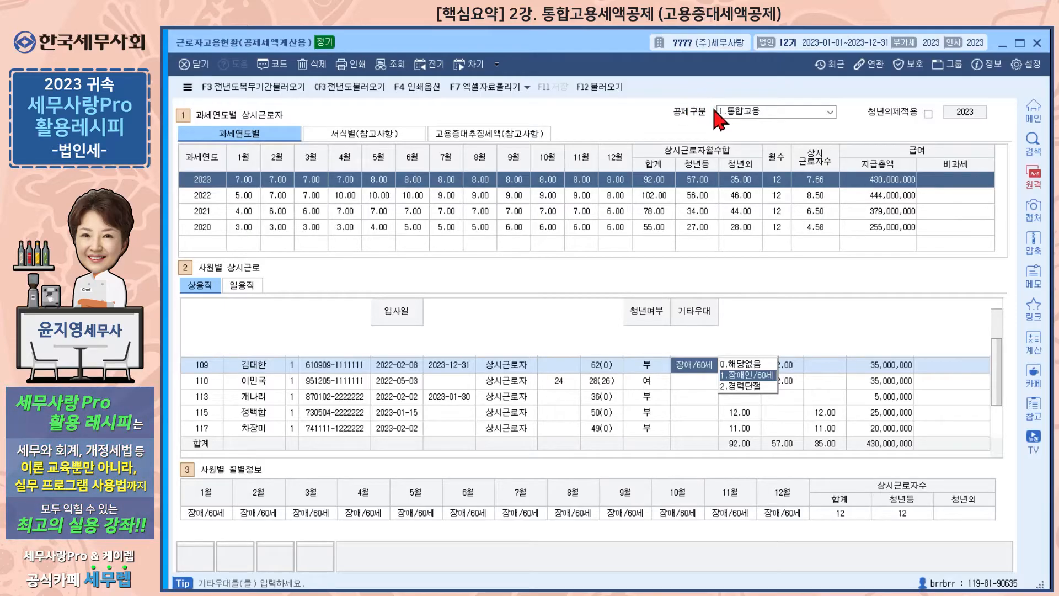
pyautogui.click(830, 111)
pyautogui.click(831, 111)
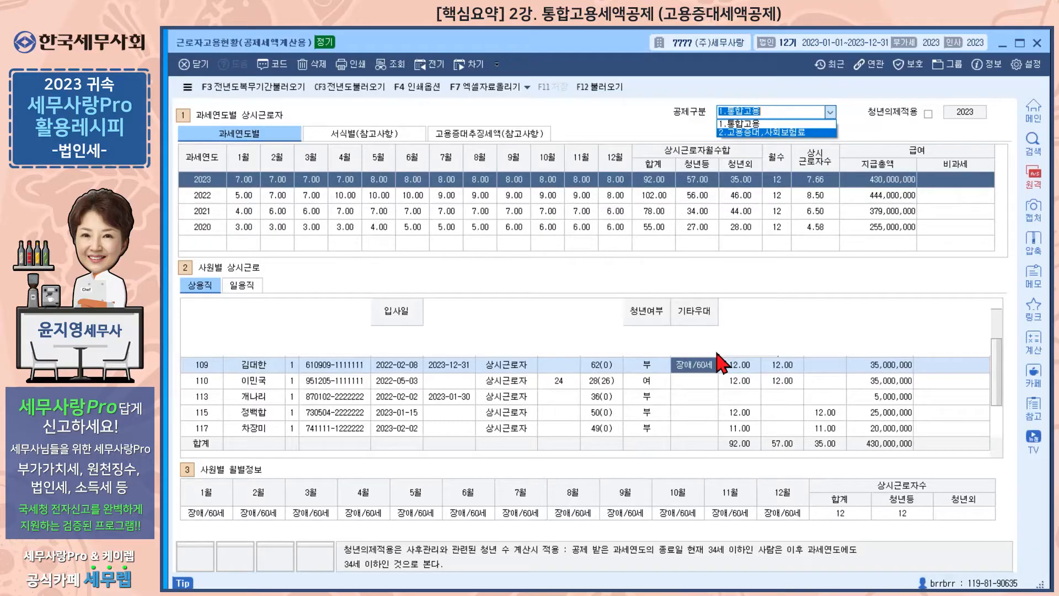
pyautogui.click(753, 132)
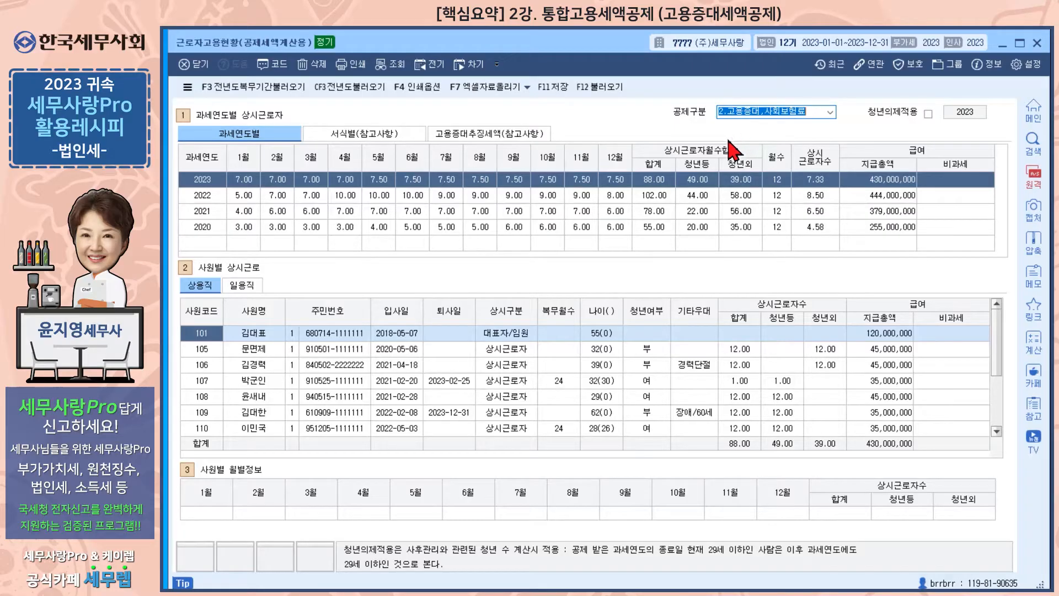
# Reload the employee data for all listed tax periods, 9 through 12.
pyautogui.click(602, 88)
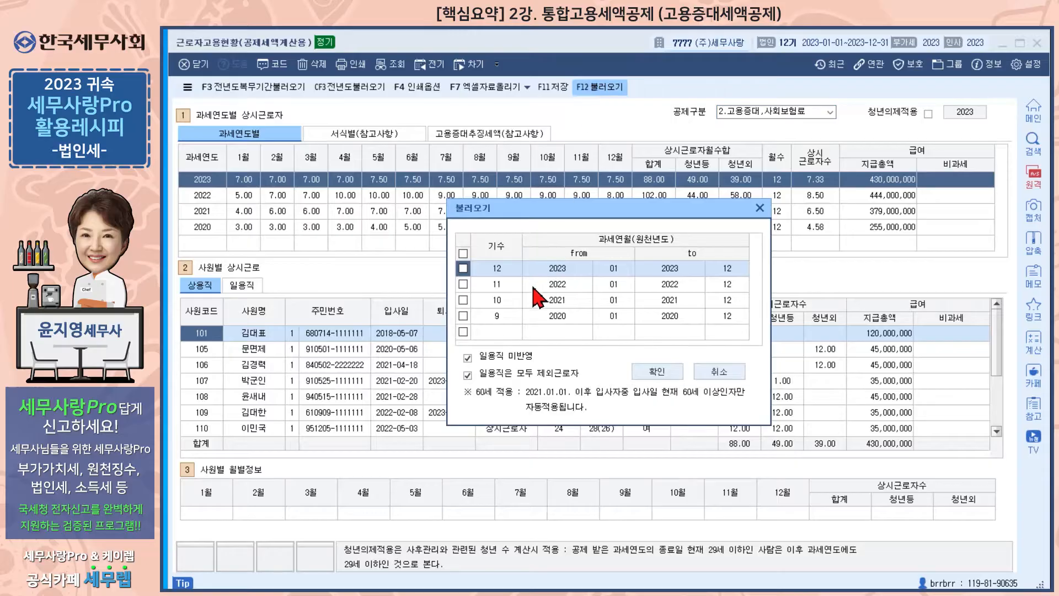
pyautogui.click(463, 254)
pyautogui.click(649, 377)
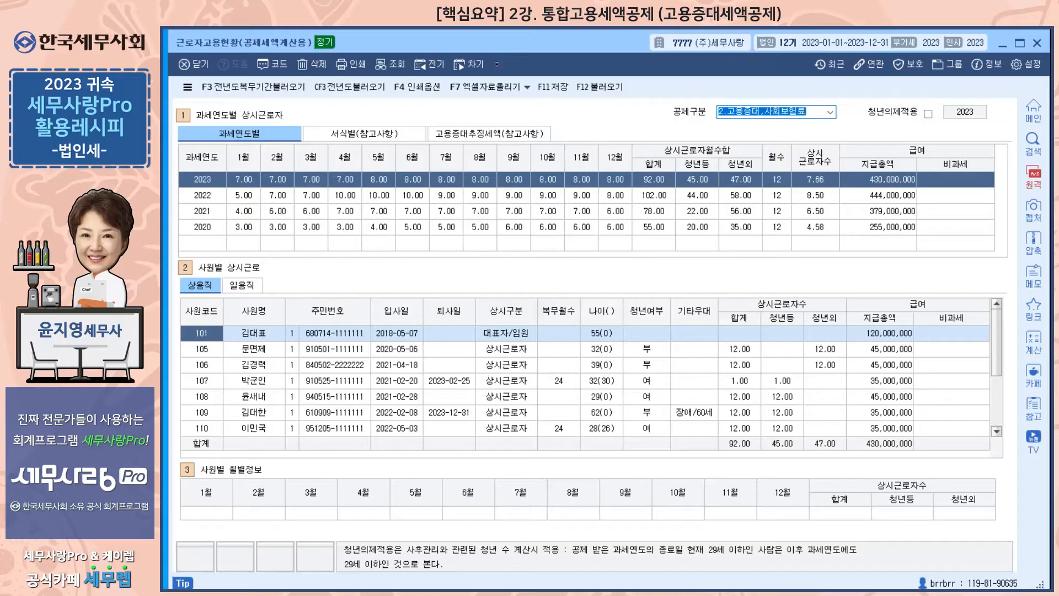
# Examine the 대표자/임원 row's 상시구분 and 상시근로자수 fields, and the 복무월수 of employees 107 and 110.
pyautogui.click(254, 338)
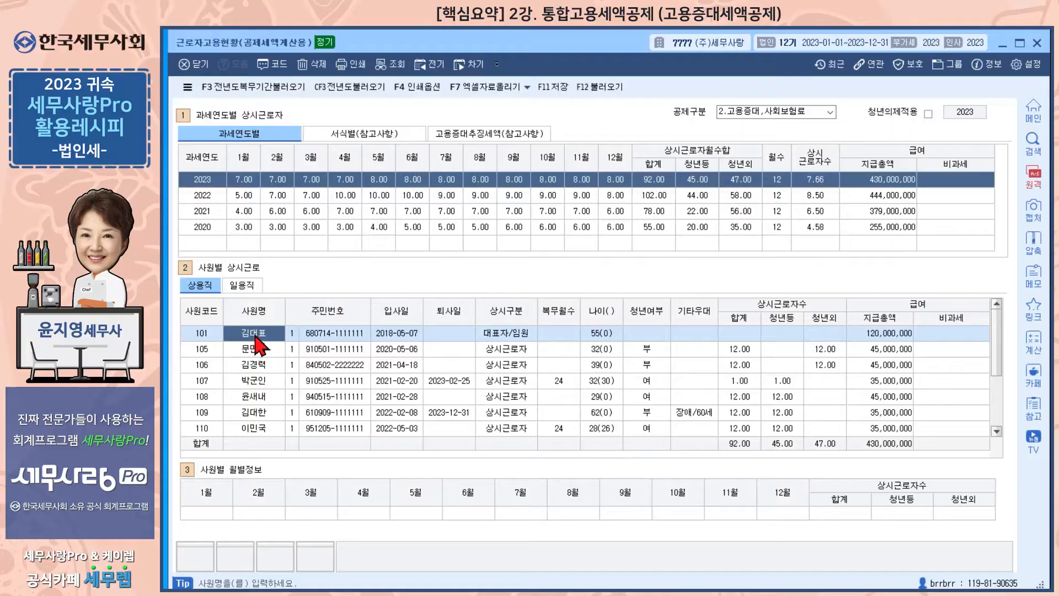
pyautogui.click(526, 335)
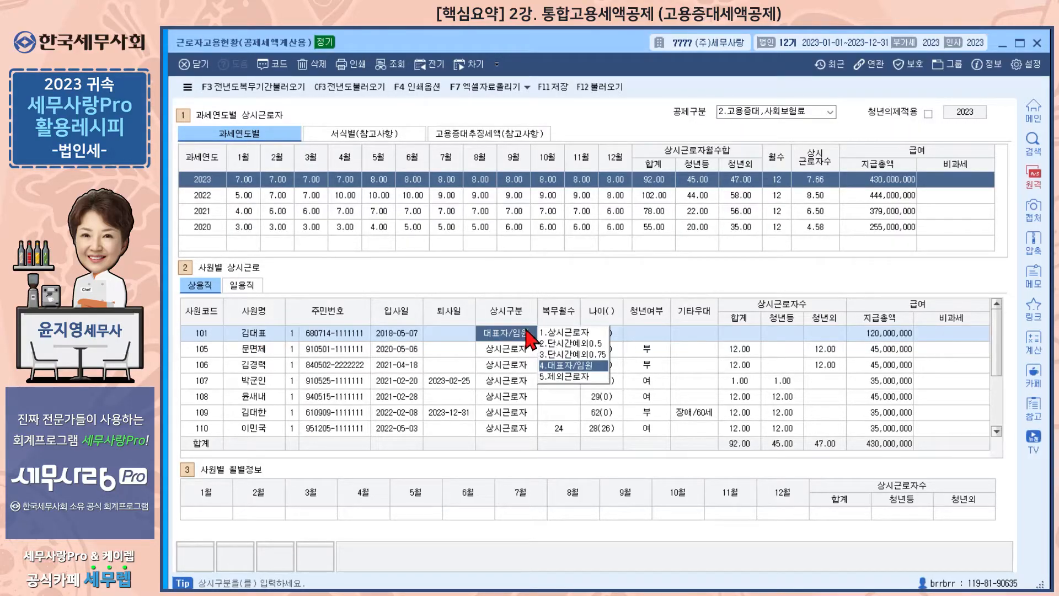
pyautogui.click(758, 334)
pyautogui.click(781, 334)
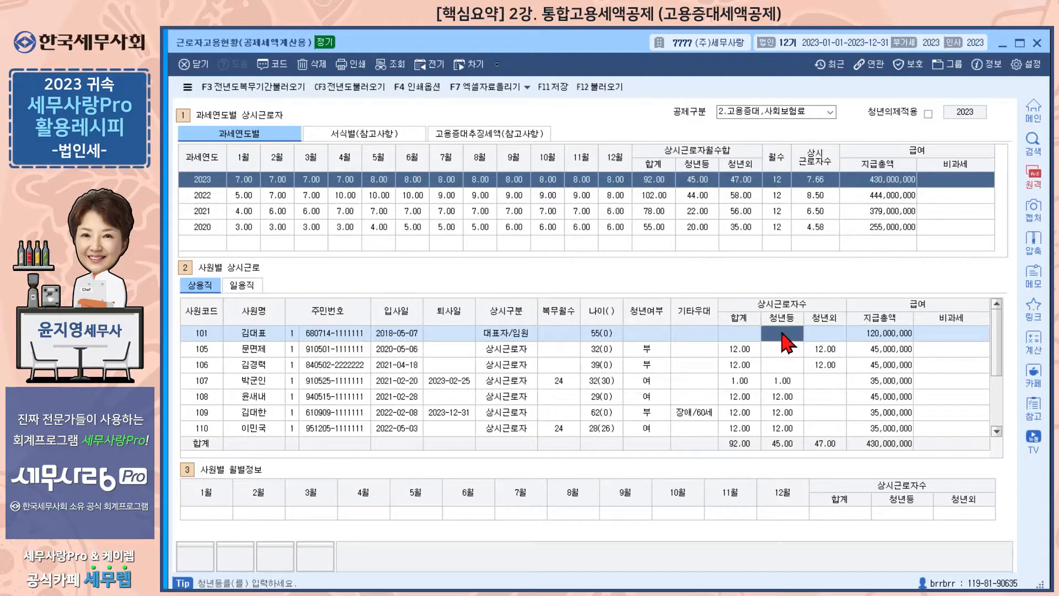
pyautogui.click(822, 336)
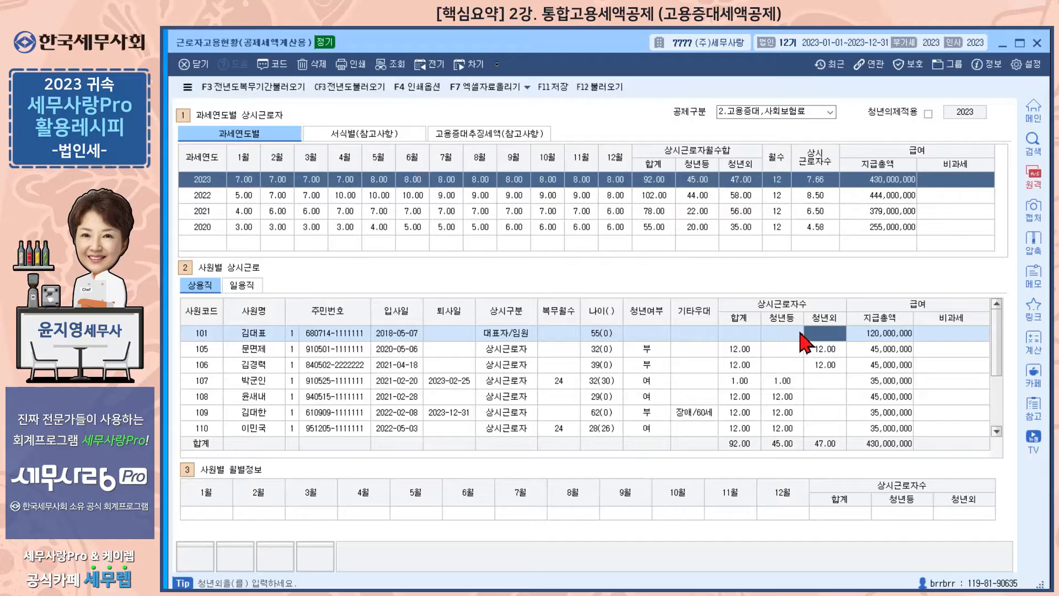
pyautogui.click(559, 381)
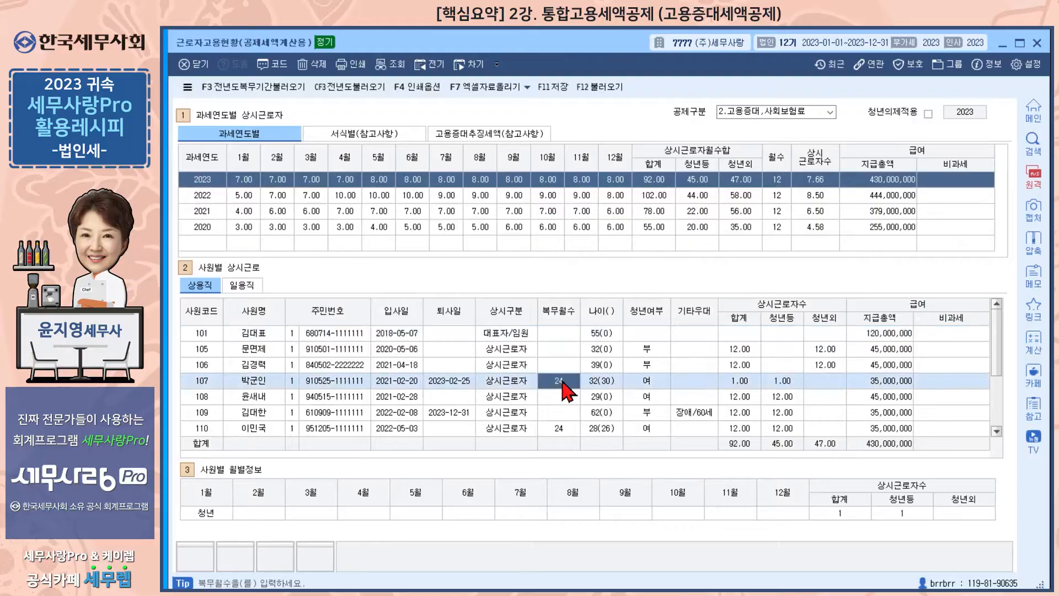
pyautogui.click(561, 429)
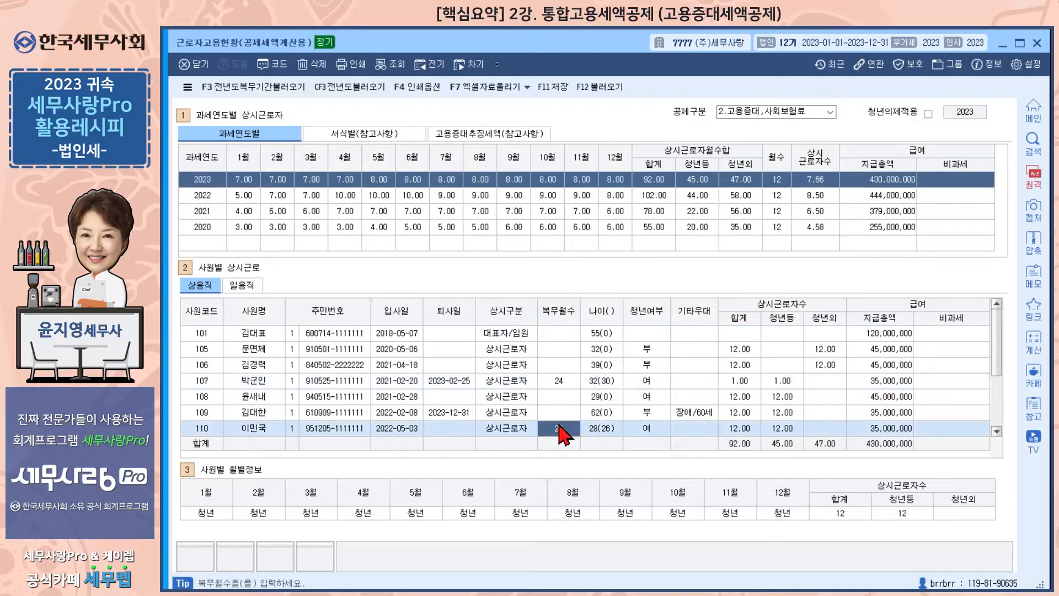
pyautogui.scroll(-2, 567, 416)
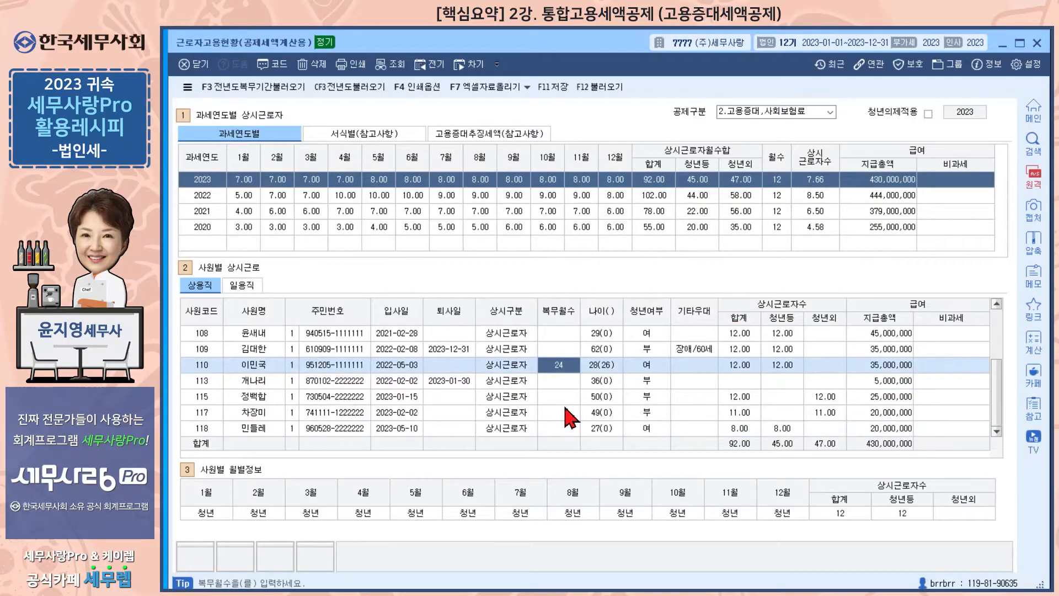
pyautogui.scroll(2, 565, 408)
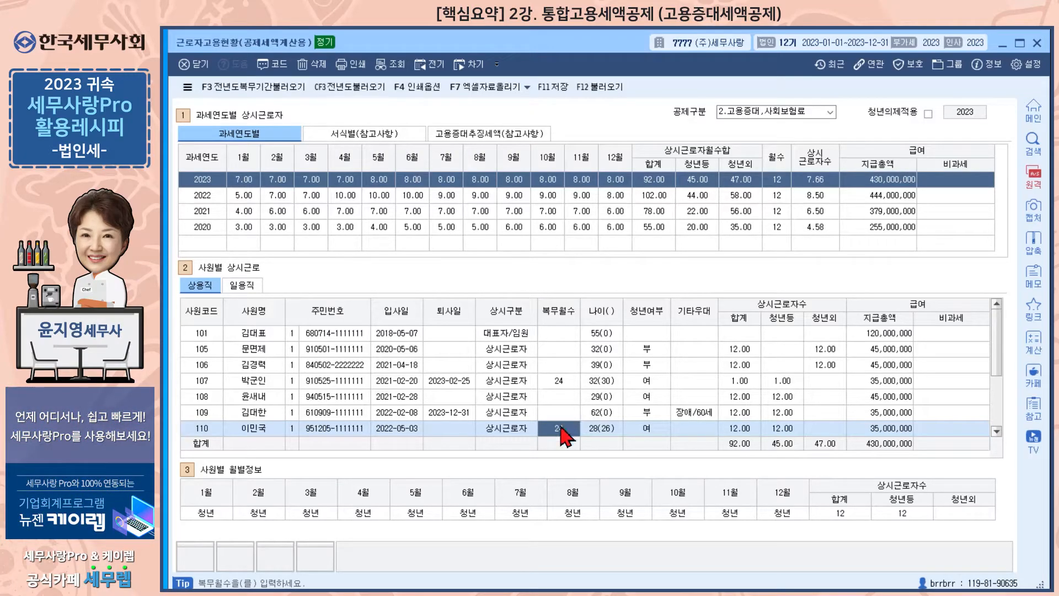
# Check the 기타우대 choices in the employee rows and set employee 106's 기타우대 to 2.경력단절.
pyautogui.click(691, 413)
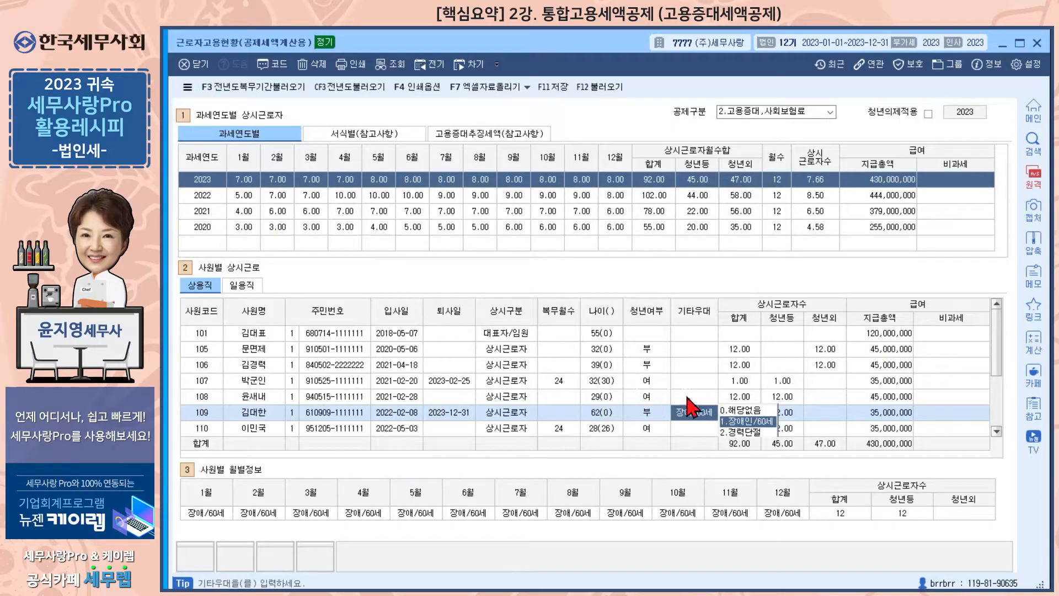
pyautogui.press('Up')
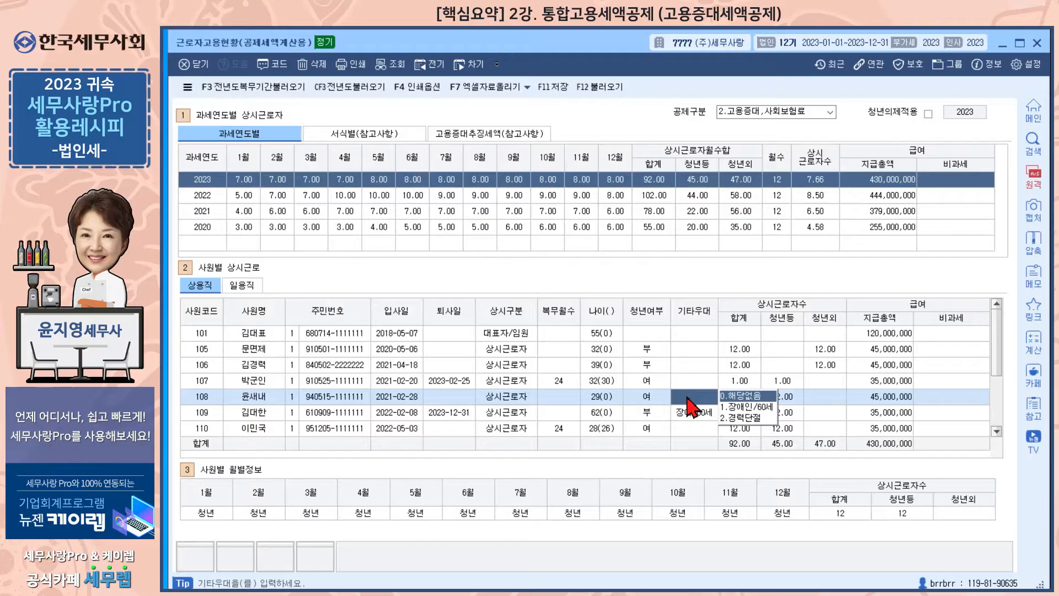
pyautogui.click(699, 352)
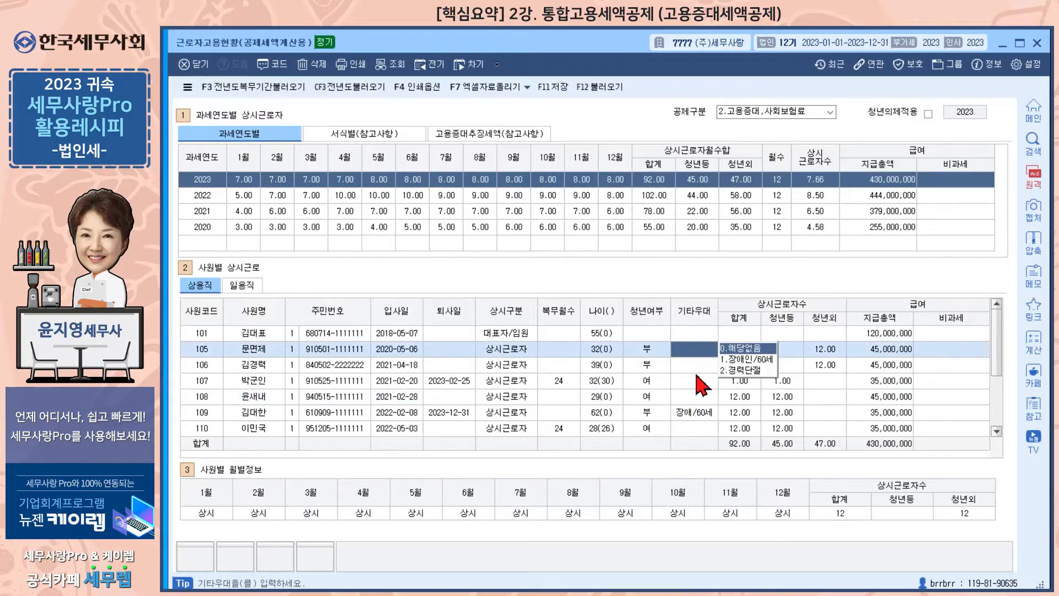
pyautogui.click(701, 383)
pyautogui.press('Up')
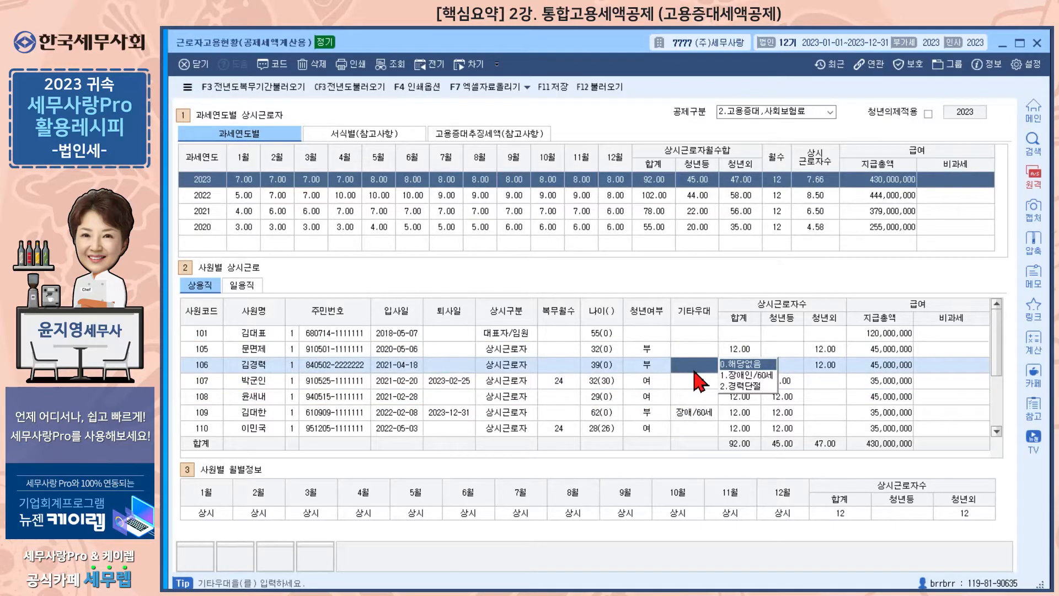
pyautogui.click(756, 387)
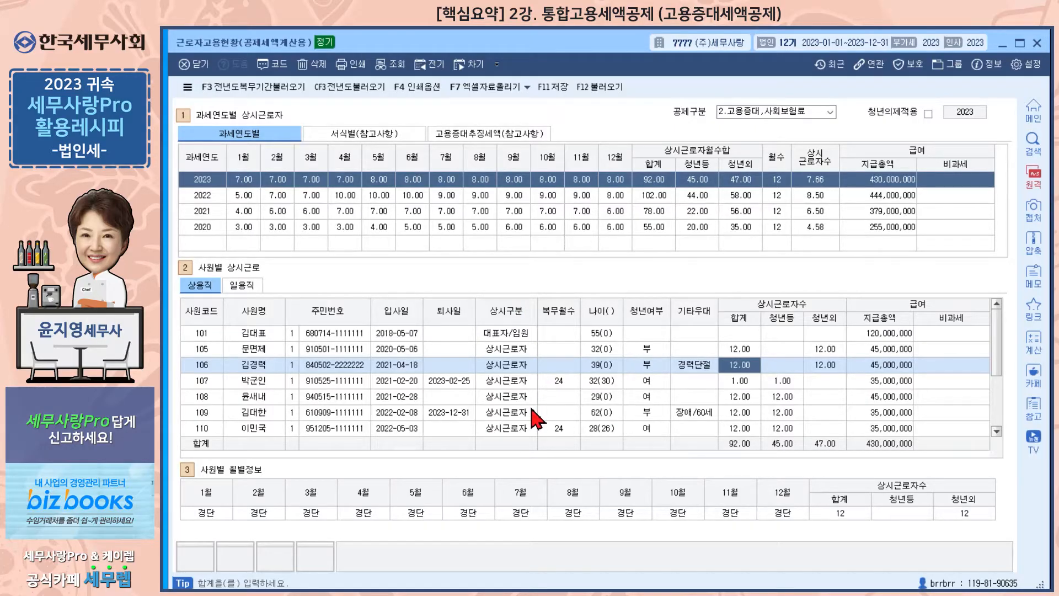
# Change the 상시구분 of employee 110 to 2.단시간예외0.5.
pyautogui.click(518, 355)
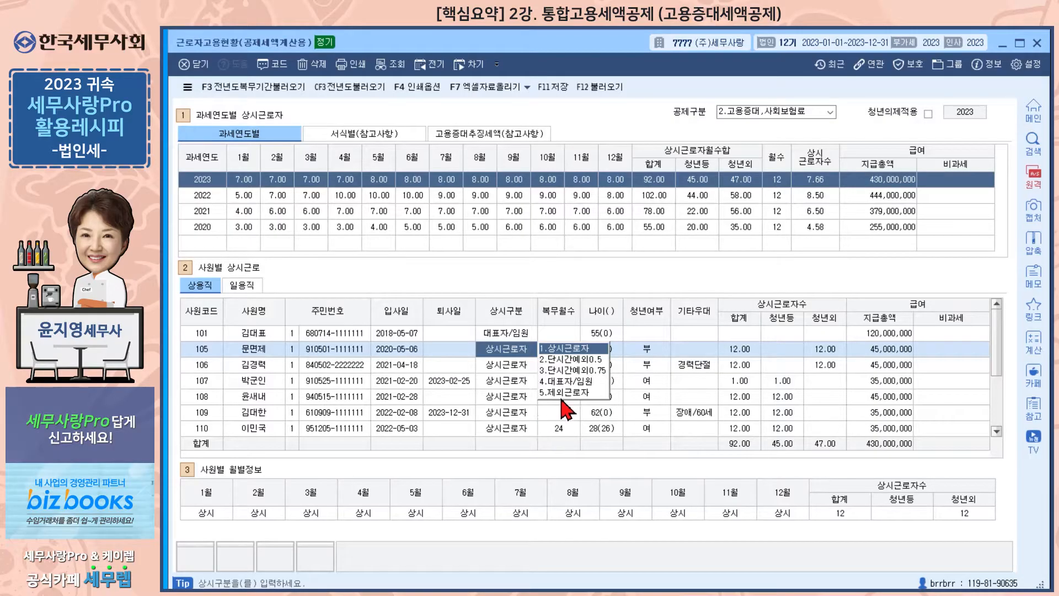
pyautogui.click(503, 429)
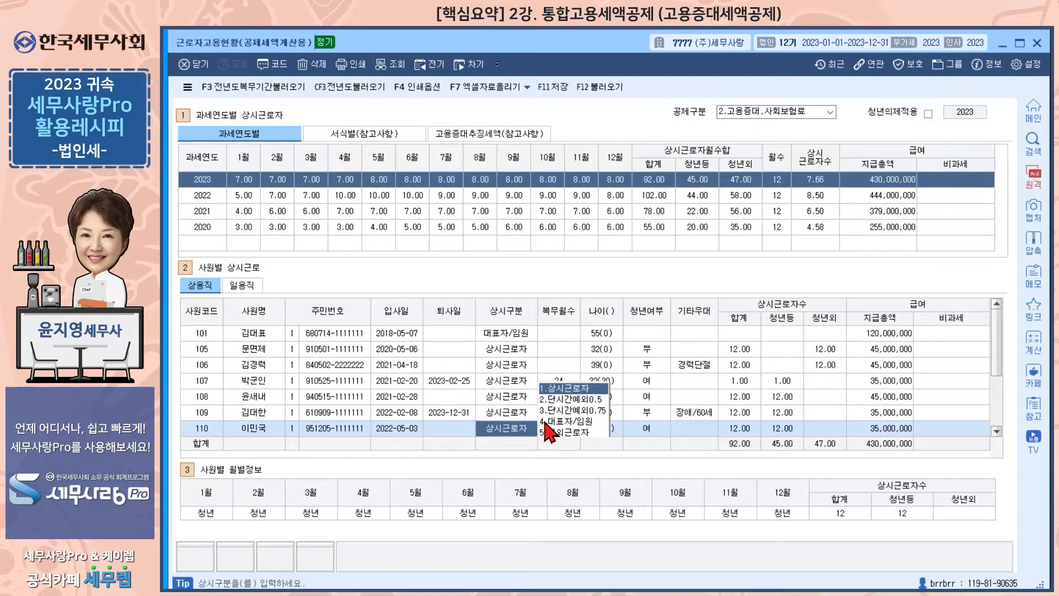
pyautogui.click(562, 398)
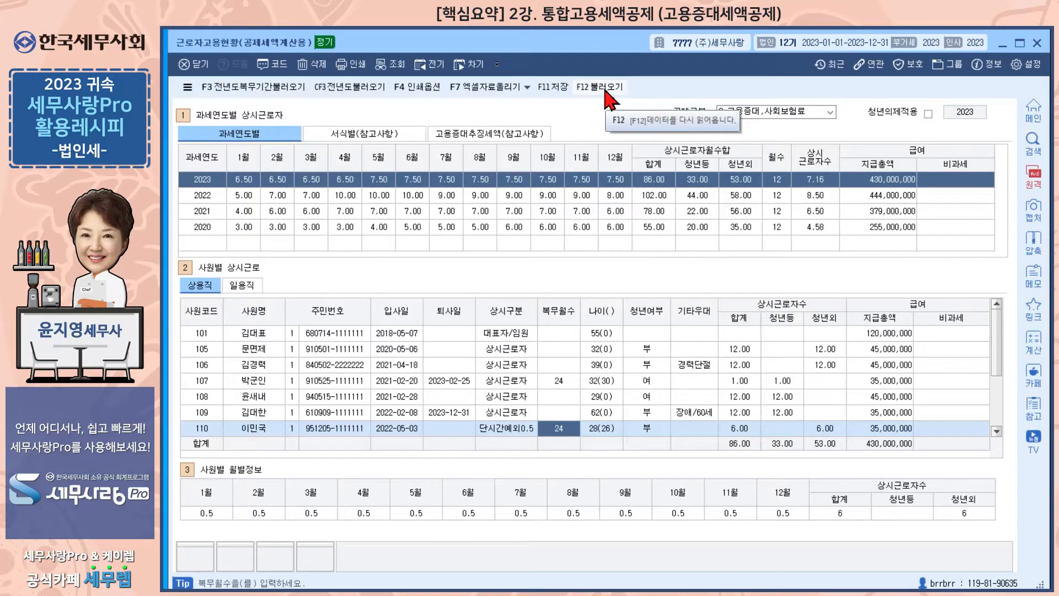
# Apply the 고용증대 service periods entered in the previous period, but decline loading the prior-year 고용증대, 사회보험료 data.
pyautogui.click(234, 99)
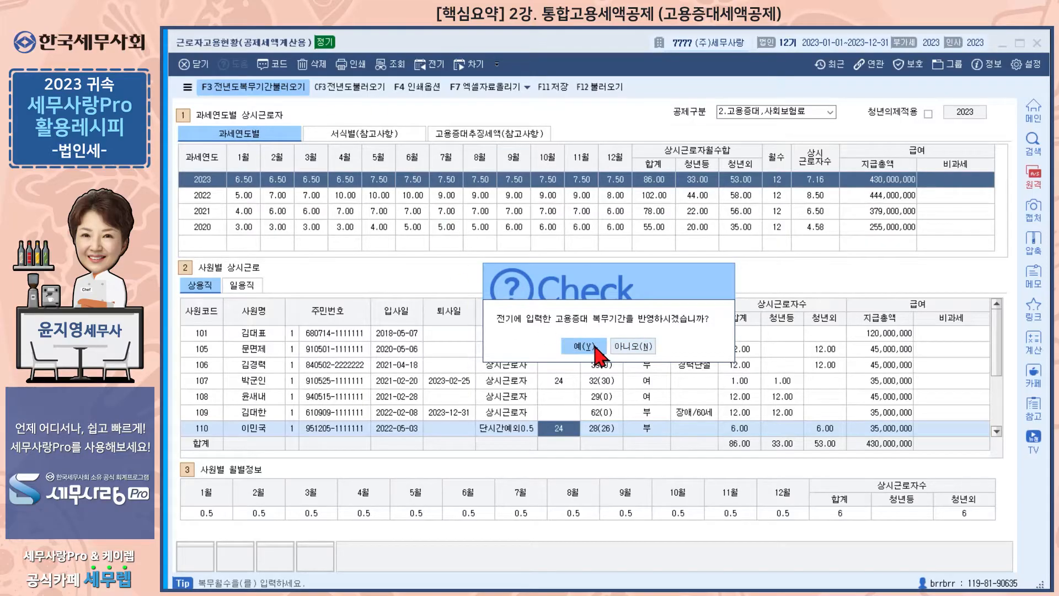
pyautogui.click(585, 346)
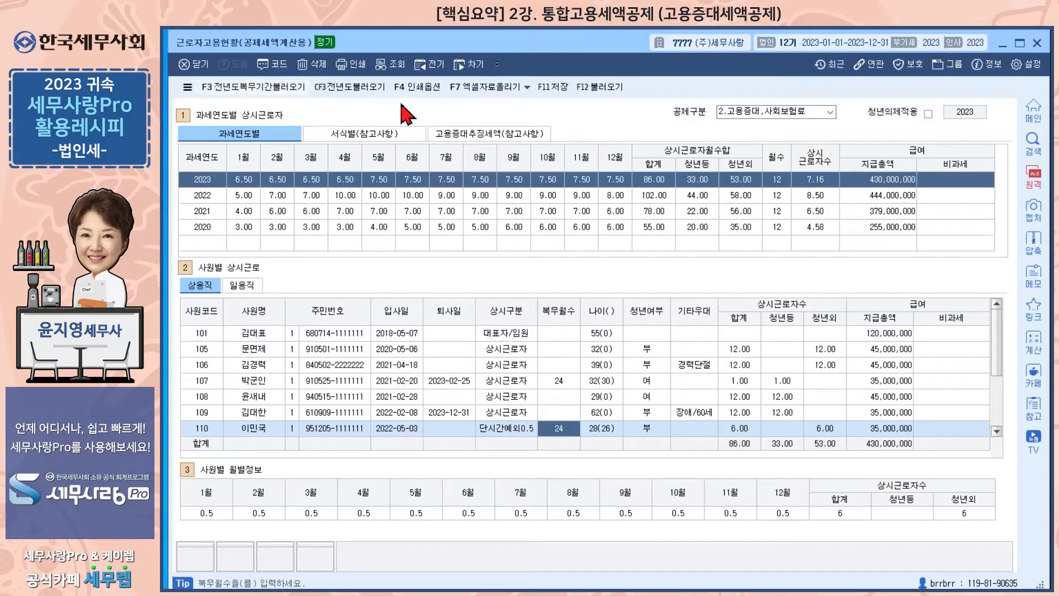
pyautogui.click(339, 91)
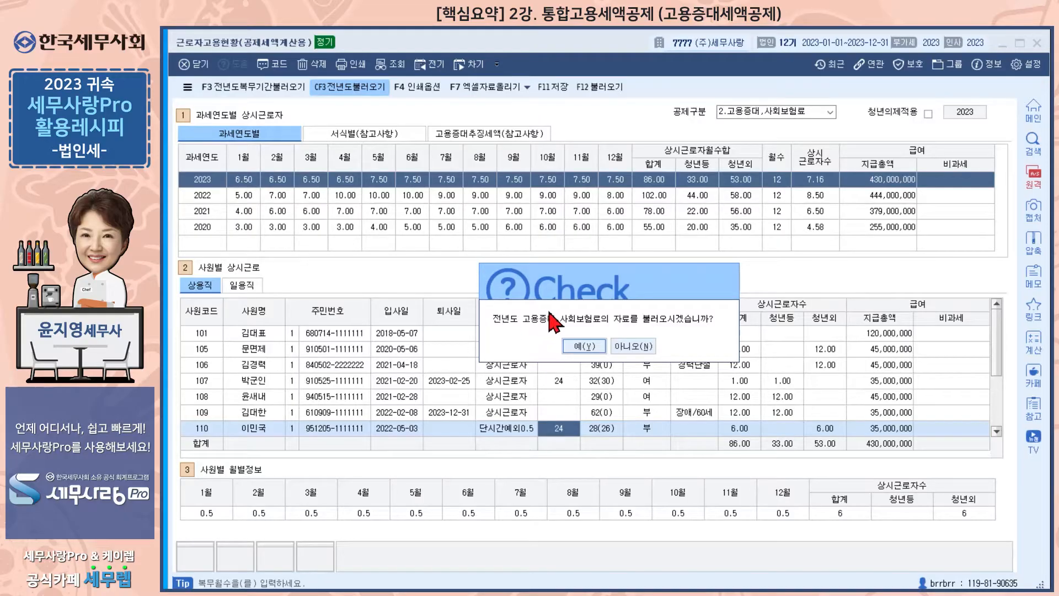
pyautogui.click(634, 347)
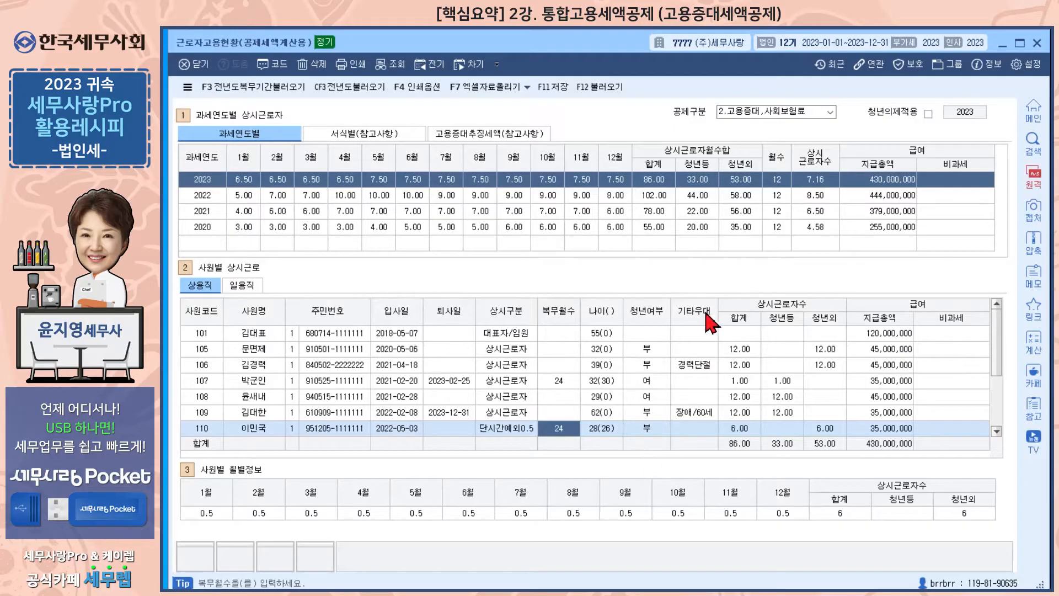
# Review the 기타우대 settings of employees 106, 109 and 110.
pyautogui.click(698, 367)
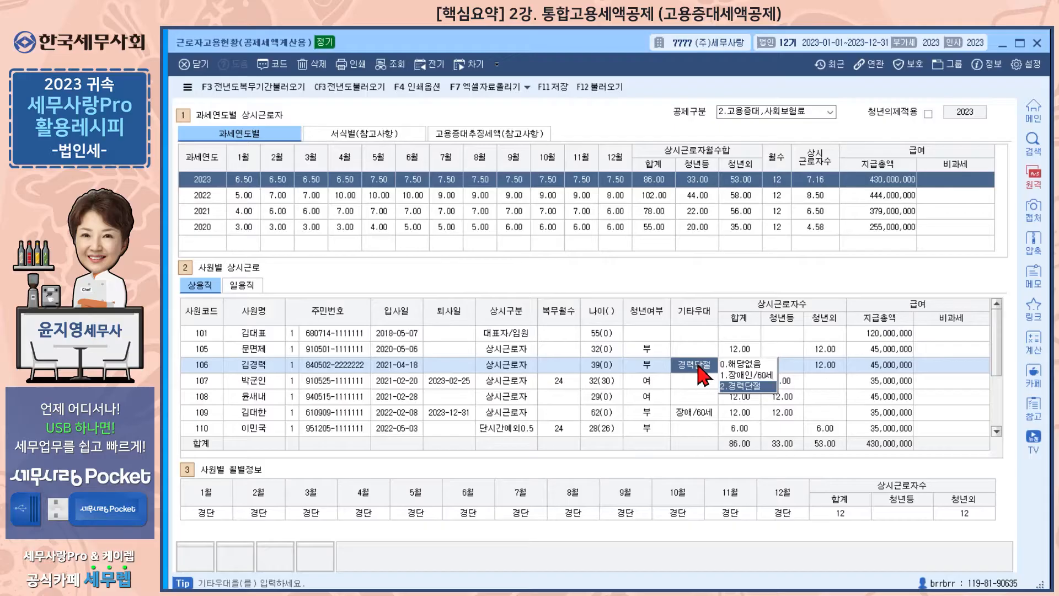
pyautogui.click(695, 394)
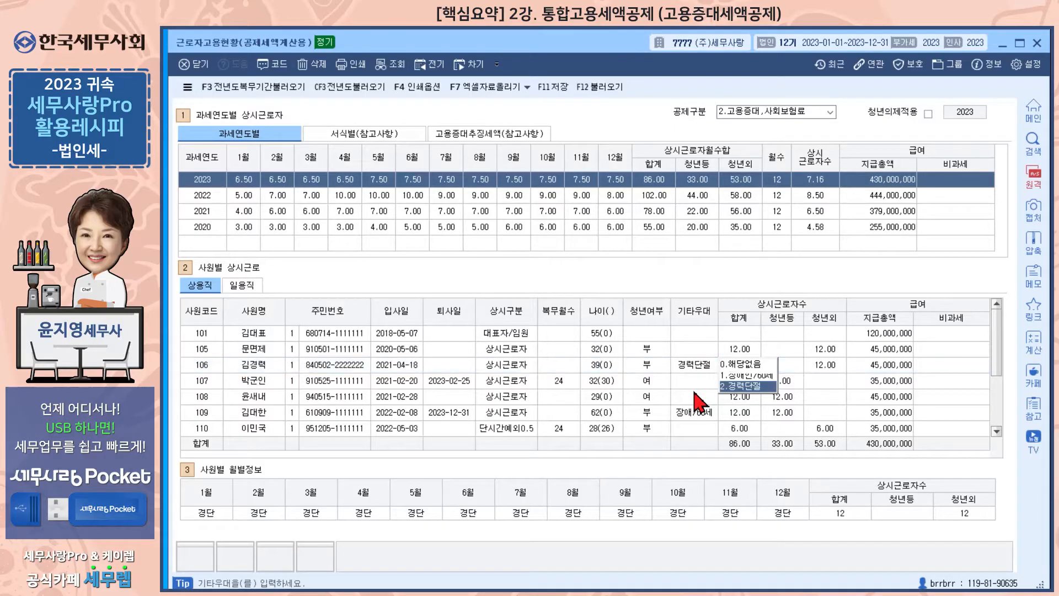
pyautogui.click(698, 416)
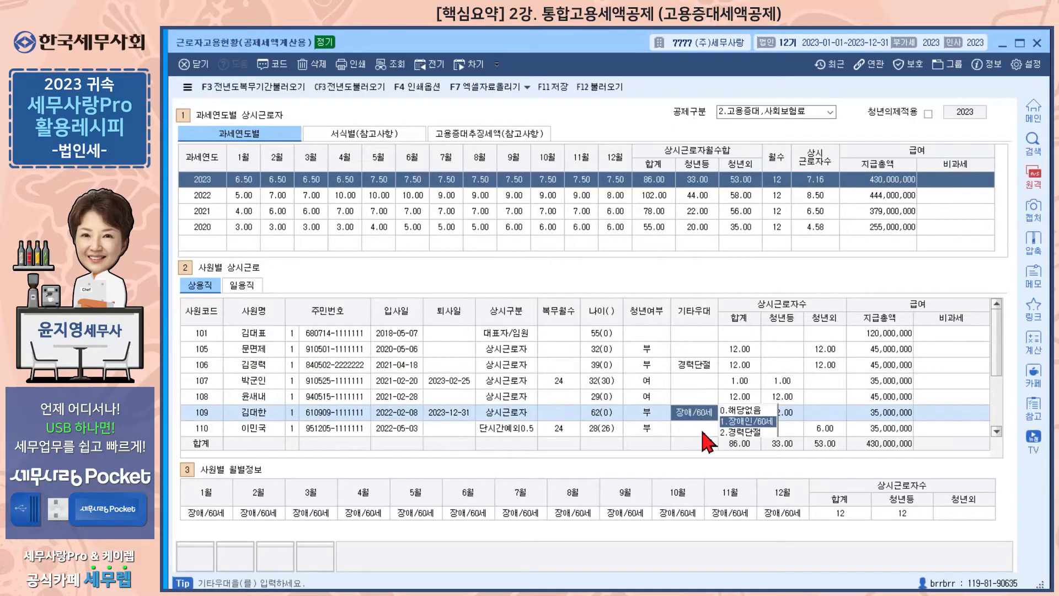
pyautogui.click(703, 432)
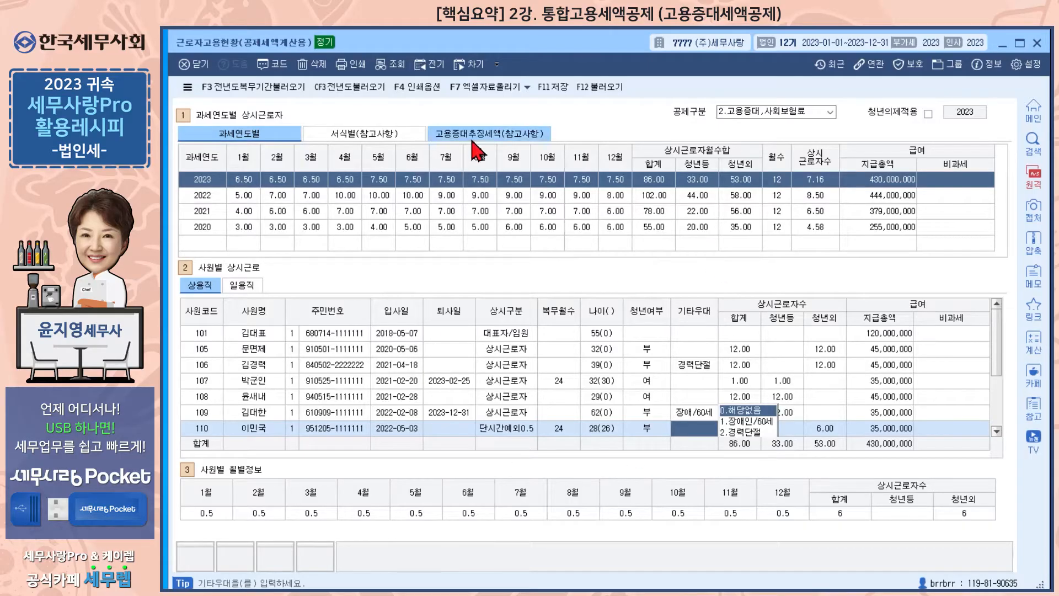
# Review the 서식별(참고사항) tables against the 과세연도별 figures, and open the 고용증대추정세액(참고사항) estimate.
pyautogui.click(377, 138)
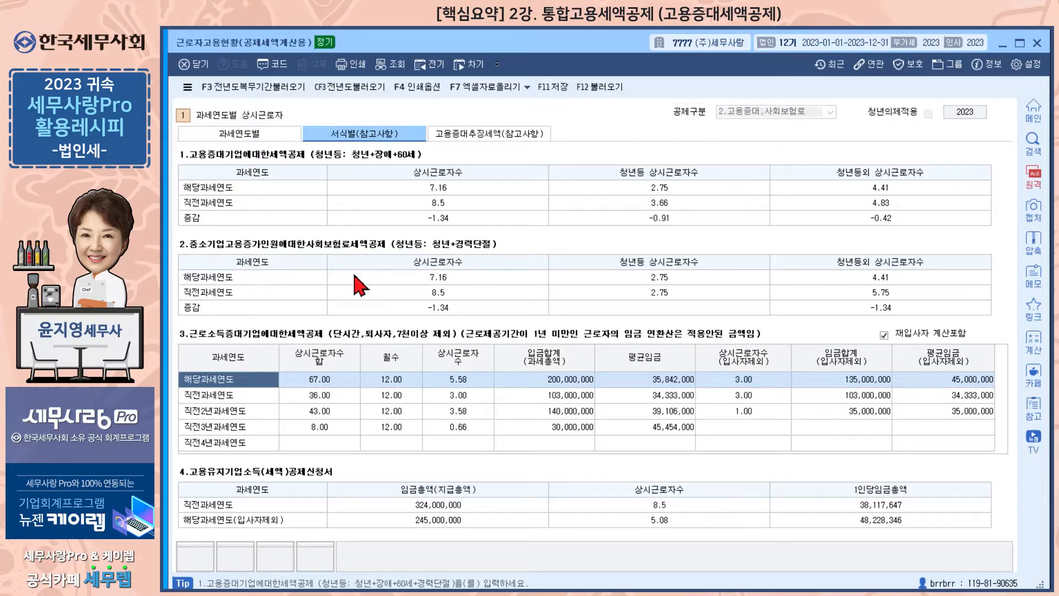
pyautogui.click(220, 137)
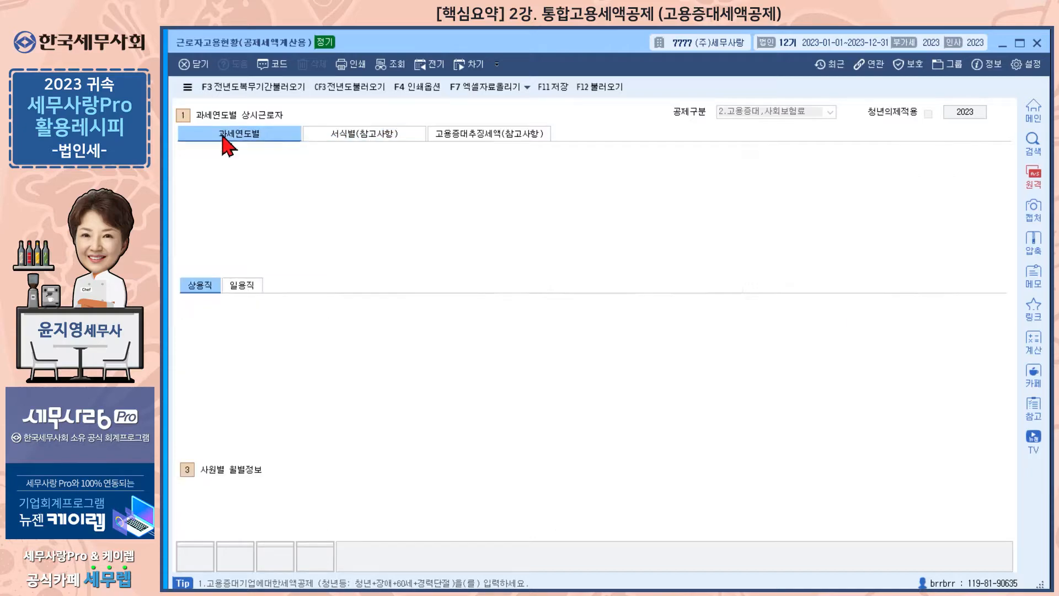
pyautogui.click(323, 139)
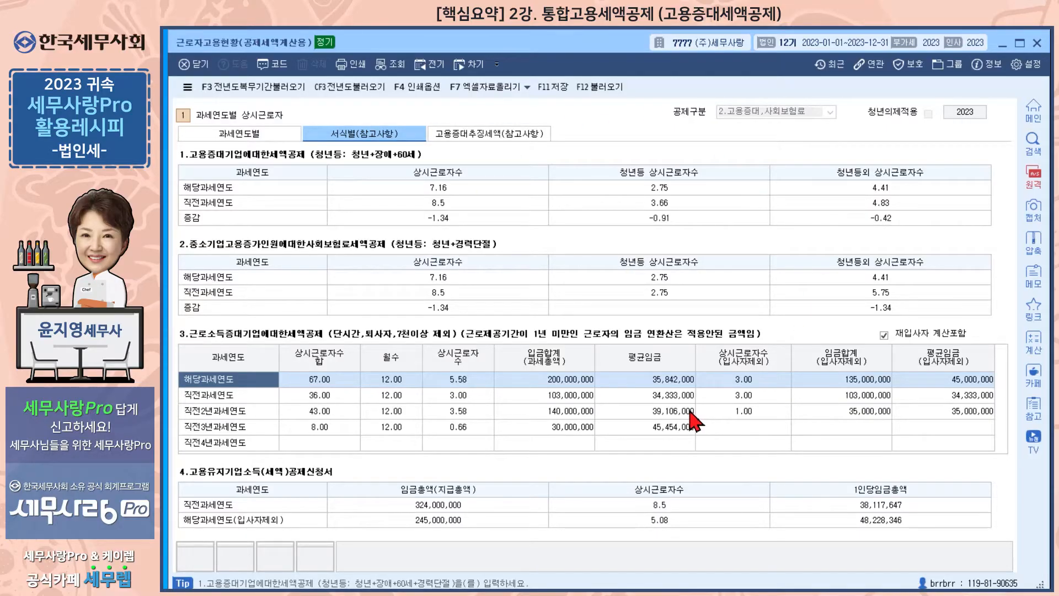
pyautogui.click(476, 138)
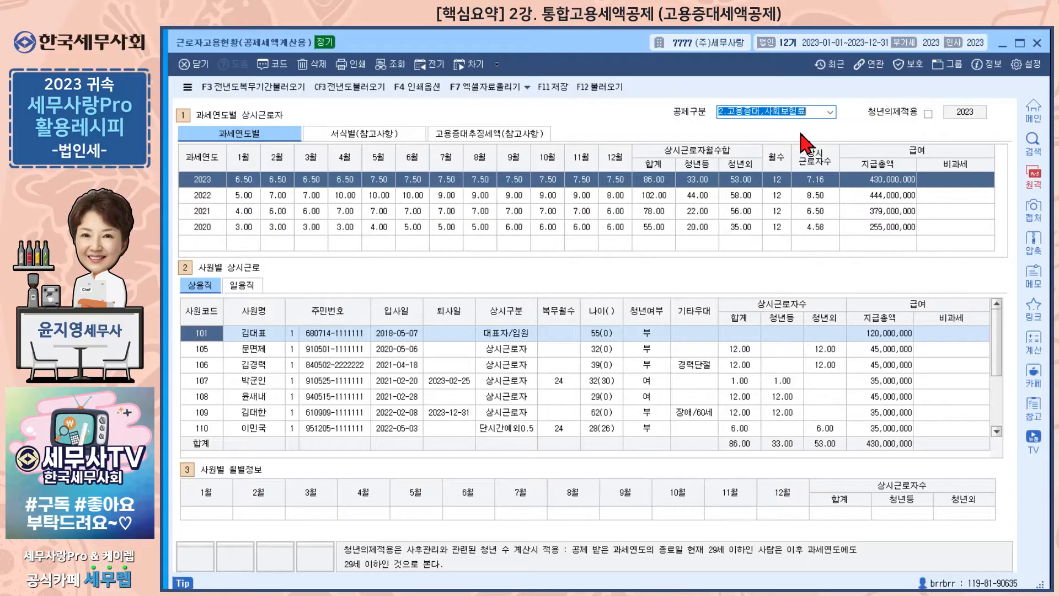
# Switch 공제구분 to 1.통합고용 and examine employee 105's monthly classification under that credit.
pyautogui.click(830, 112)
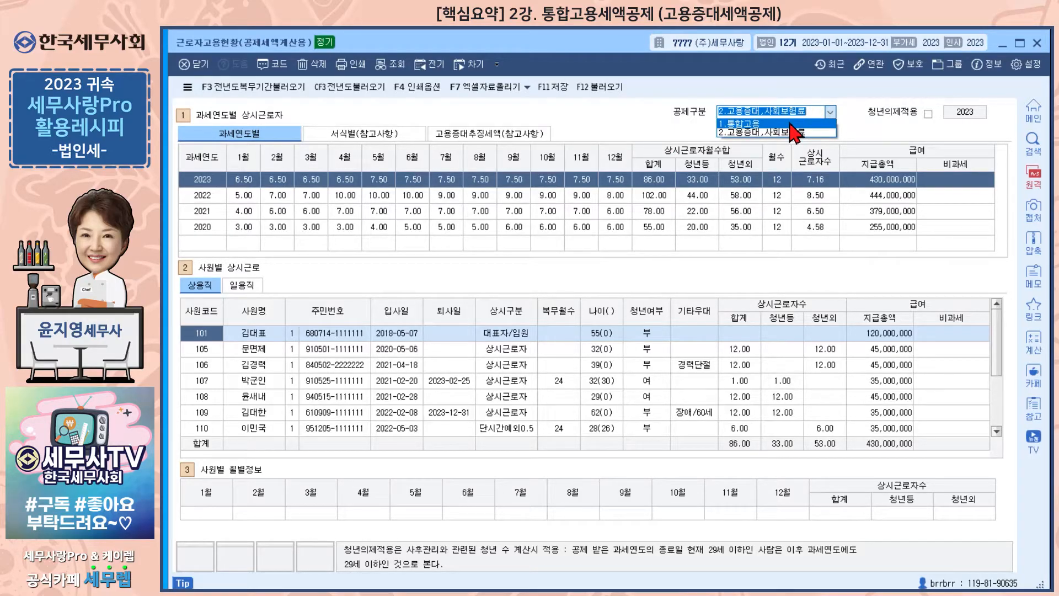
pyautogui.click(791, 124)
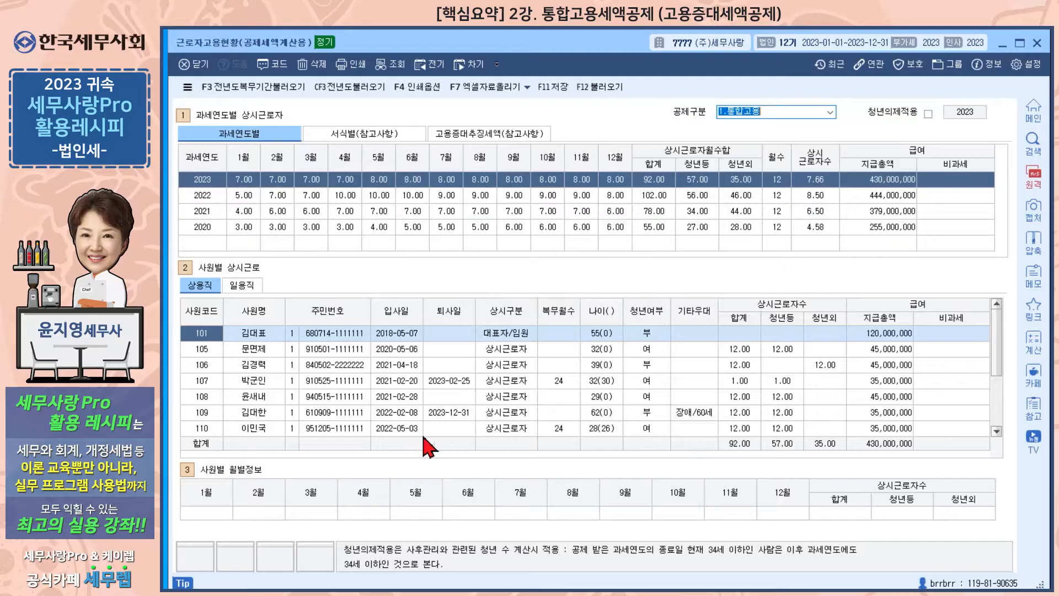
pyautogui.click(256, 355)
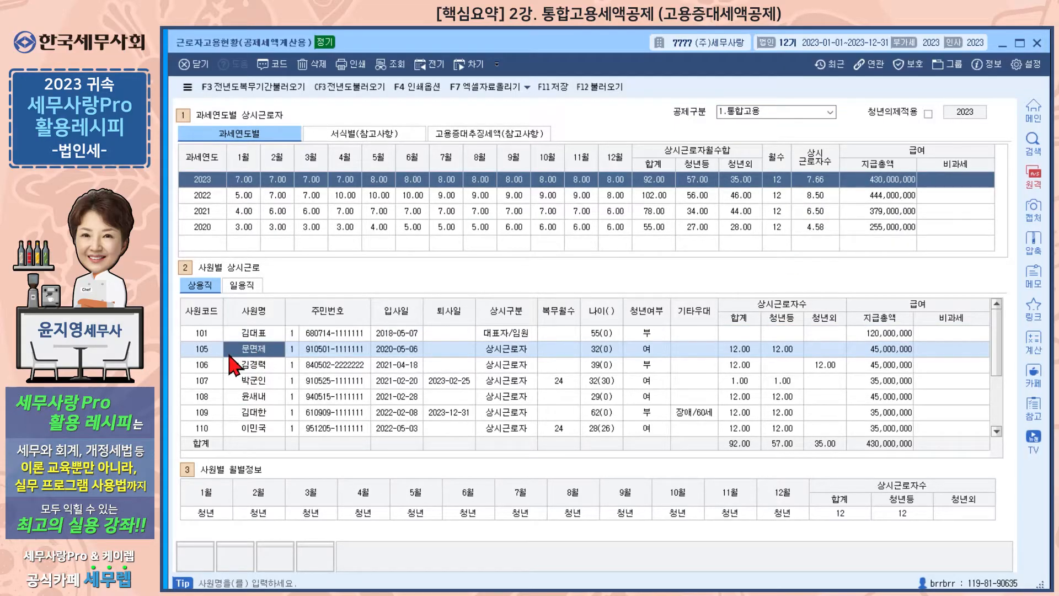
# Switch 공제구분 to 2.고용증대,사회보험료 and check employee 105's 청년외 count and monthly classification.
pyautogui.click(829, 114)
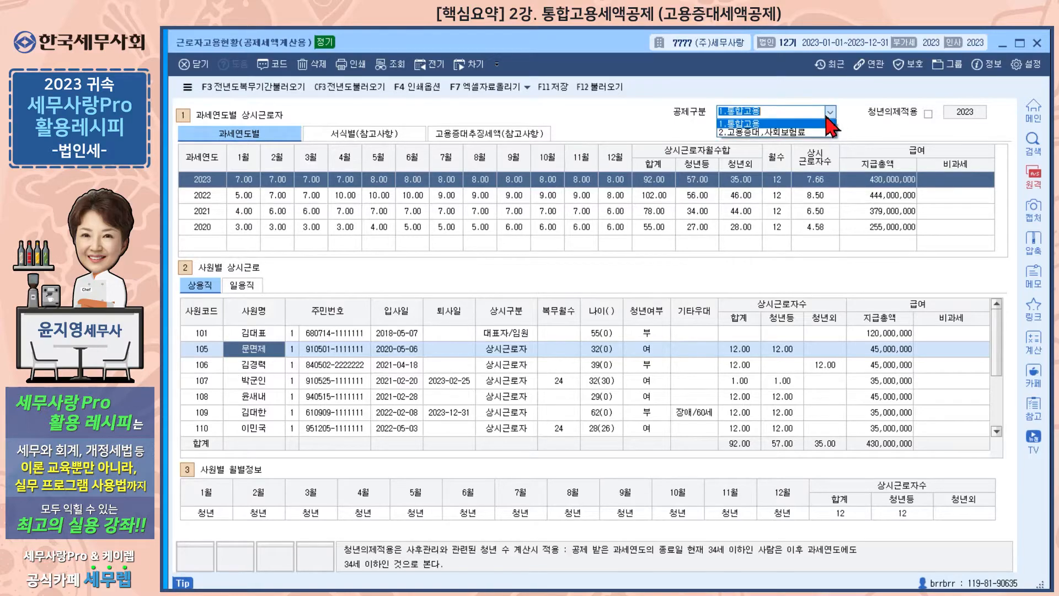
pyautogui.click(811, 134)
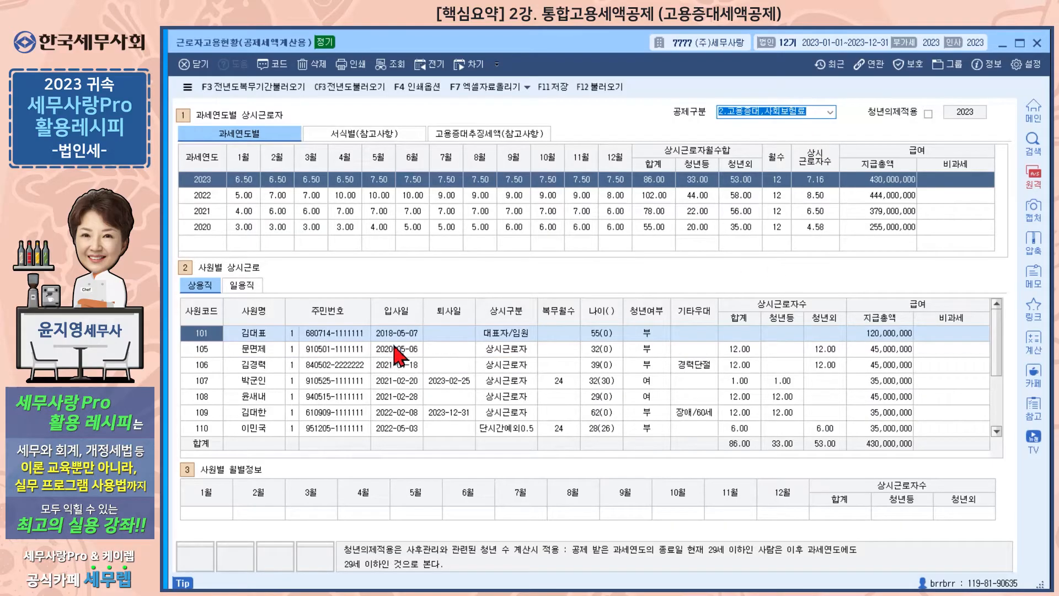
pyautogui.click(267, 355)
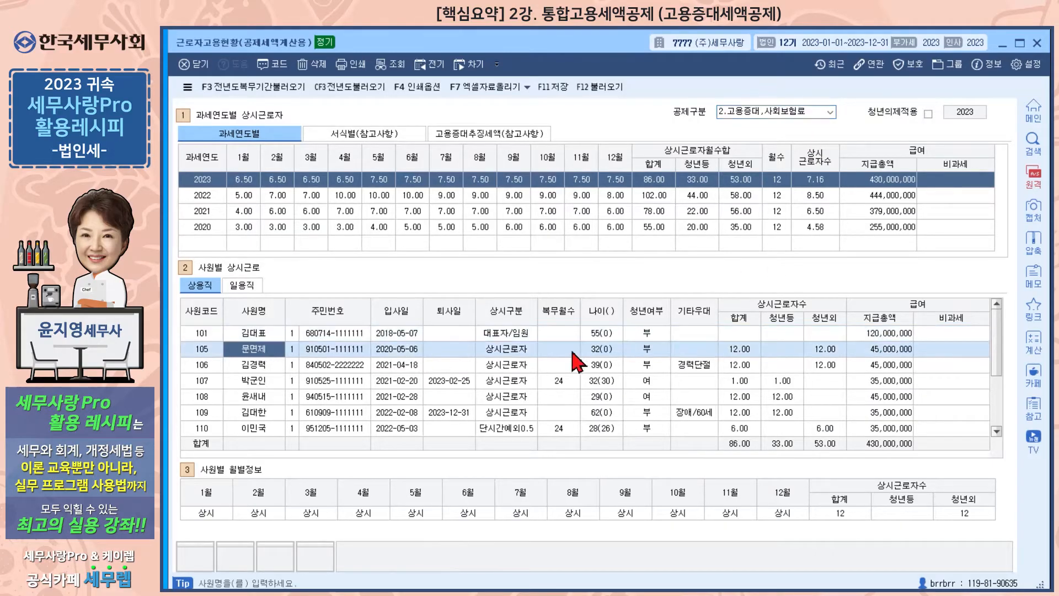
pyautogui.click(837, 352)
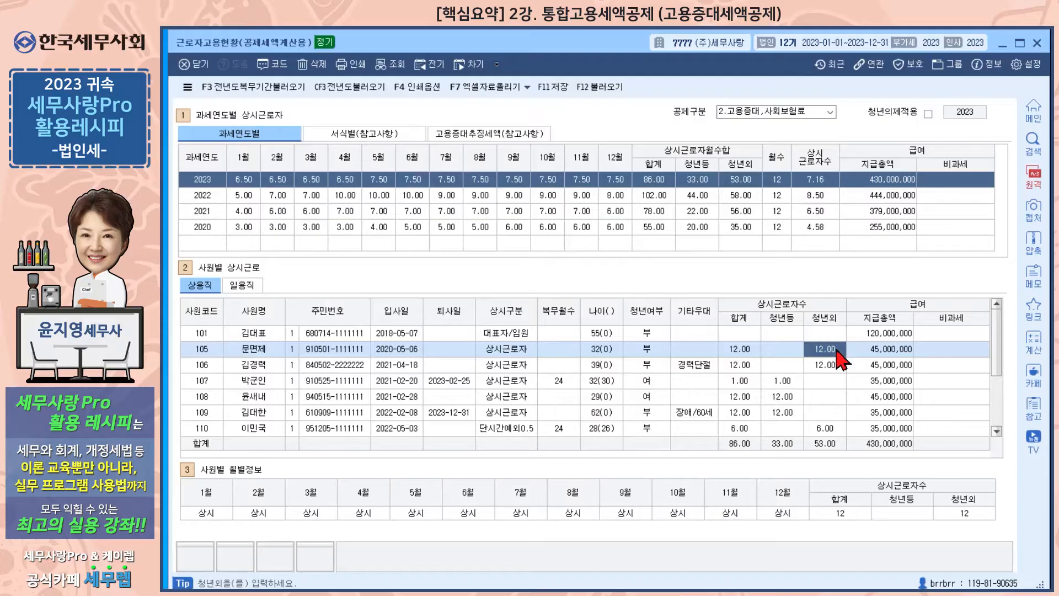
# Return 공제구분 to 1.통합고용 and check employee 105's 청년등 count for comparison.
pyautogui.click(830, 112)
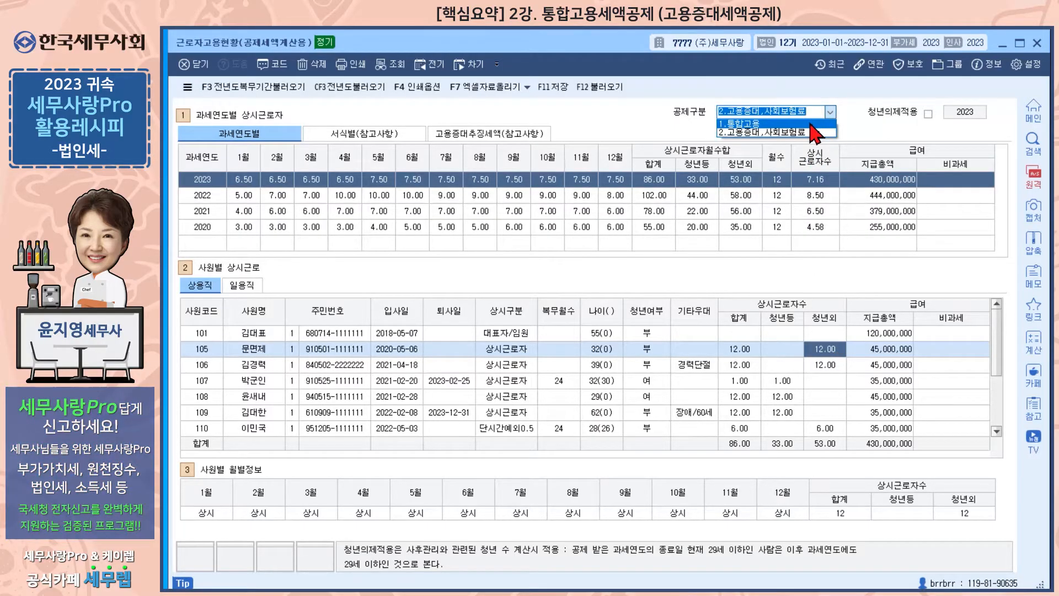
pyautogui.click(811, 124)
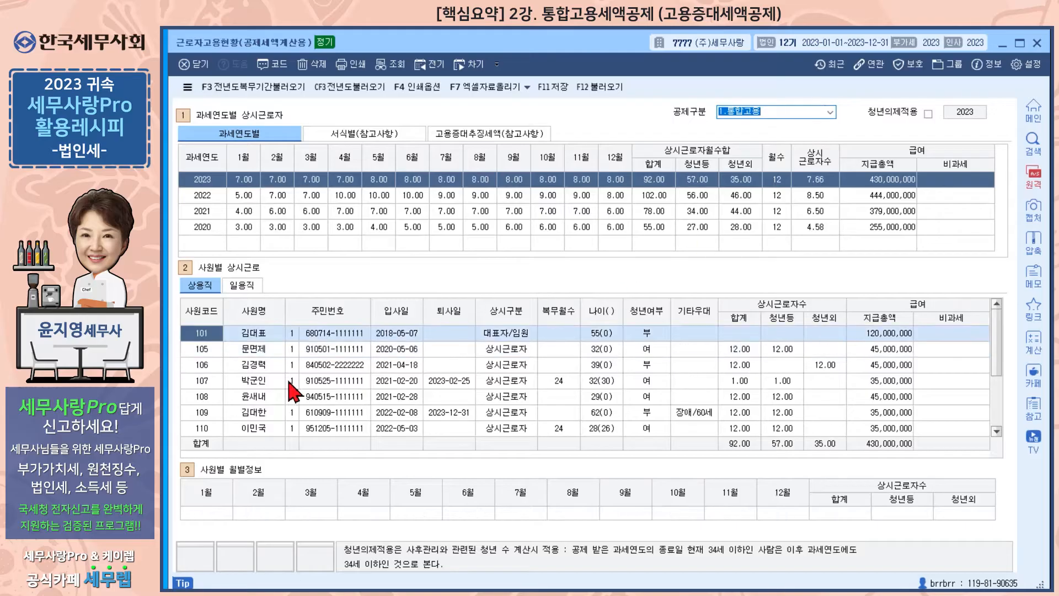
pyautogui.click(257, 353)
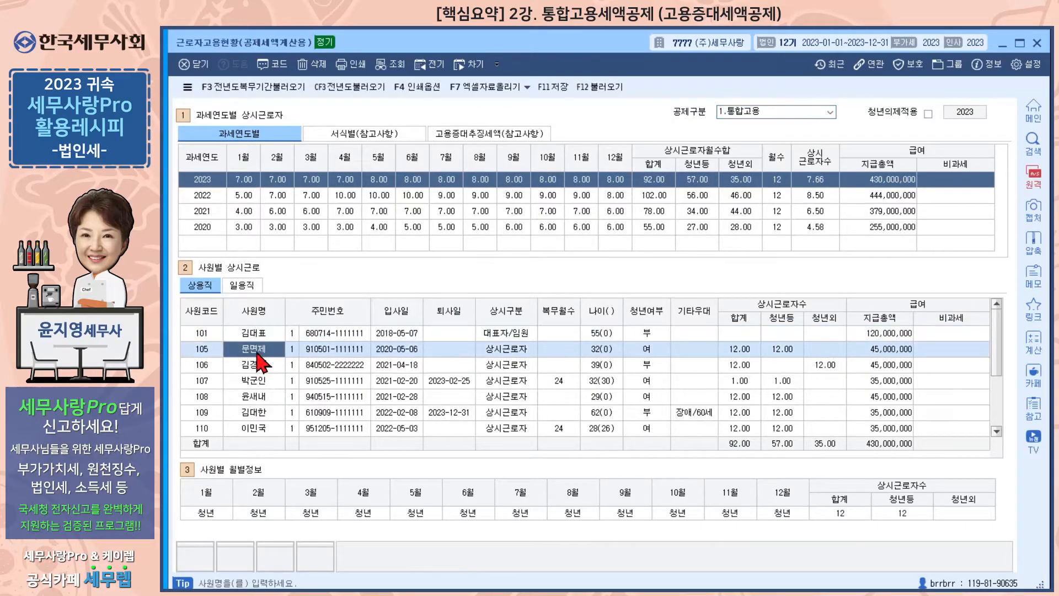
pyautogui.click(798, 349)
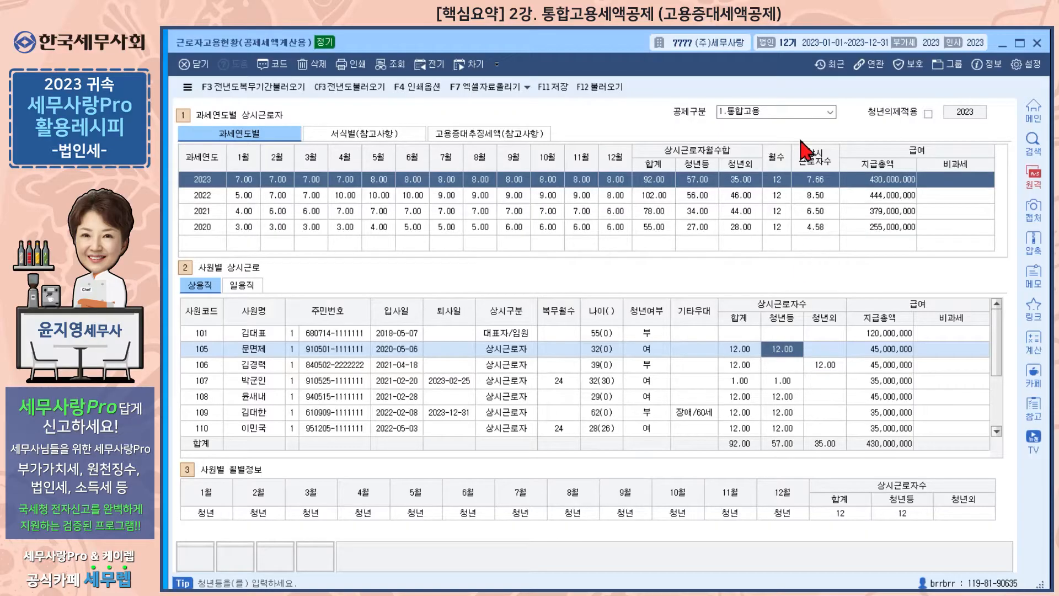
# Set 공제구분 back to 2.고용증대,사회보험료 and compare the 과세연도별 figures with the 서식별(참고사항) tables.
pyautogui.click(830, 111)
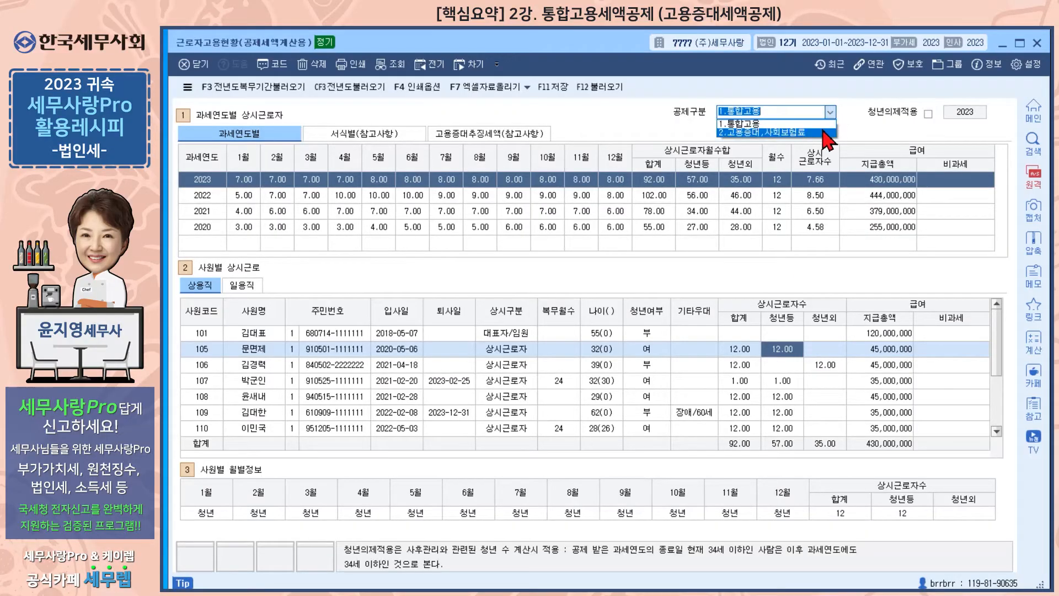
pyautogui.click(345, 146)
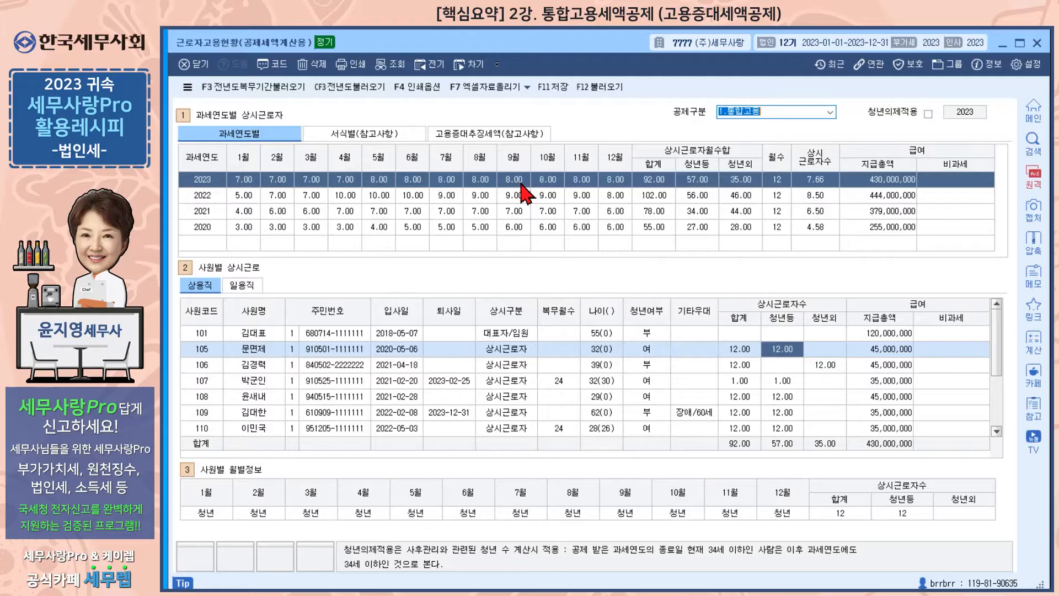
pyautogui.click(829, 112)
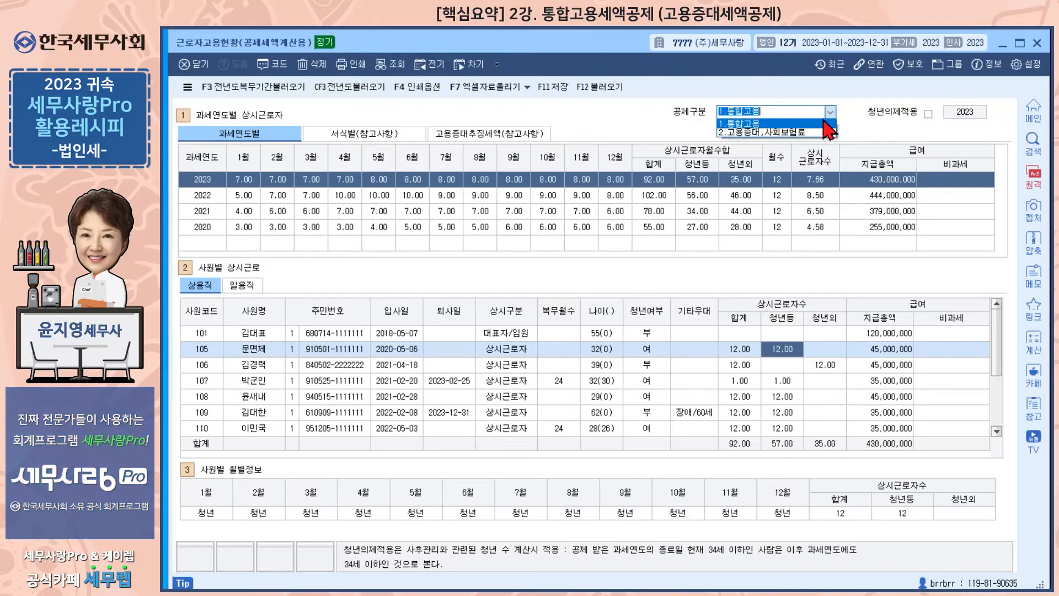
pyautogui.click(821, 134)
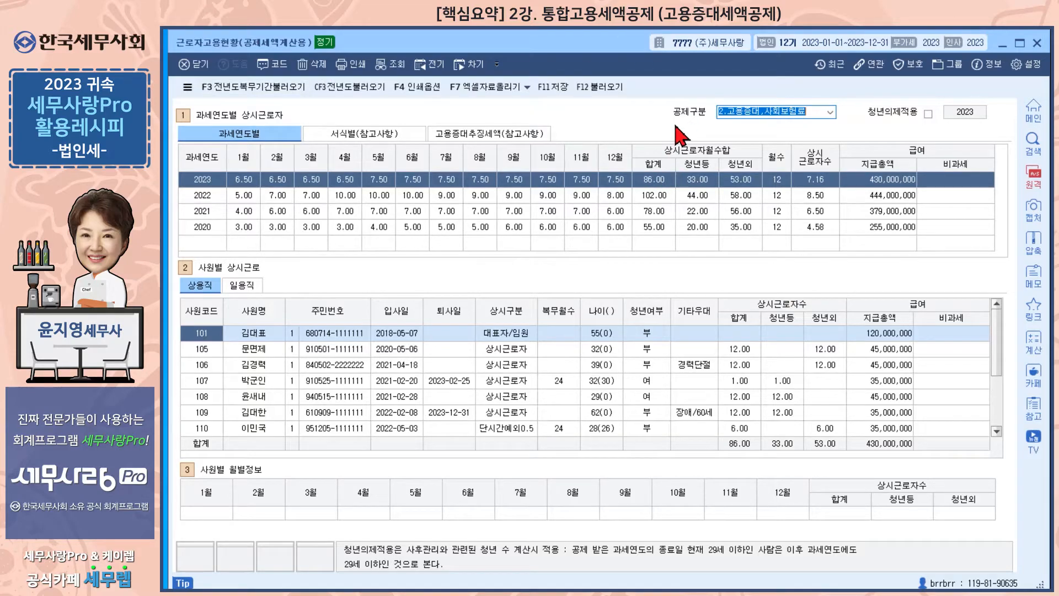
pyautogui.click(830, 112)
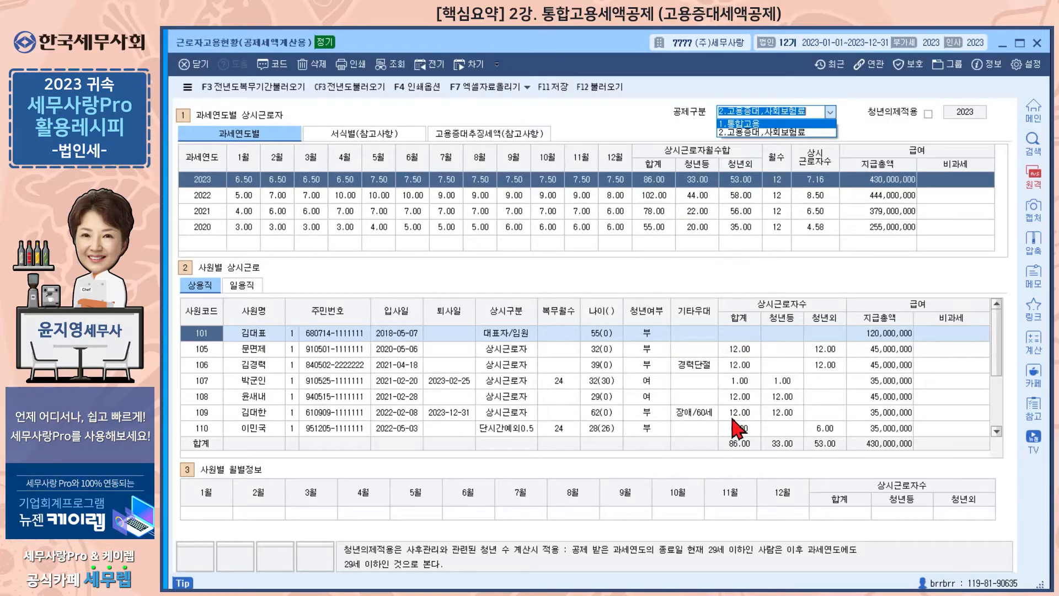
pyautogui.click(385, 136)
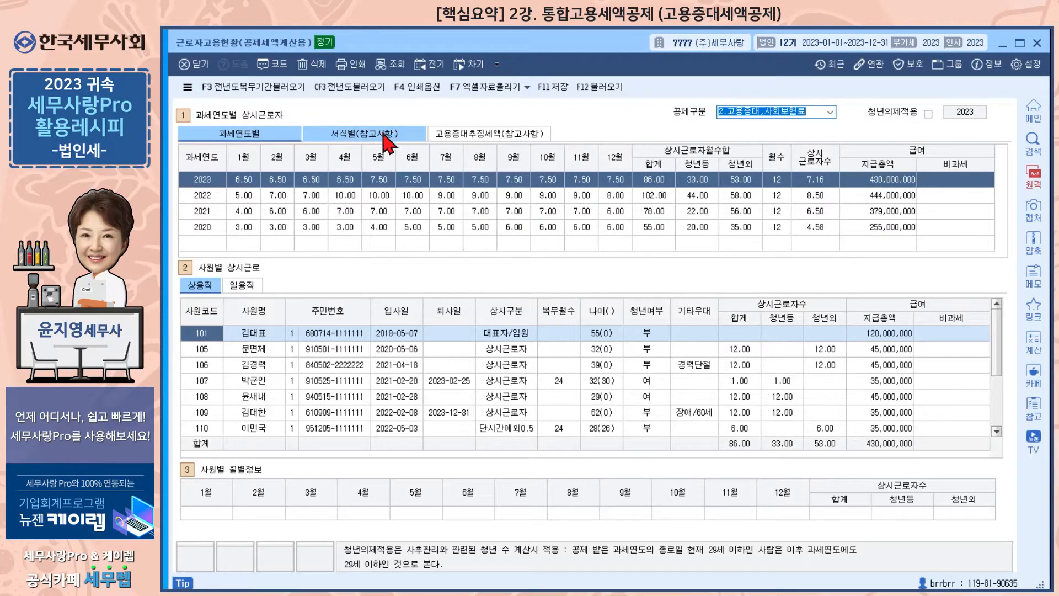
pyautogui.click(368, 139)
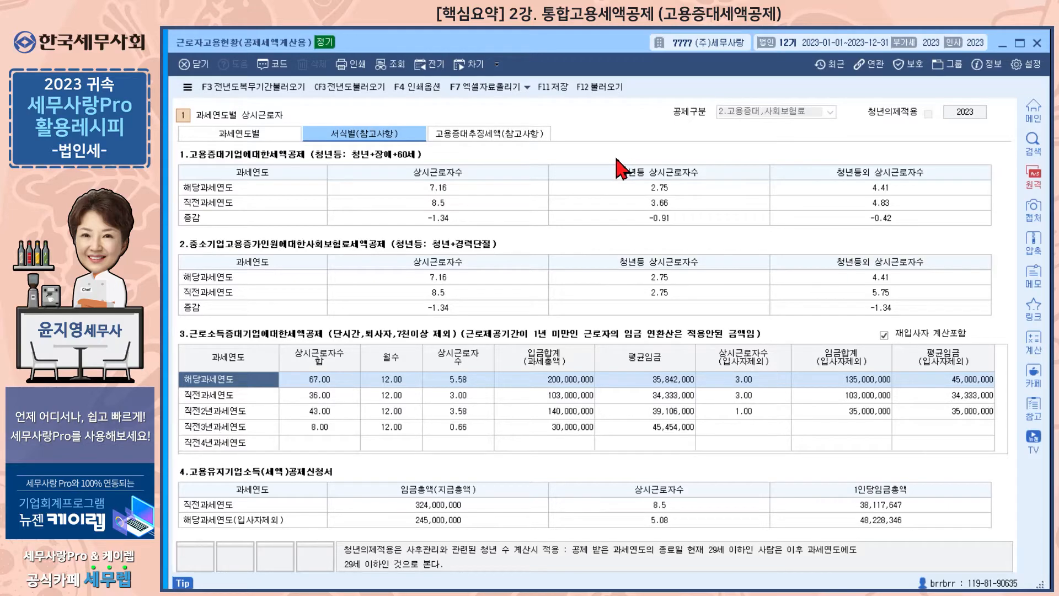
pyautogui.click(222, 141)
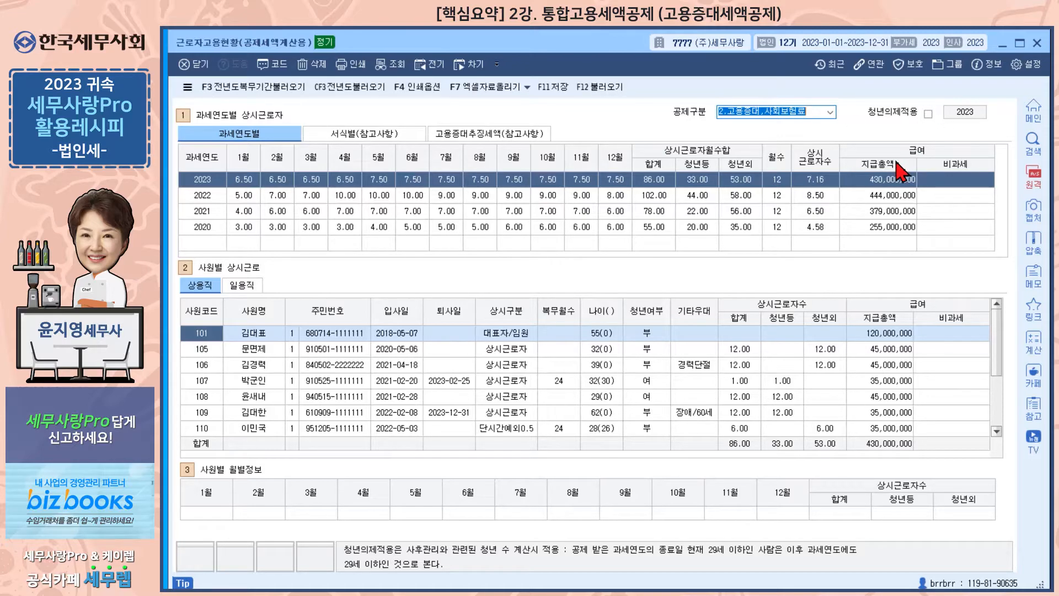
pyautogui.click(338, 144)
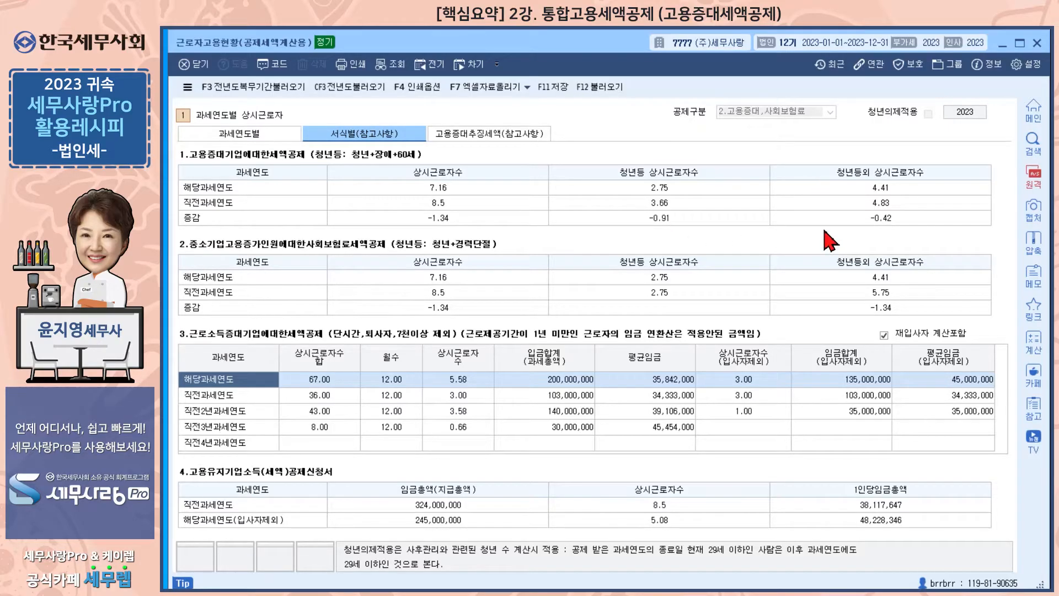
# Set 공제구분 to 1.통합고용 in the 과세연도별 view and display the 서식별(참고사항) tables for that credit.
pyautogui.click(237, 137)
pyautogui.click(831, 112)
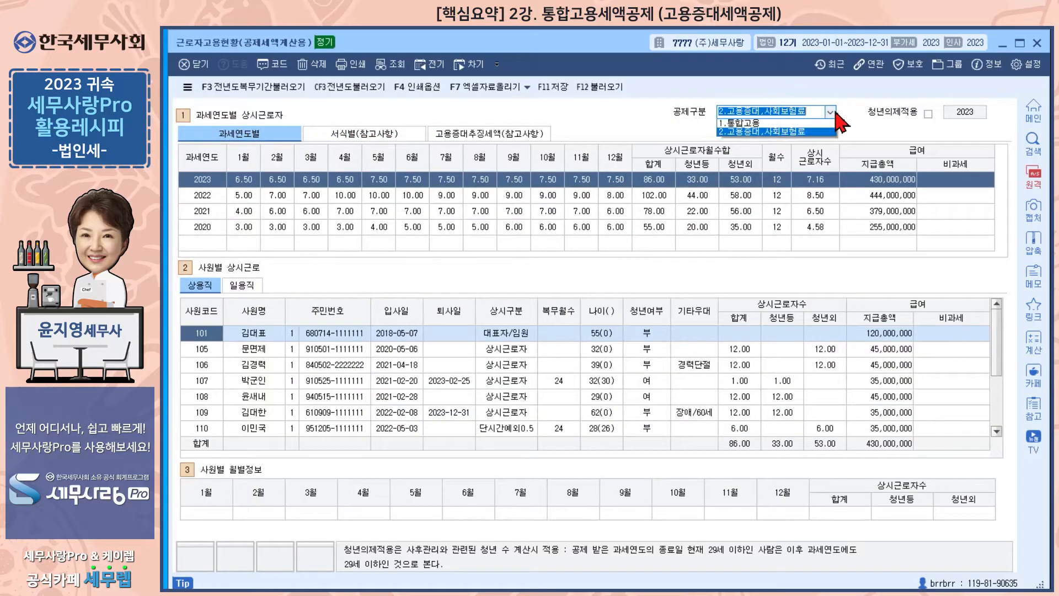
pyautogui.click(792, 125)
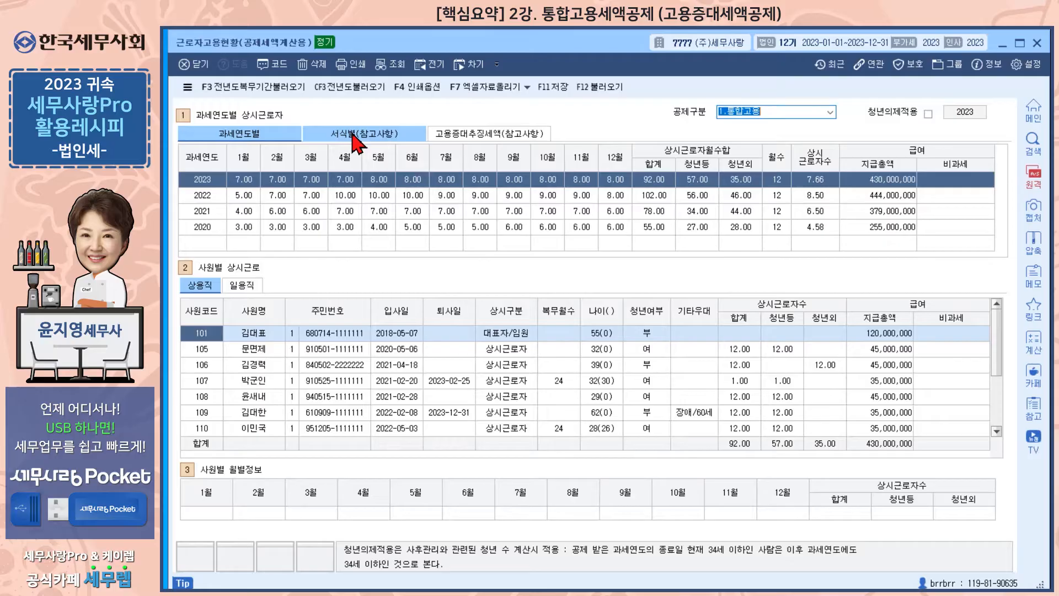
pyautogui.click(354, 145)
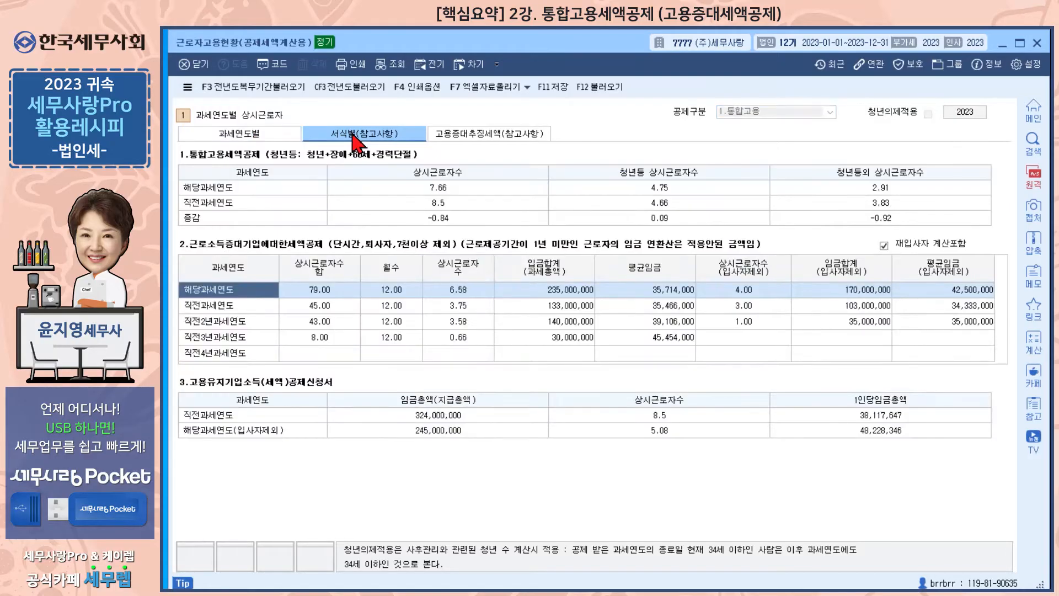
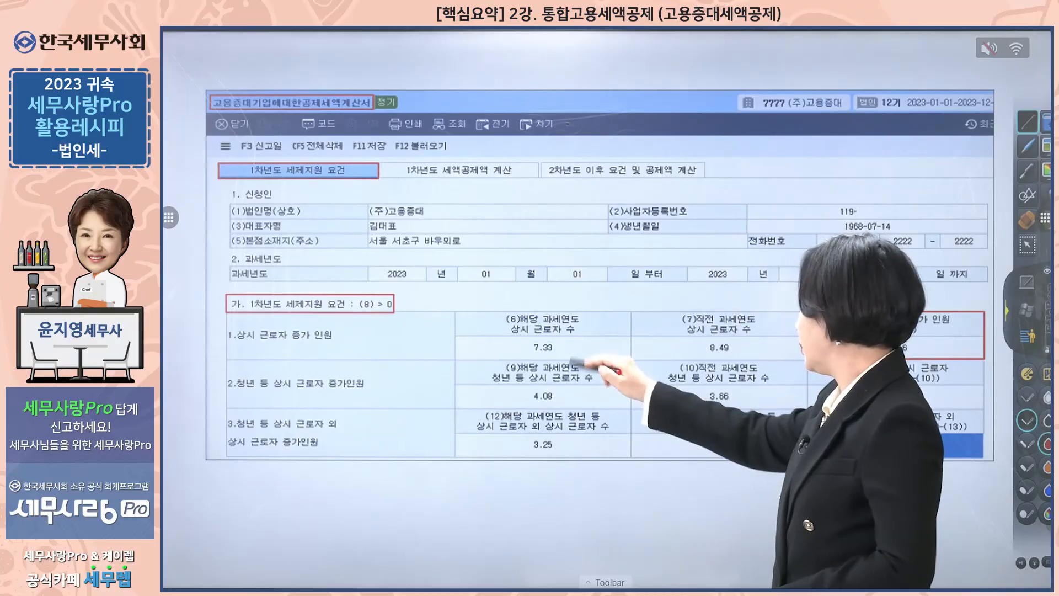
pyautogui.moveTo(578, 336); pyautogui.dragTo(589, 333)
pyautogui.moveTo(743, 332); pyautogui.dragTo(754, 330)
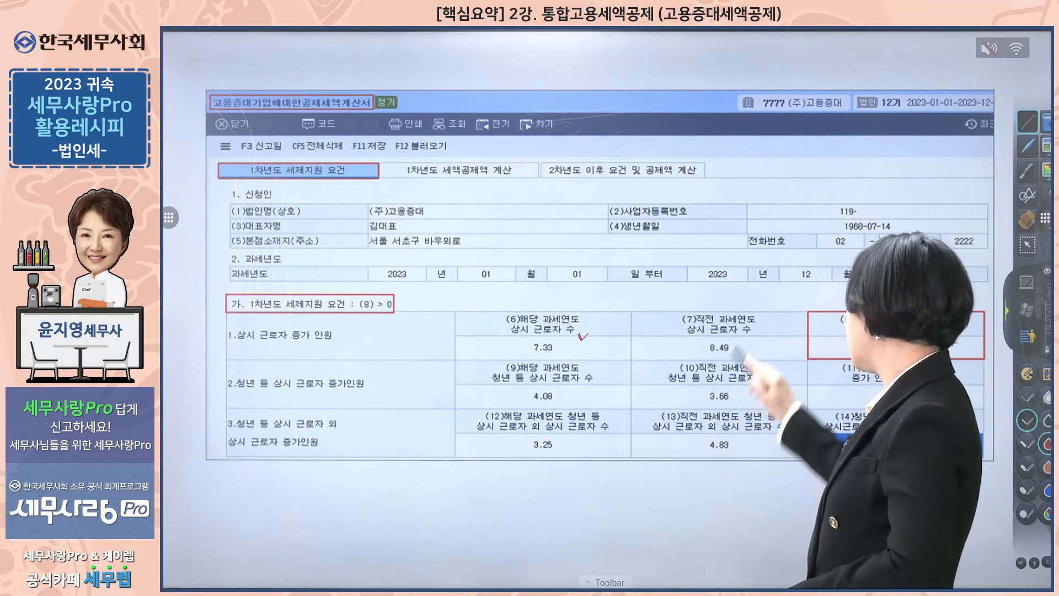
pyautogui.moveTo(899, 333)
pyautogui.mouseDown()
pyautogui.moveTo(872, 353)
pyautogui.moveTo(910, 332)
pyautogui.mouseUp()
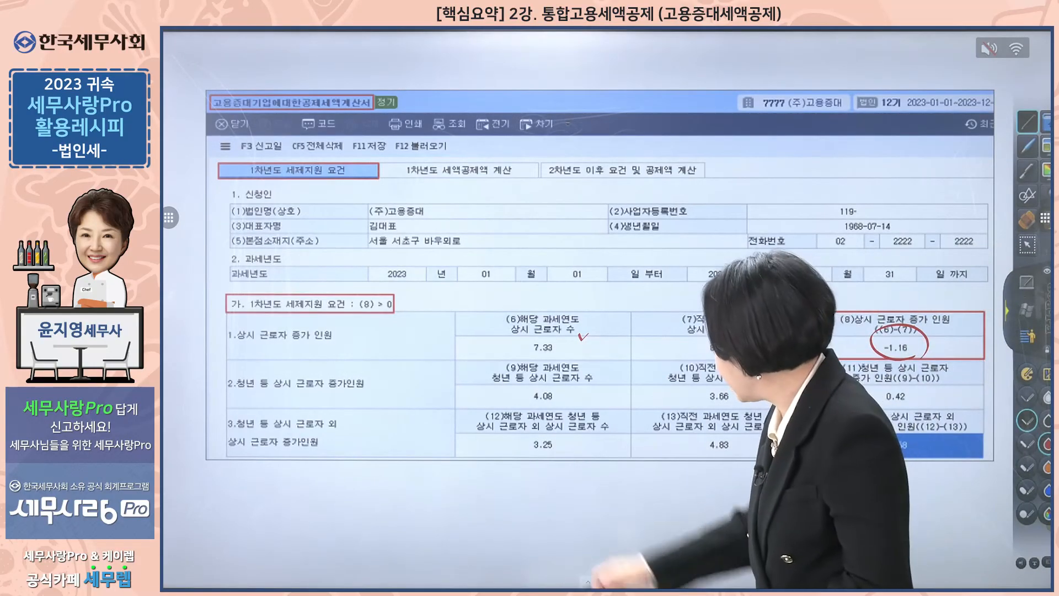
pyautogui.moveTo(570, 400); pyautogui.dragTo(581, 393)
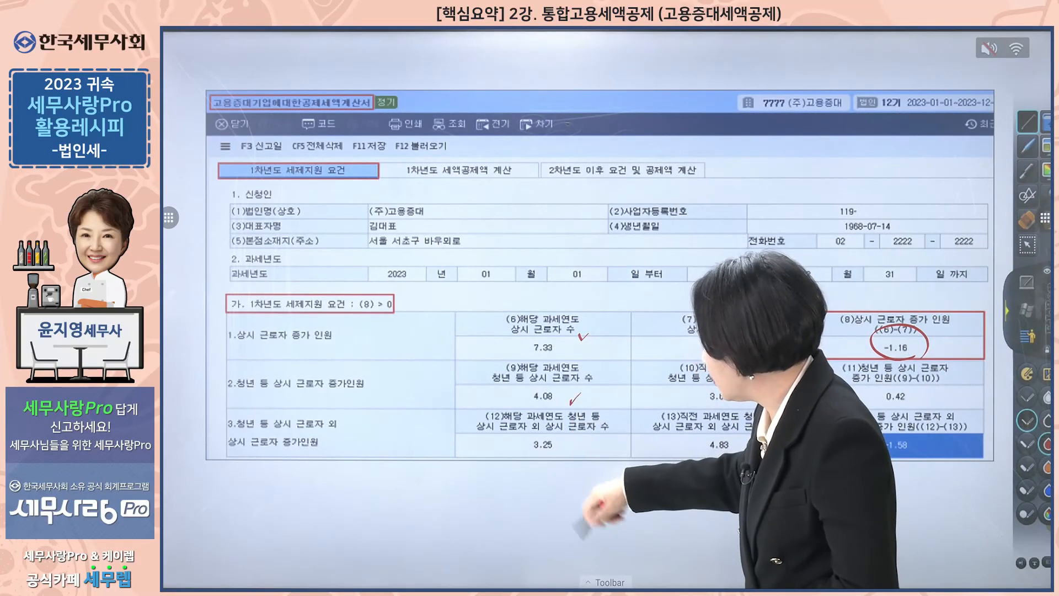
pyautogui.moveTo(575, 442); pyautogui.dragTo(582, 440)
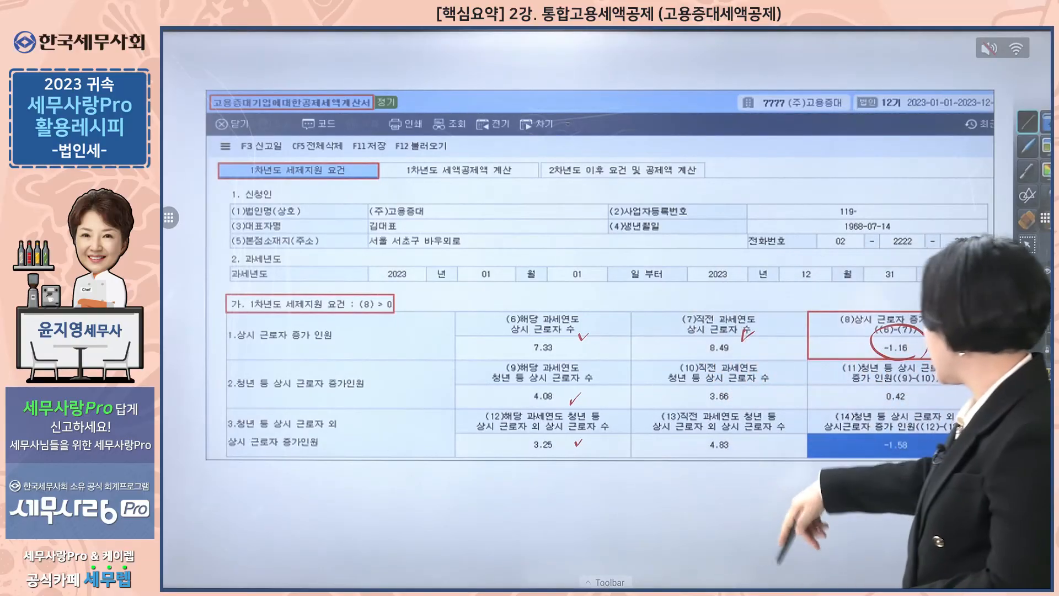
pyautogui.moveTo(755, 390); pyautogui.dragTo(765, 386)
pyautogui.moveTo(751, 435); pyautogui.dragTo(759, 433)
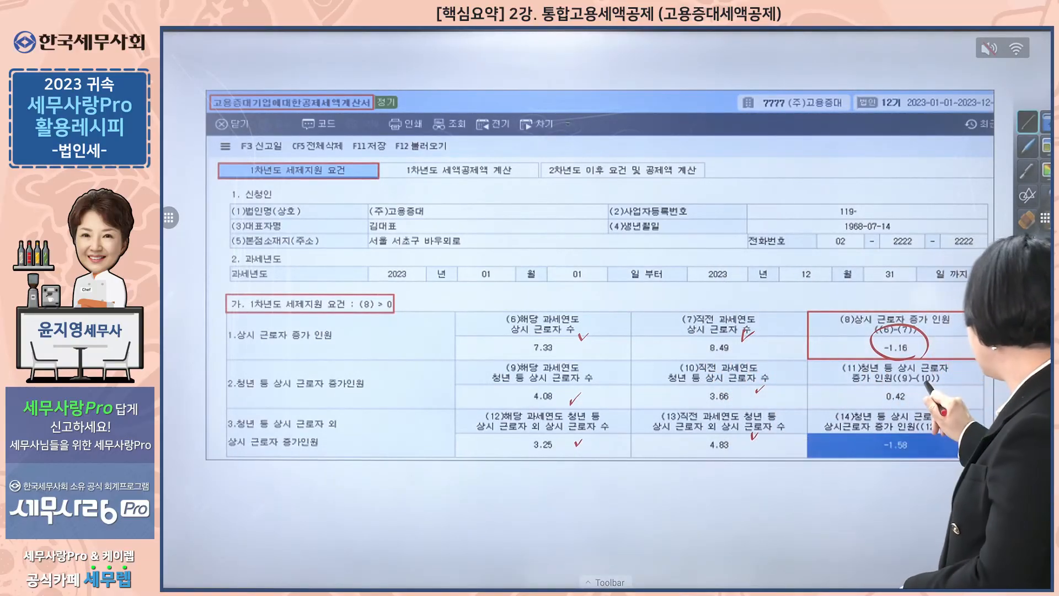
pyautogui.moveTo(925, 385); pyautogui.dragTo(933, 391)
pyautogui.moveTo(923, 435); pyautogui.dragTo(931, 440)
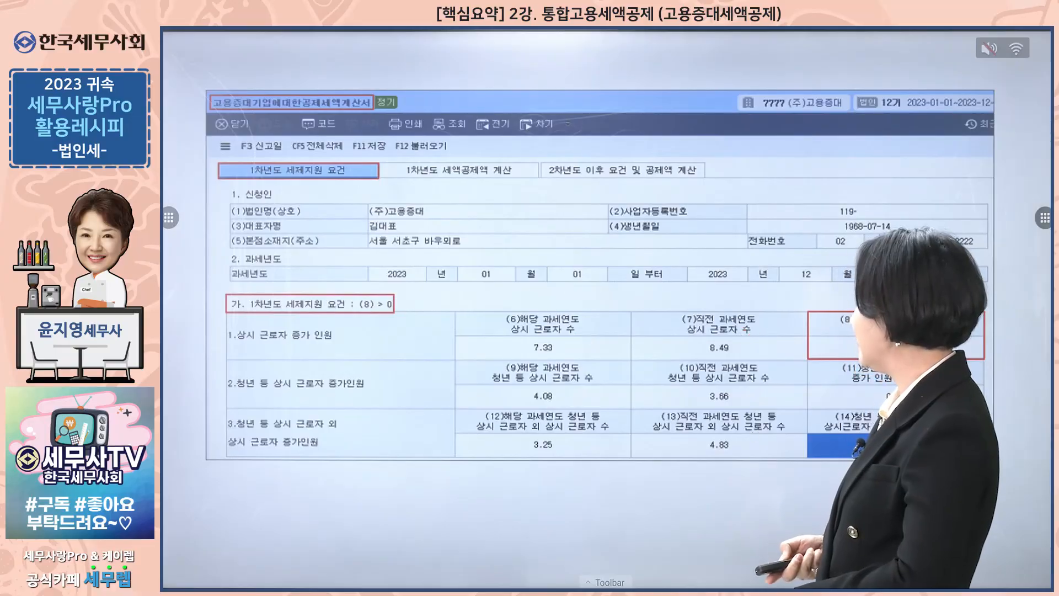
pyautogui.press('pagedown')
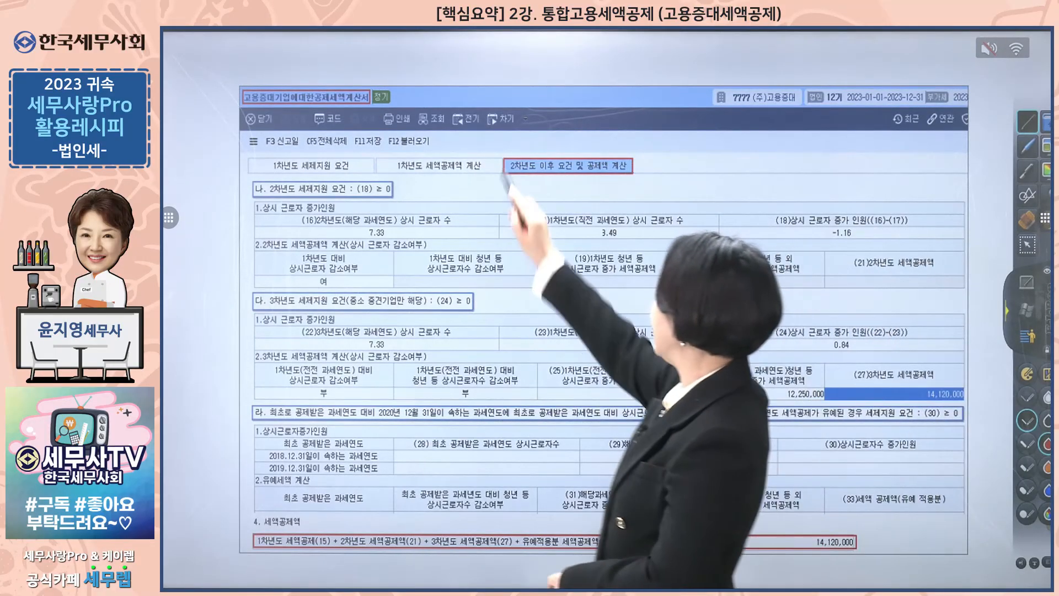
pyautogui.moveTo(506, 146); pyautogui.dragTo(529, 150)
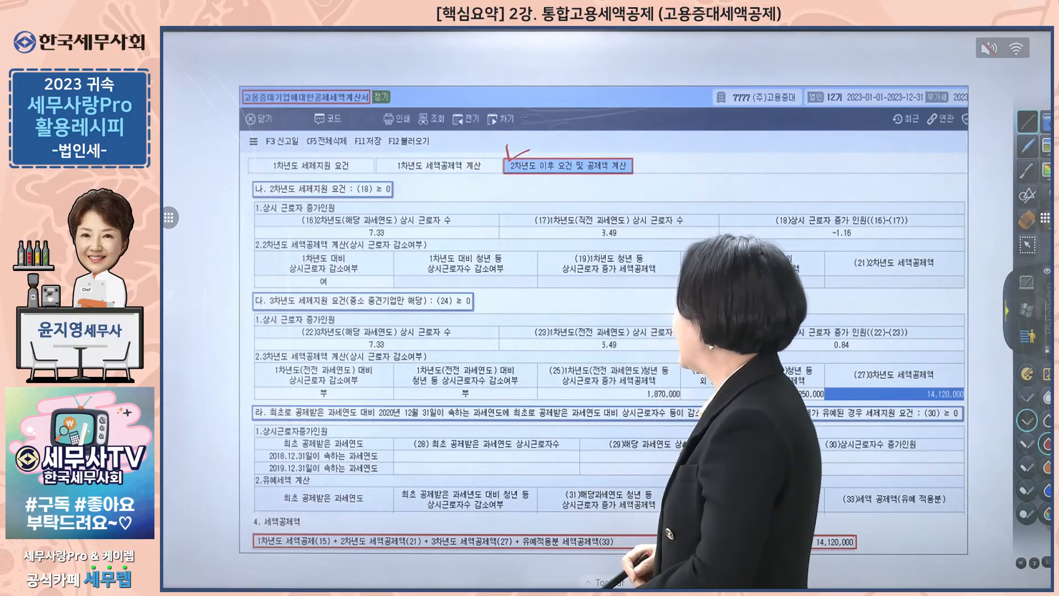
pyautogui.moveTo(354, 223); pyautogui.dragTo(367, 222)
pyautogui.moveTo(569, 222); pyautogui.dragTo(585, 221)
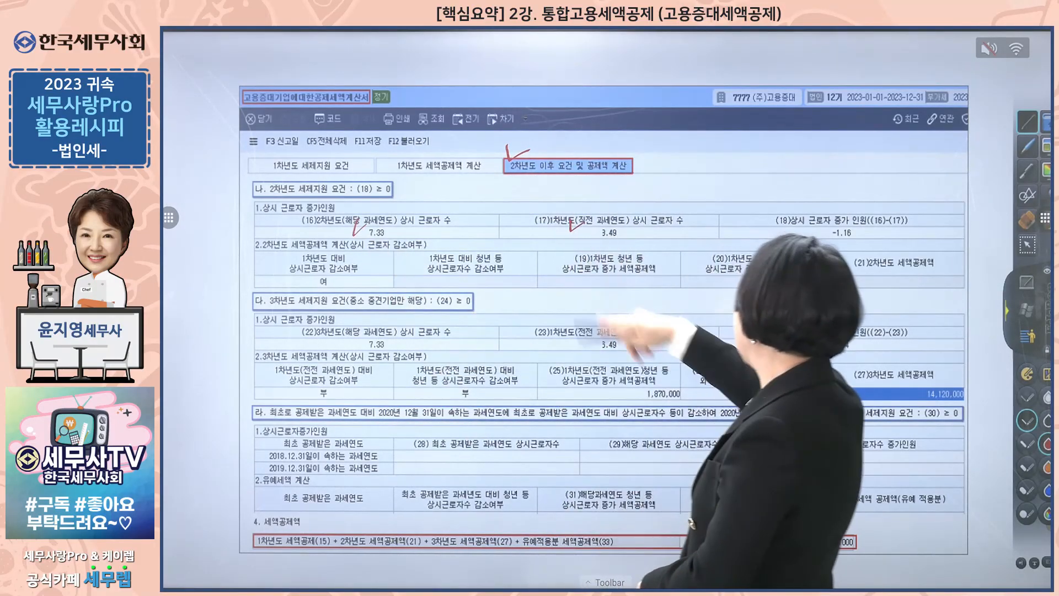
pyautogui.moveTo(794, 227); pyautogui.dragTo(815, 224)
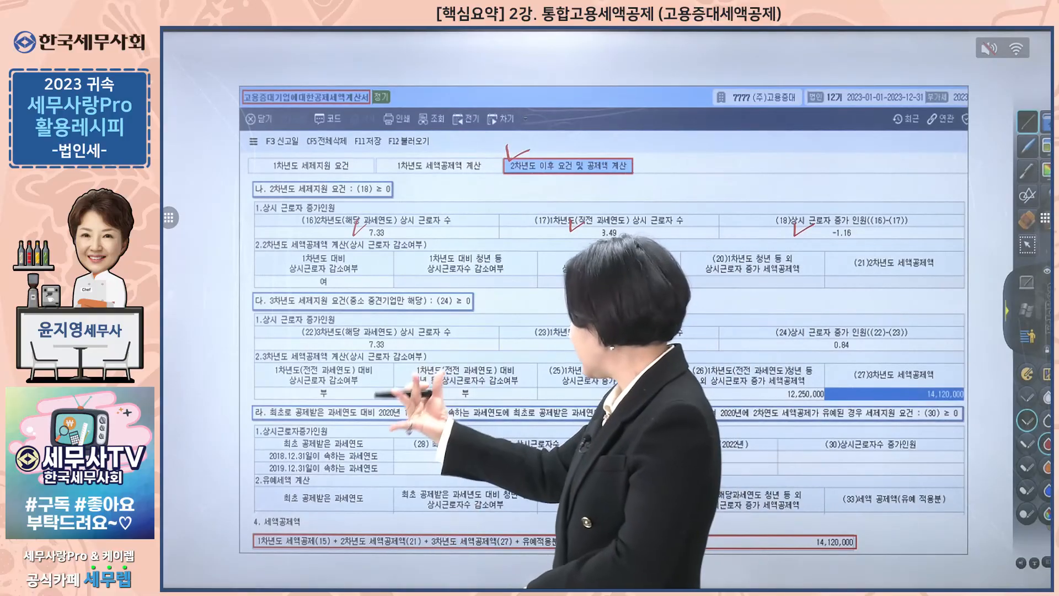
pyautogui.moveTo(355, 335); pyautogui.dragTo(378, 332)
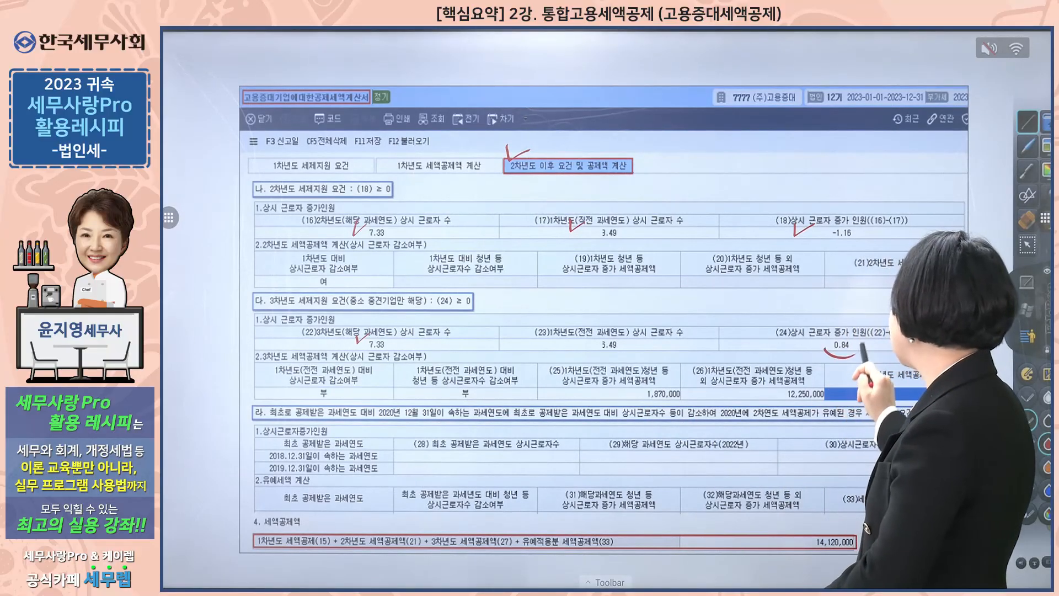
pyautogui.moveTo(861, 347); pyautogui.dragTo(831, 334)
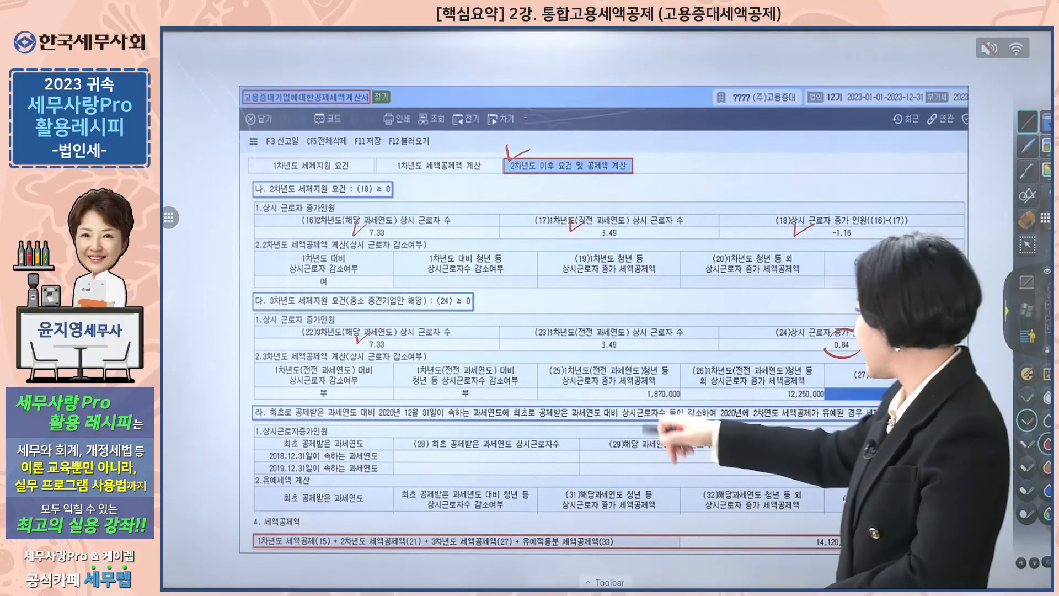
pyautogui.moveTo(636, 387); pyautogui.dragTo(646, 387)
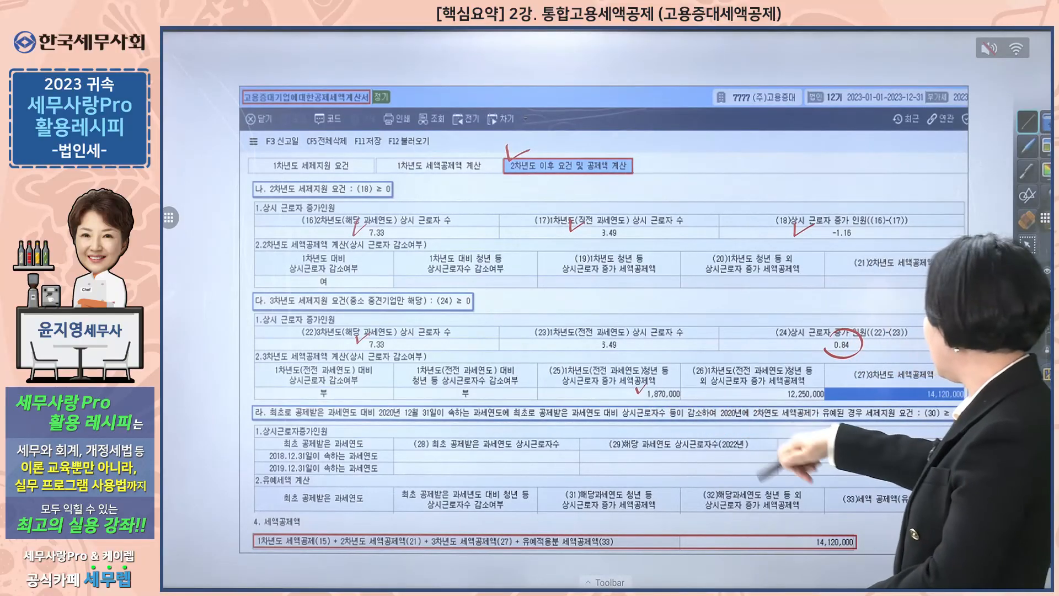
pyautogui.moveTo(773, 385); pyautogui.dragTo(782, 384)
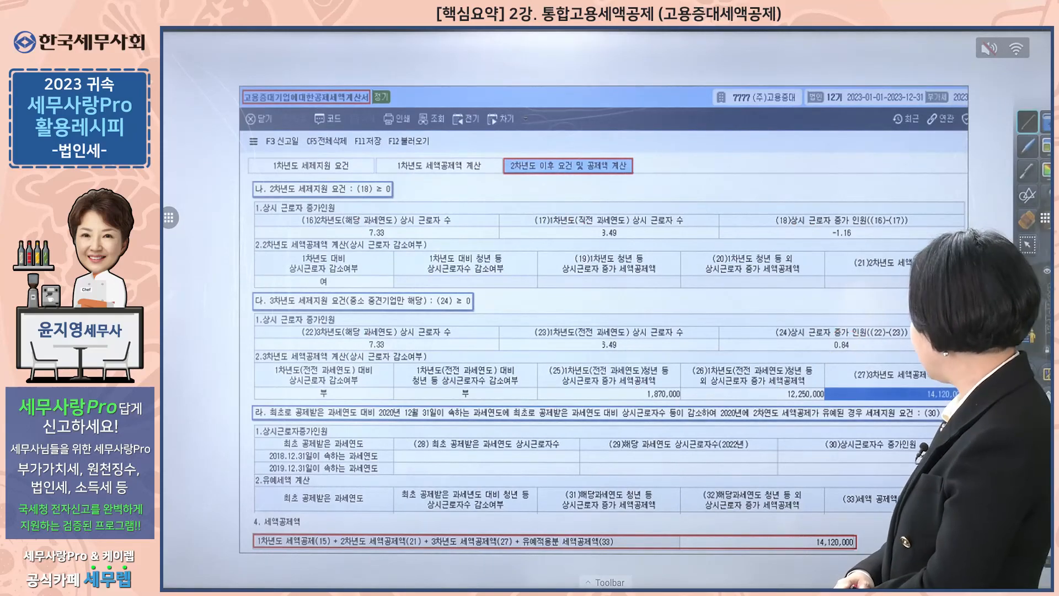
pyautogui.press('pagedown')
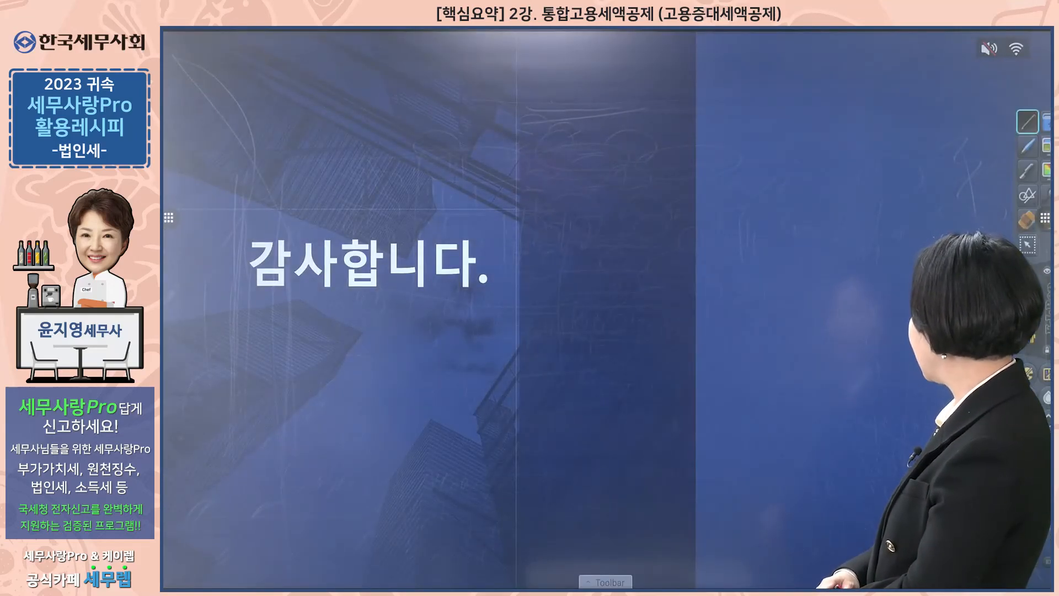
pyautogui.press('pageup')
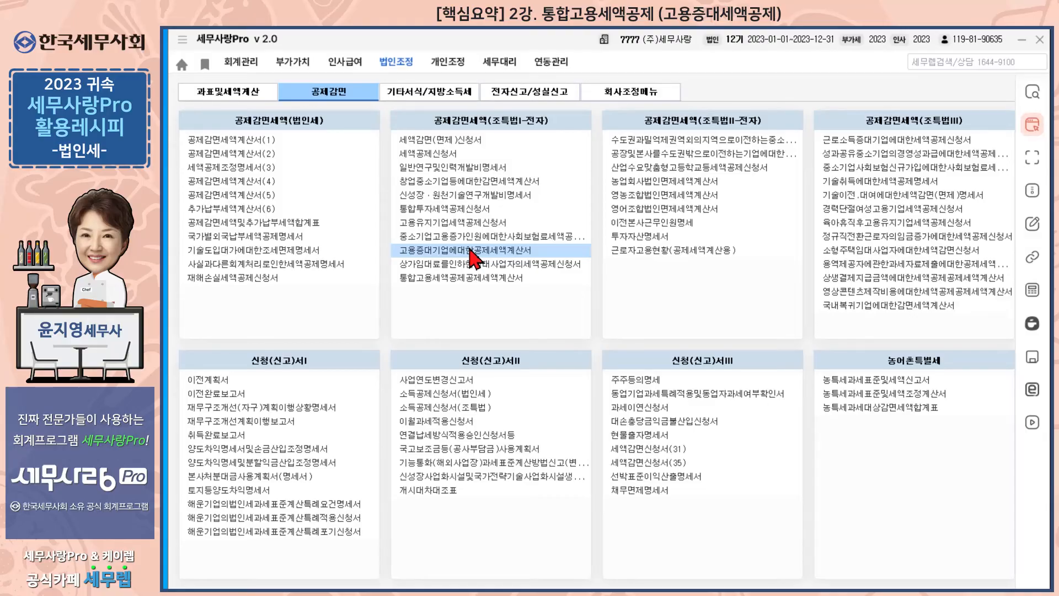
# Open the 고용증대기업에대한공제세액계산서 form and load its data with 불러오기.
pyautogui.click(471, 251)
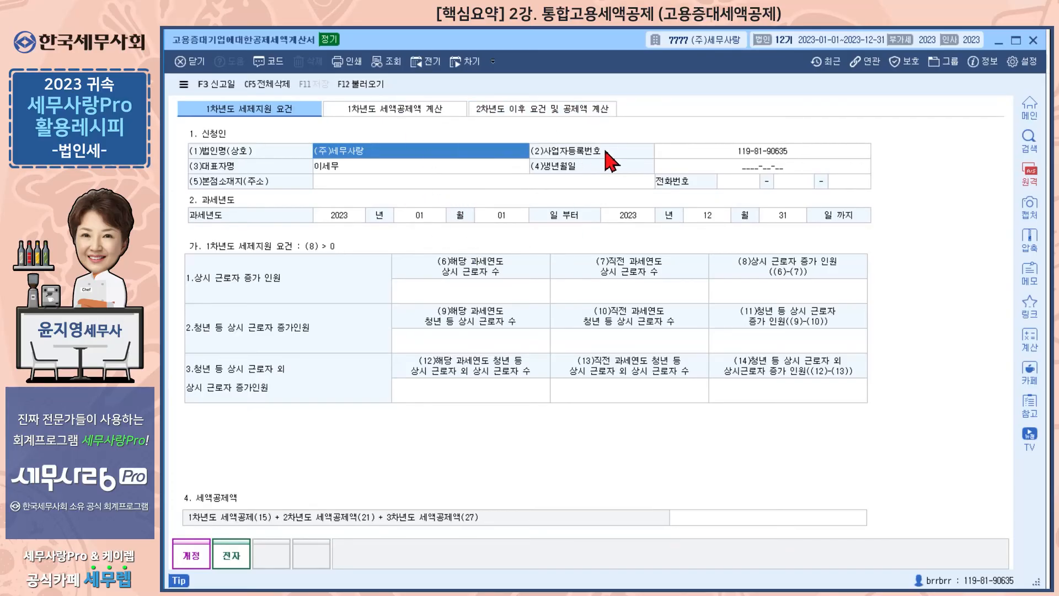
pyautogui.click(363, 85)
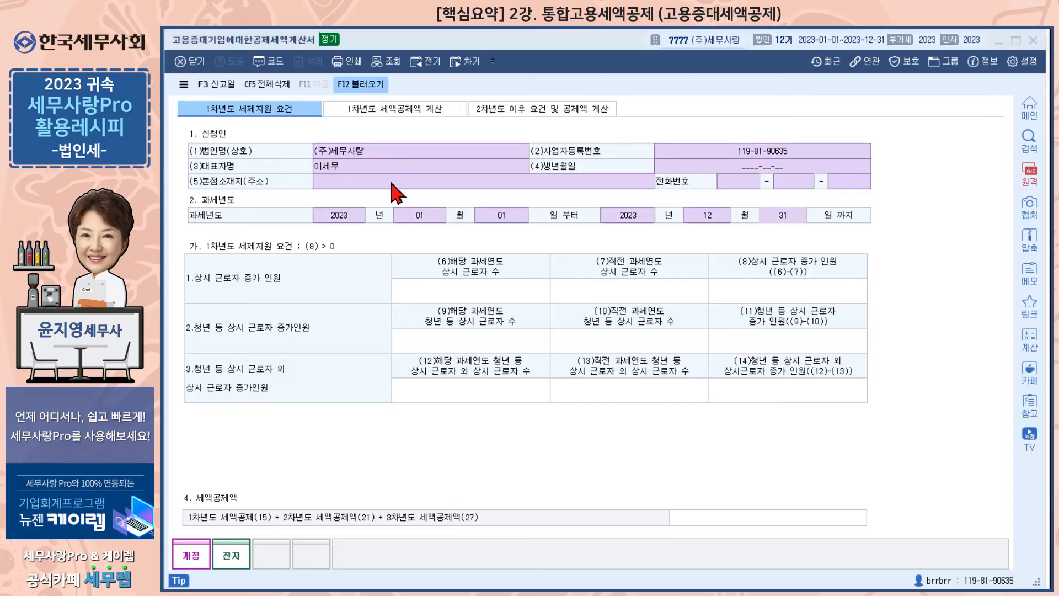
pyautogui.click(574, 343)
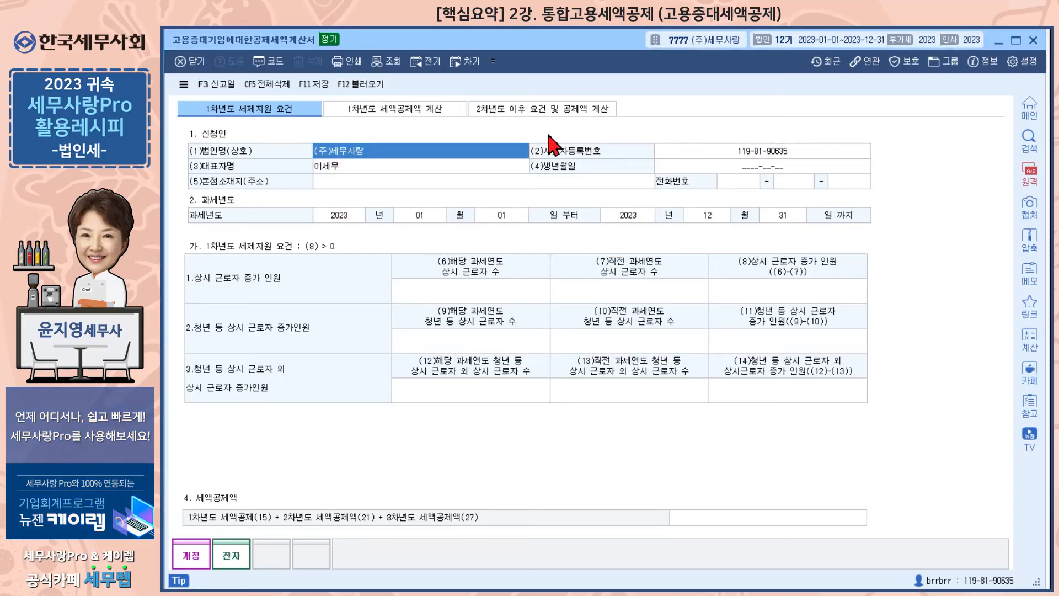
pyautogui.click(480, 298)
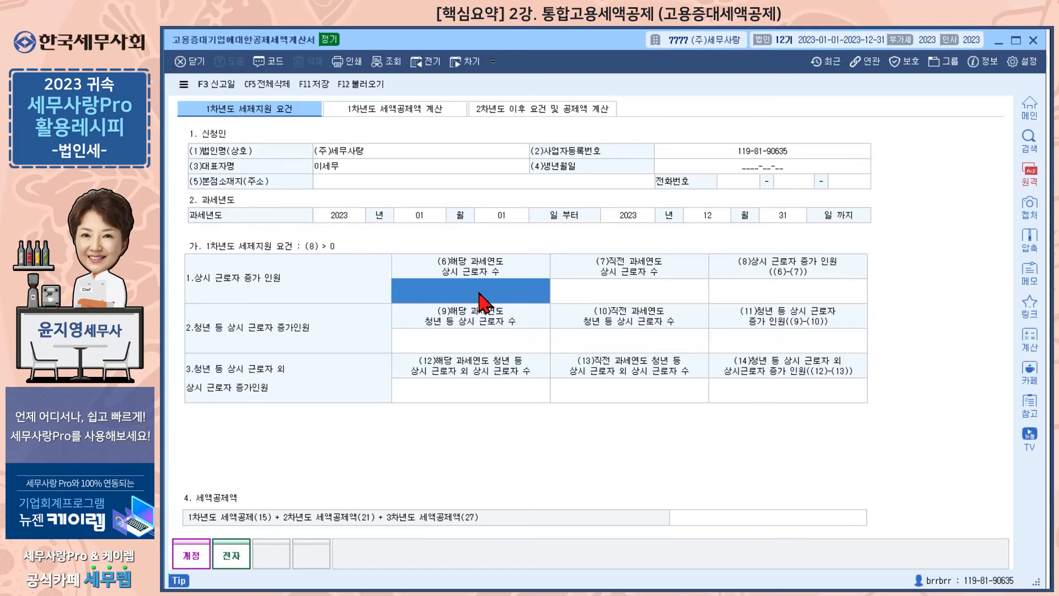
pyautogui.click(481, 298)
pyautogui.write('7.')
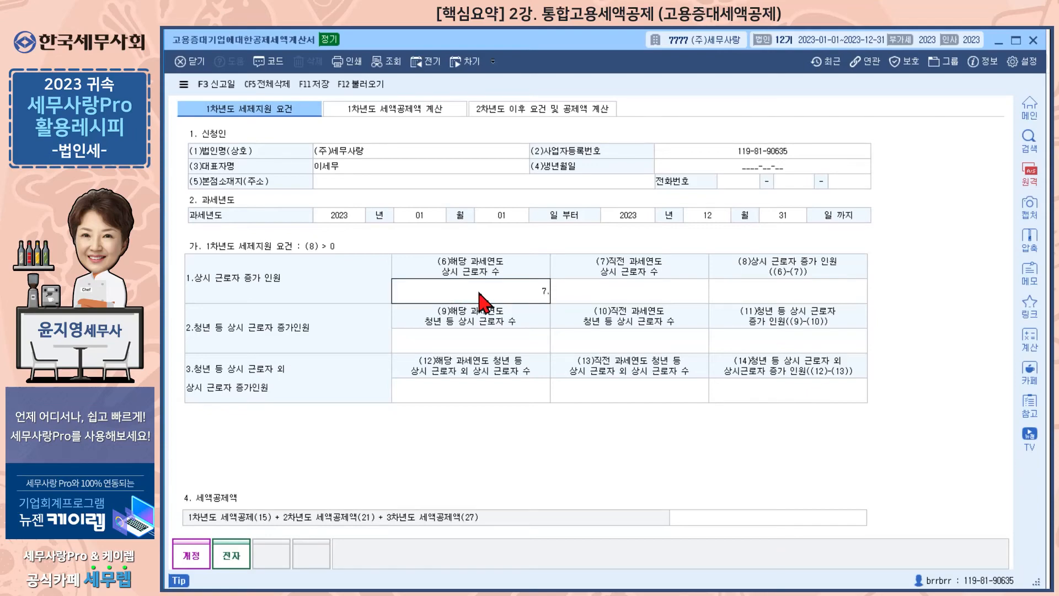
pyautogui.write('22')
pyautogui.press('Return')
pyautogui.press('Left')
pyautogui.press('Left')
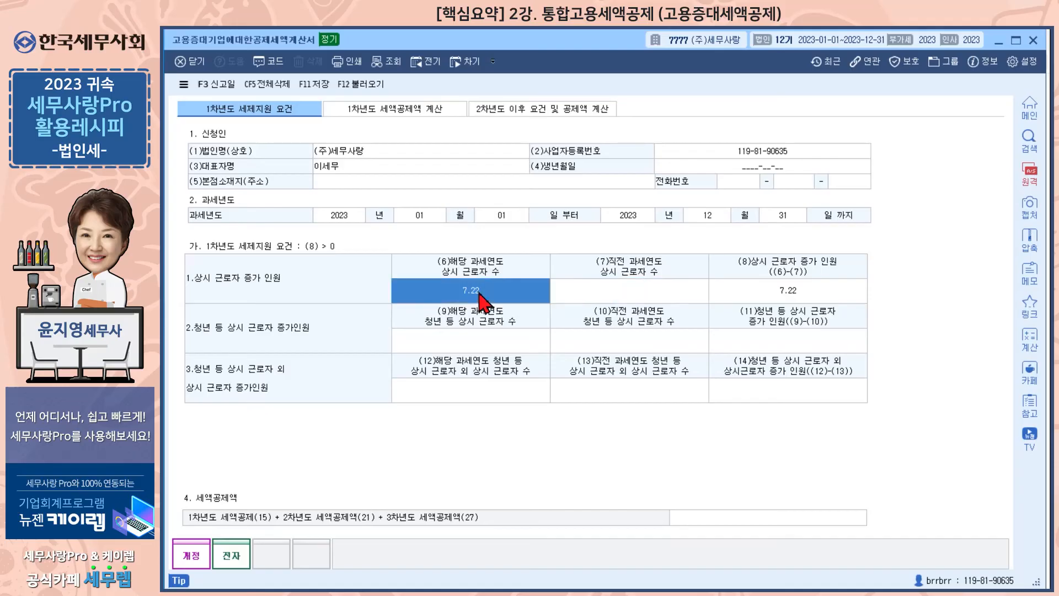
# Enter 7.33 as the (6) 해당 과세연도 상시 근로자 수 and 8.49 as the (7) 직전 과세연도 상시 근로자 수.
pyautogui.click(537, 291)
pyautogui.press('BackSpace')
pyautogui.write('7.33')
pyautogui.press('Return')
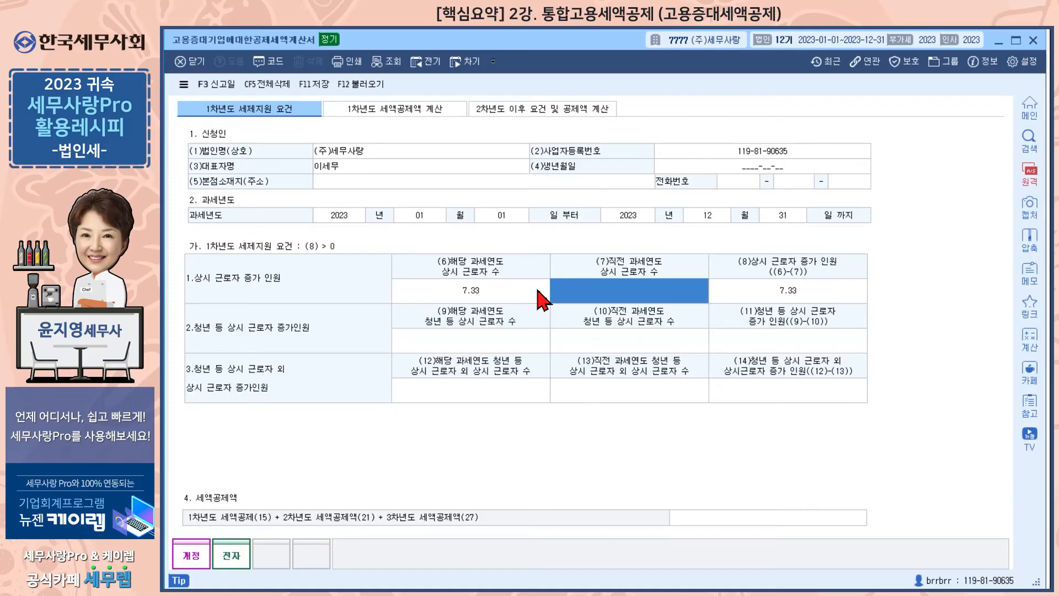
pyautogui.write('6.49')
pyautogui.press('Return')
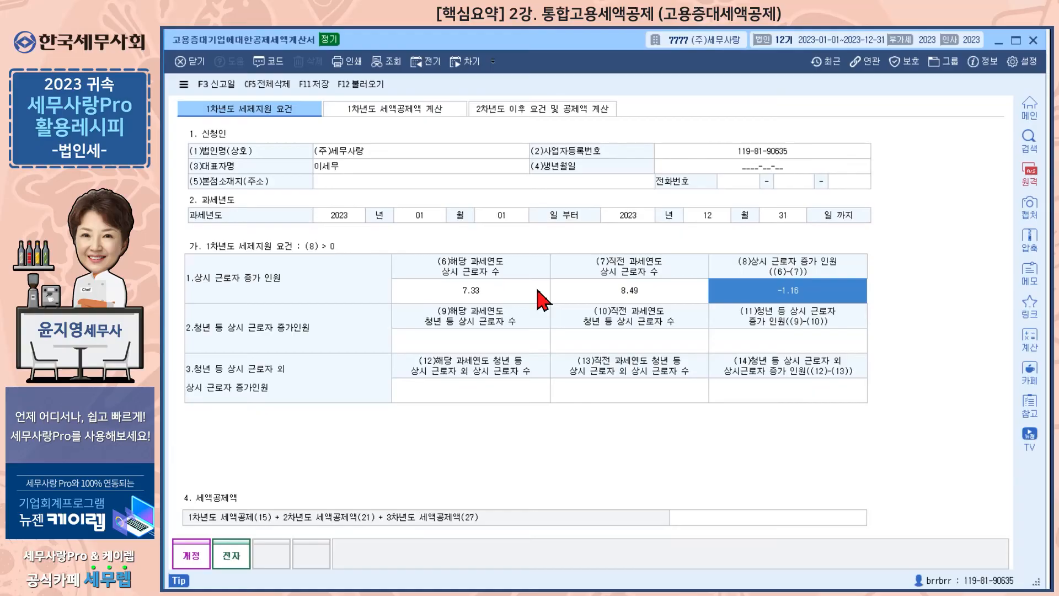
# Enter 4.08 as the (9) 해당 과세연도 청년 등 상시 근로자 수 and 3.66 as the (10) 직전 과세연도 count.
pyautogui.click(529, 346)
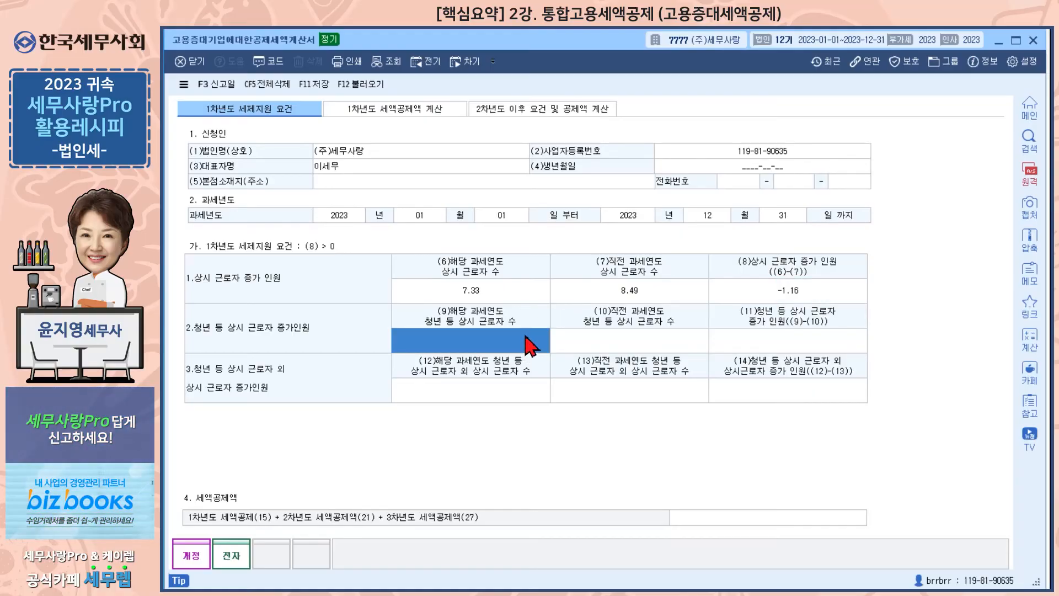
pyautogui.click(529, 346)
pyautogui.write('4.0')
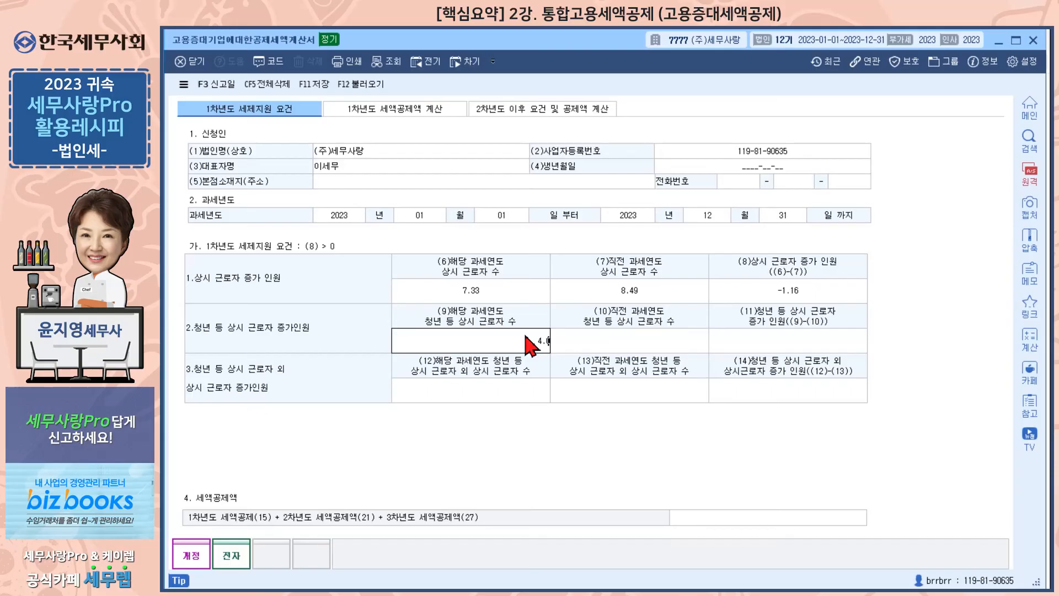
pyautogui.write('8')
pyautogui.press('Return')
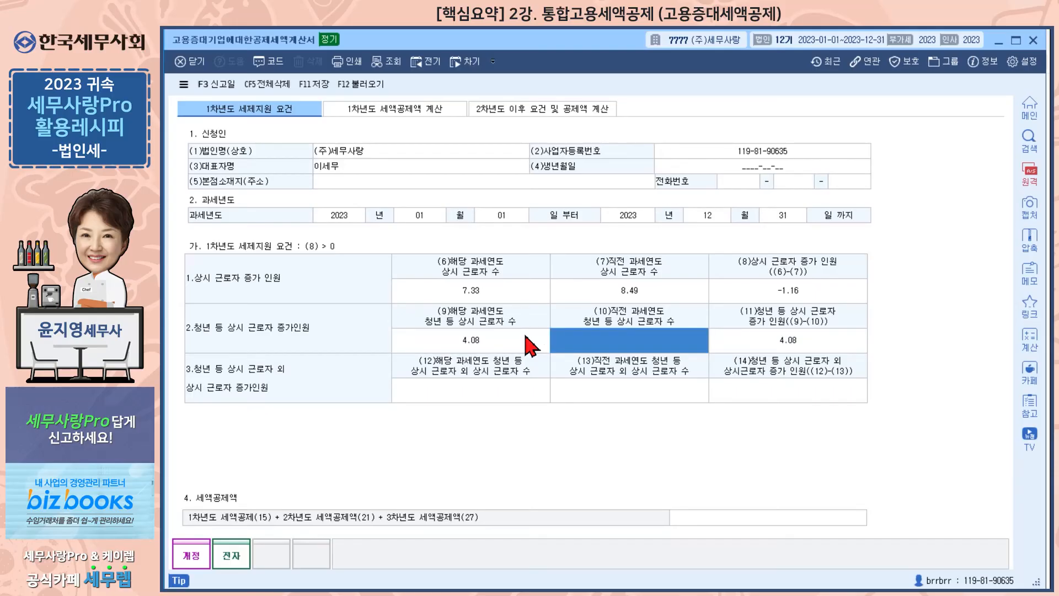
pyautogui.write('3.66')
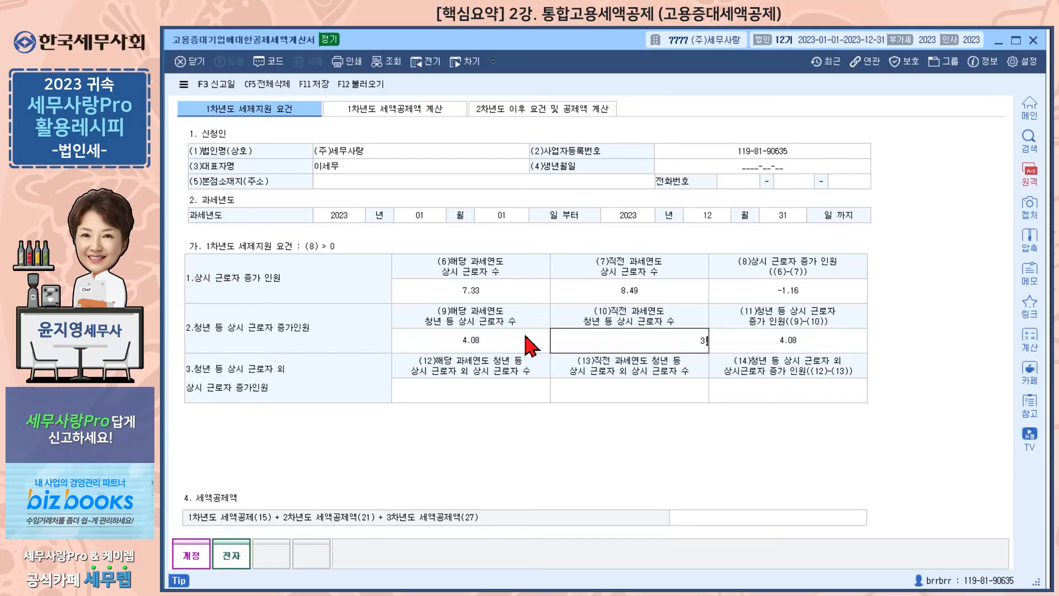
pyautogui.press('Return')
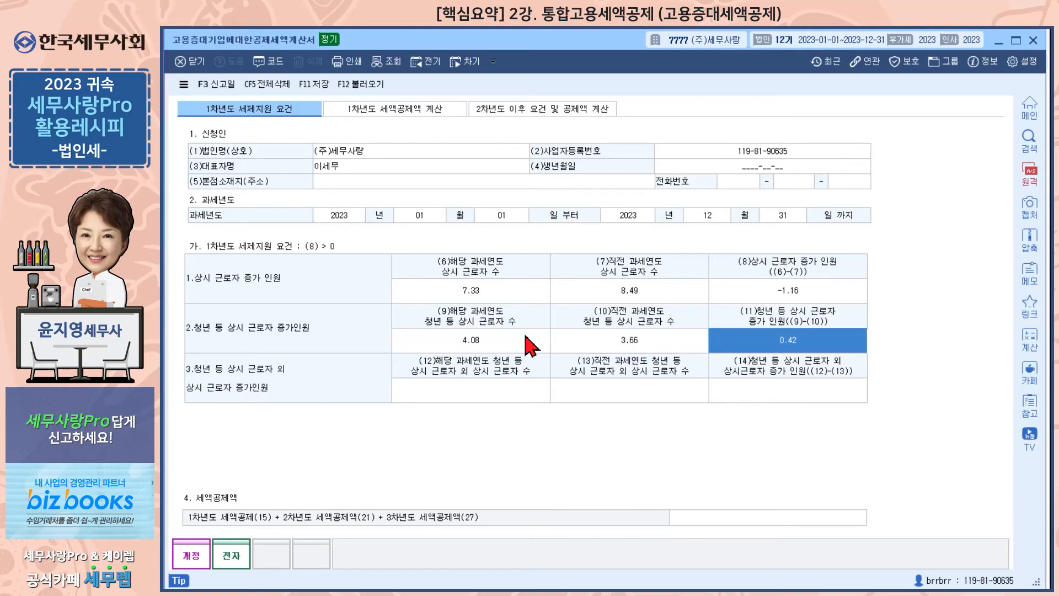
pyautogui.click(508, 393)
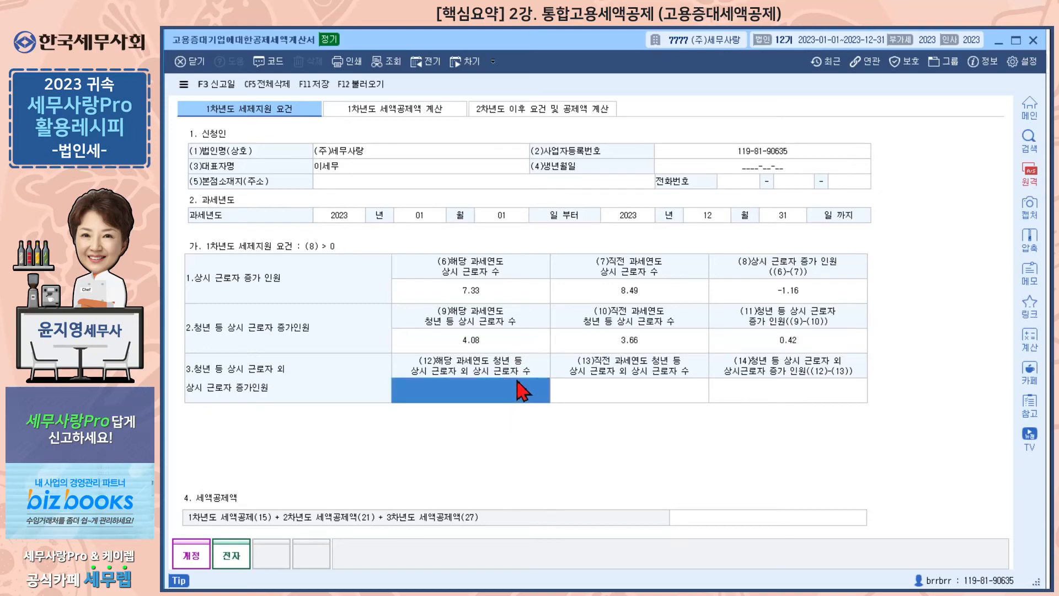
pyautogui.write('32')
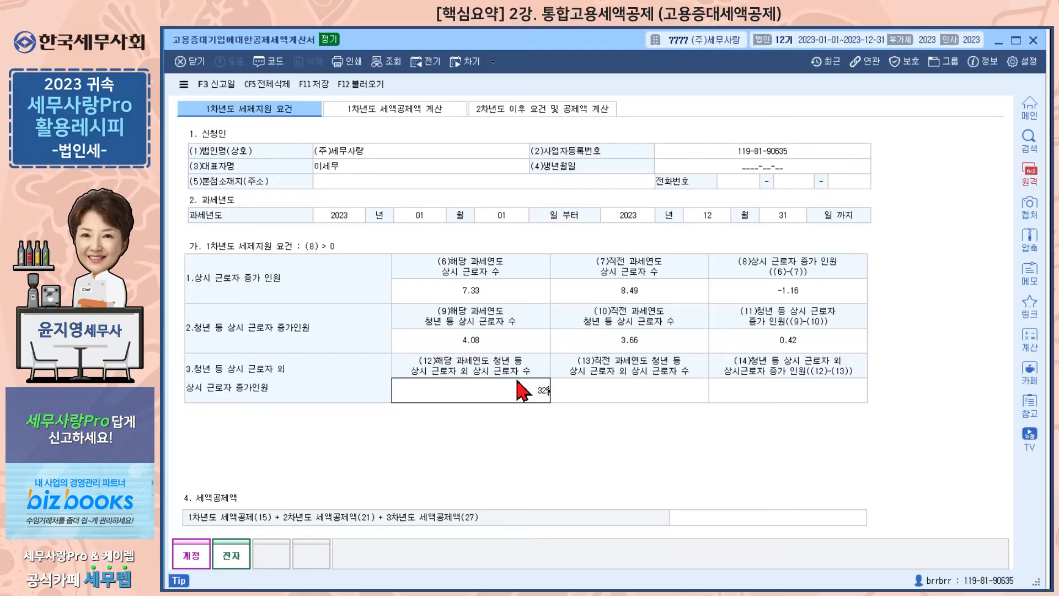
pyautogui.press('BackSpace')
pyautogui.press('BackSpace')
pyautogui.write('25')
pyautogui.press('Return')
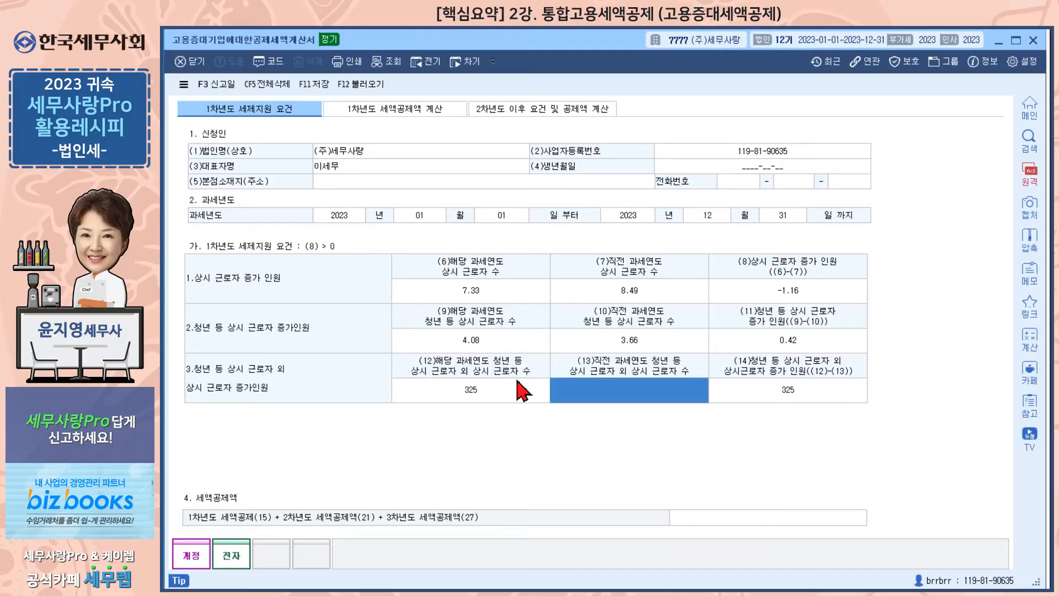
# Enter 3.25 as the (12) 해당 과세연도 청년 등 상시 근로자 외 count and 4.83 as the (13) 직전 과세연도 count.
pyautogui.click(528, 382)
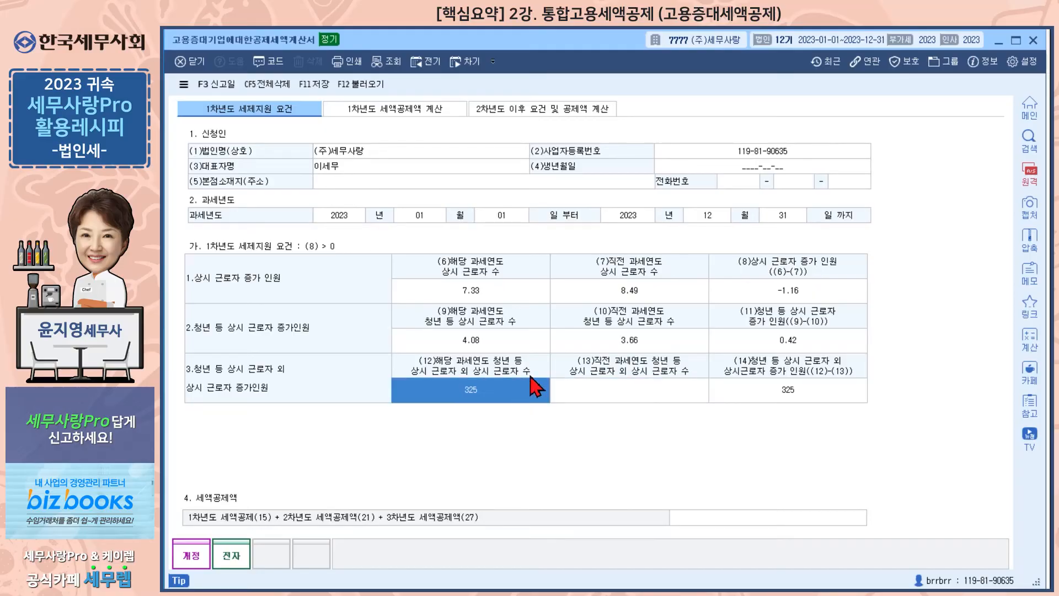
pyautogui.write('3.25')
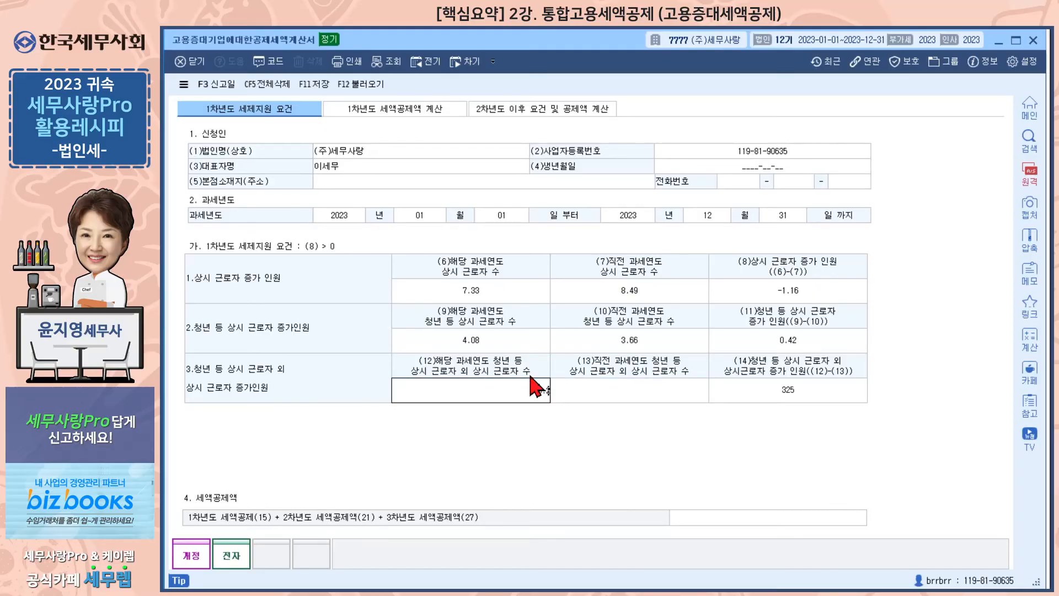
pyautogui.press('Return')
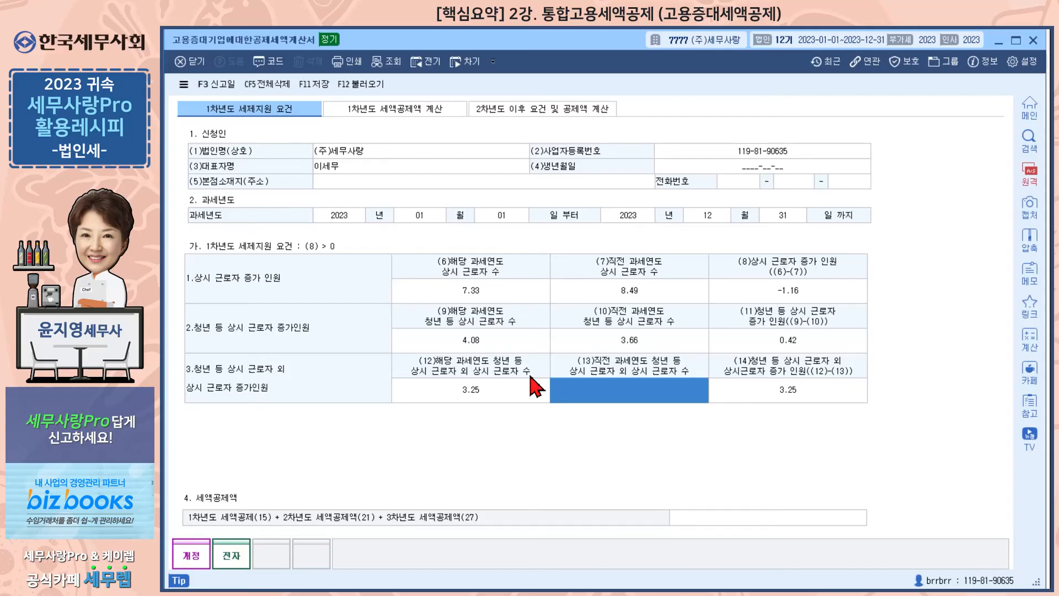
pyautogui.write('4.83')
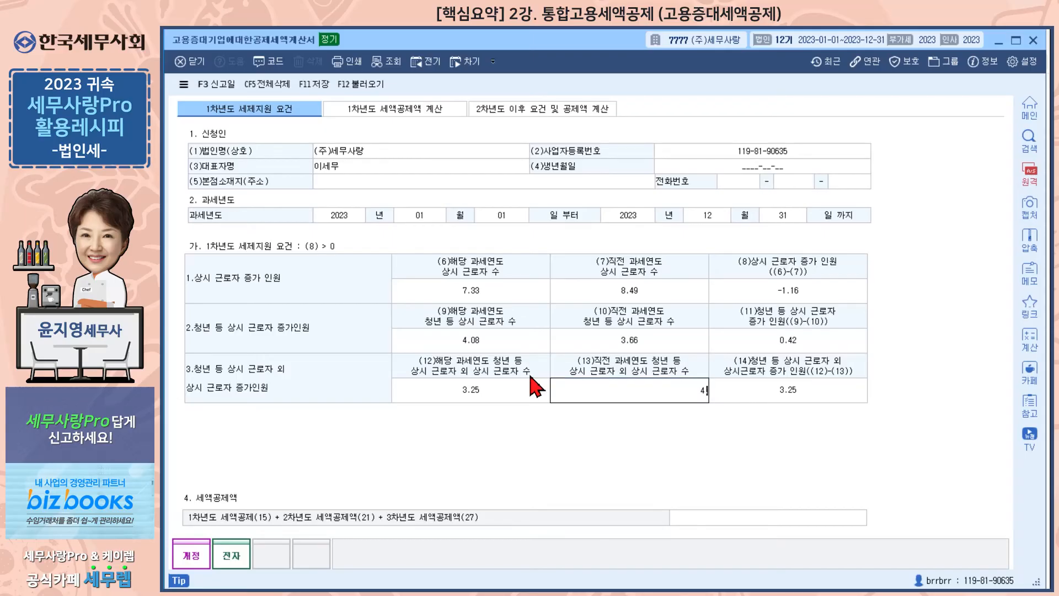
pyautogui.press('Return')
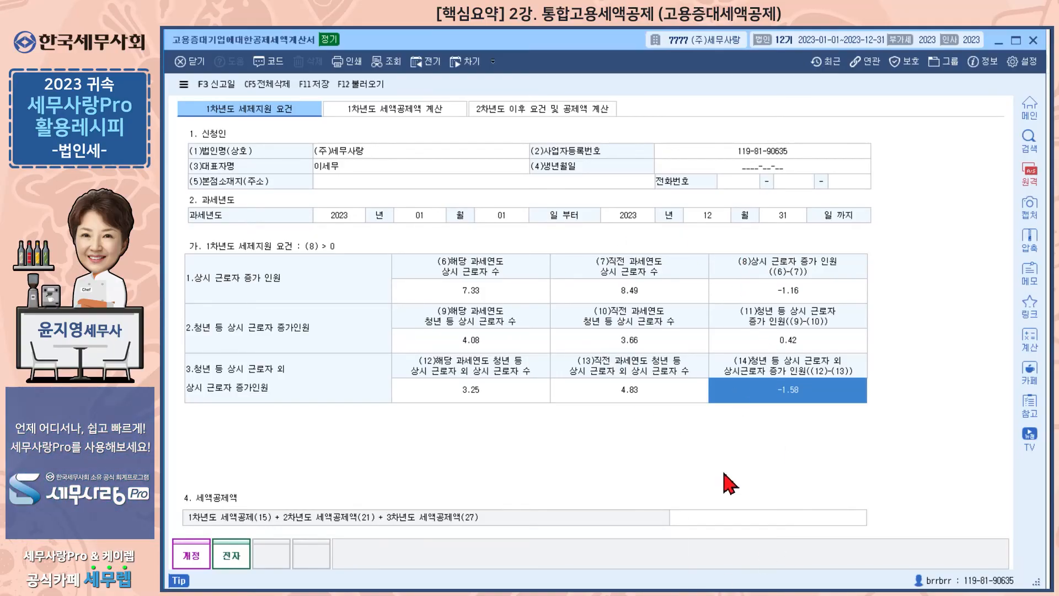
# Go to the 2차년도 이후 요건 및 공제액 계산 section and enter 7.33 as the (16) 2차년도 상시 근로자 수.
pyautogui.click(417, 108)
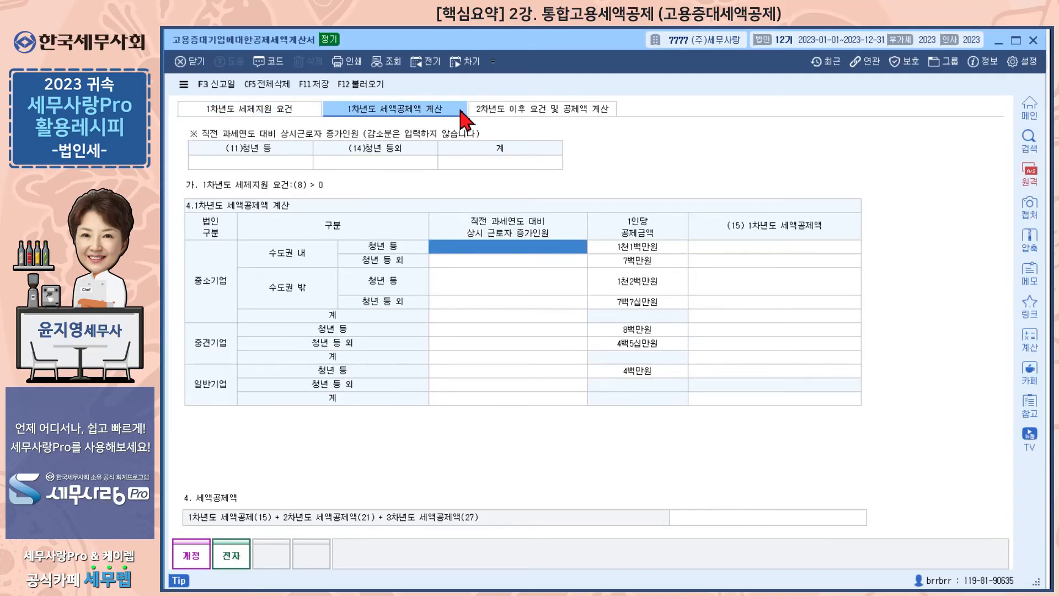
pyautogui.click(525, 110)
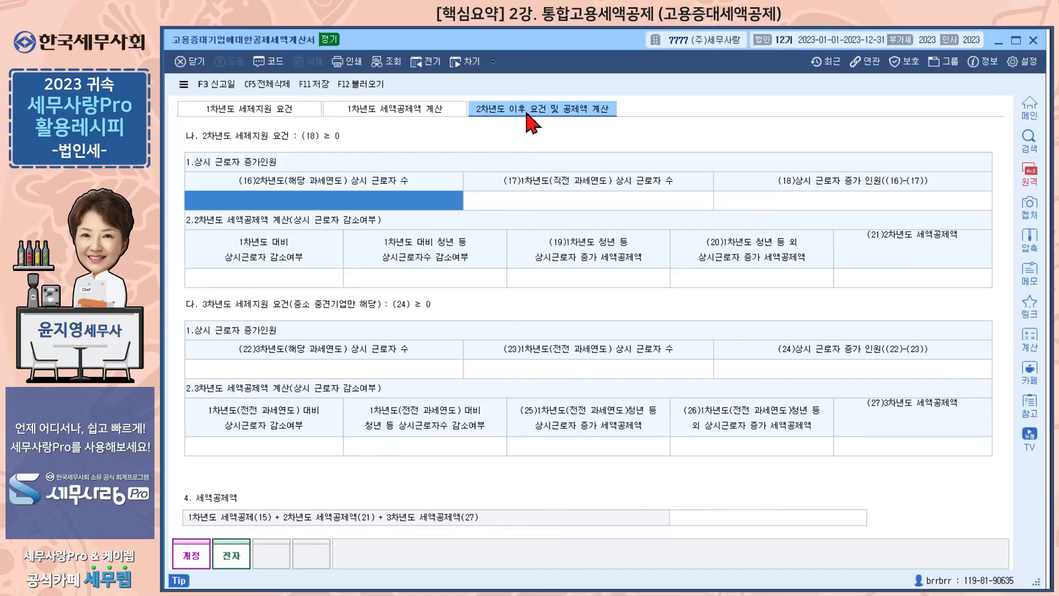
pyautogui.write('7.')
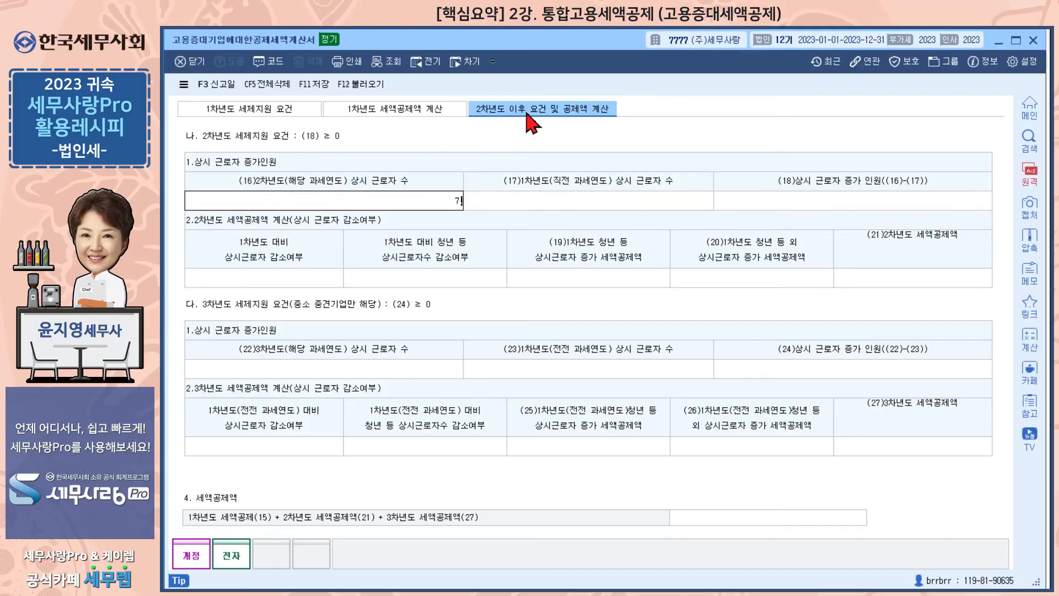
pyautogui.write('33')
pyautogui.press('Return')
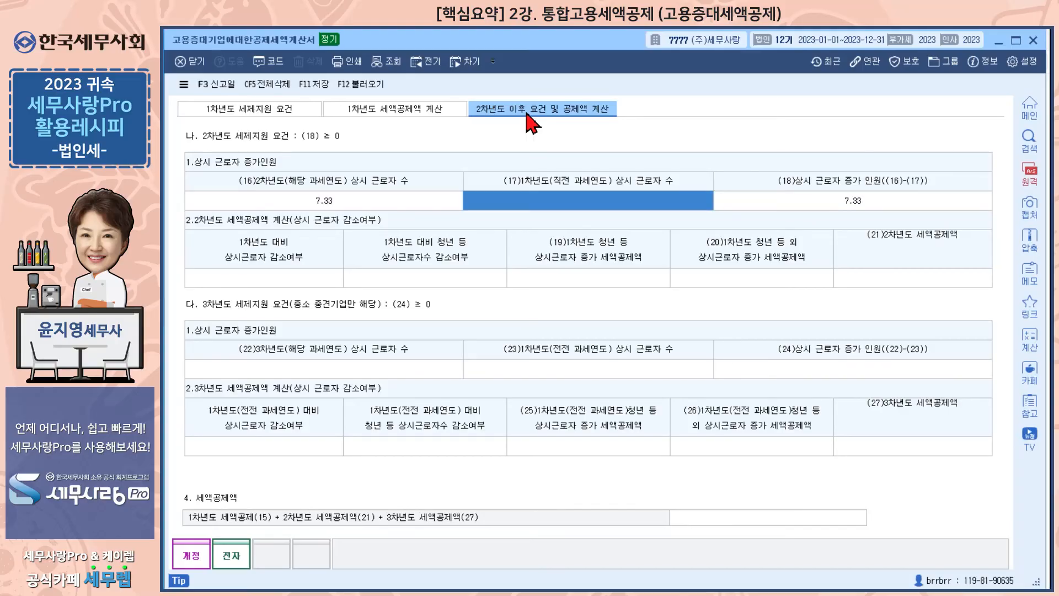
# Enter 8.49 as the (17) 1차년도(직전 과세연도) 상시 근로자 수 and set the second-year 1차년도 대비 상시근로자 감소여부 to 여.
pyautogui.write('3.')
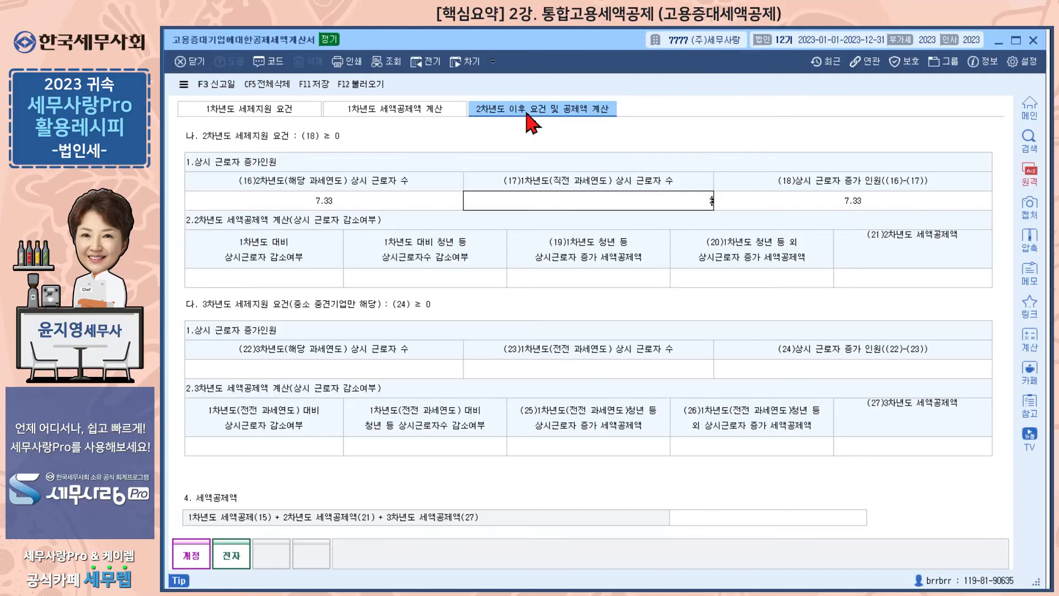
pyautogui.write('49')
pyautogui.press('Return')
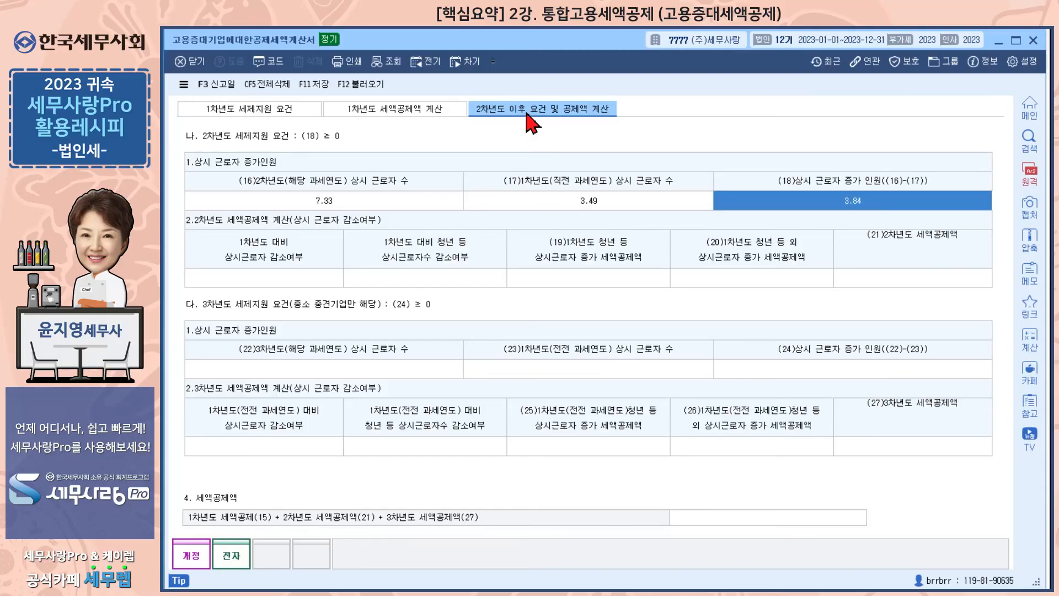
pyautogui.click(614, 205)
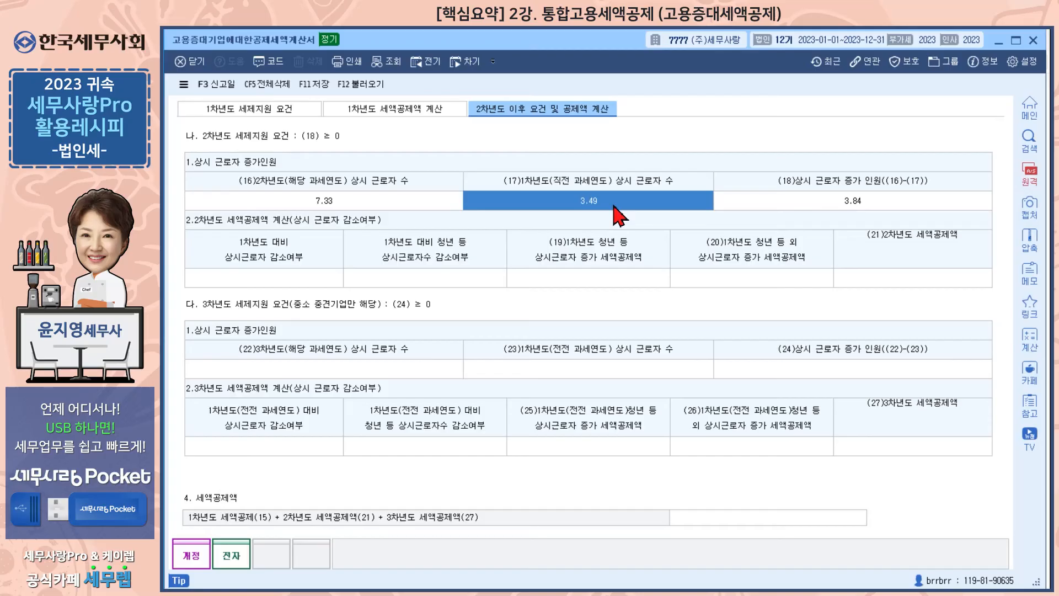
pyautogui.write('8.49')
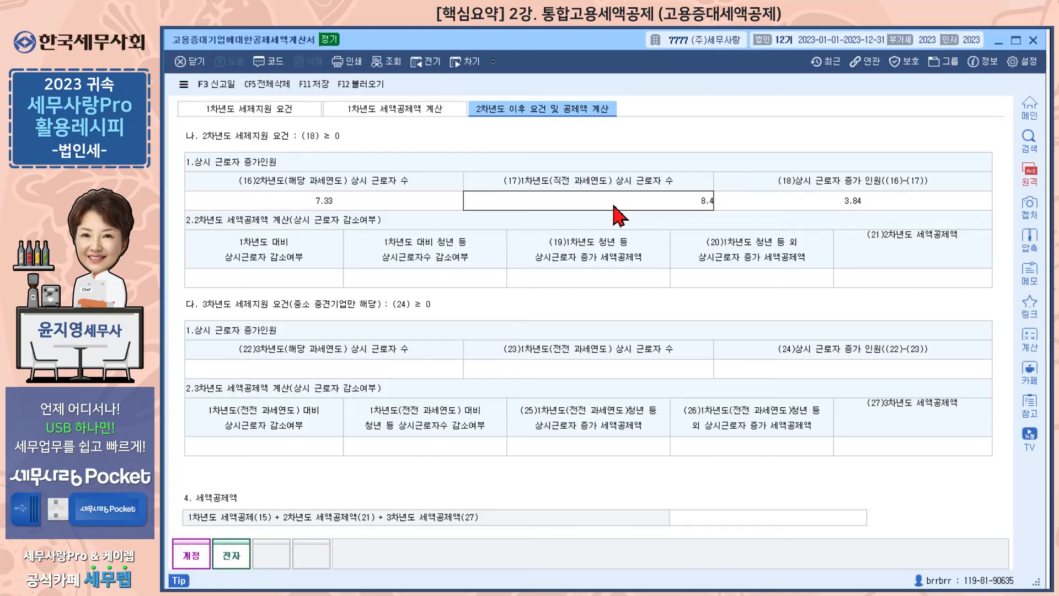
pyautogui.press('Return')
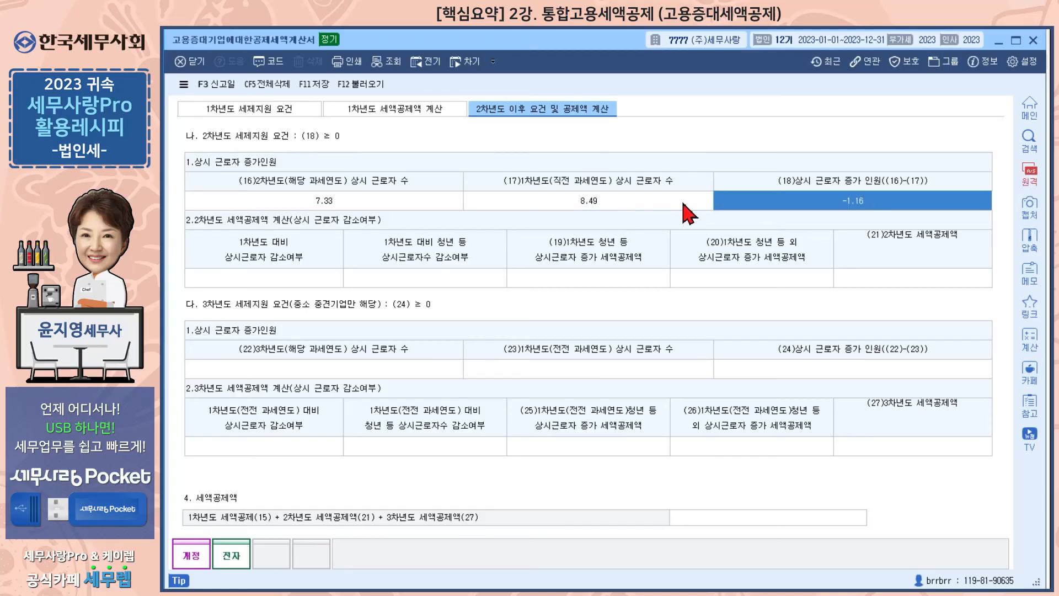
pyautogui.click(247, 286)
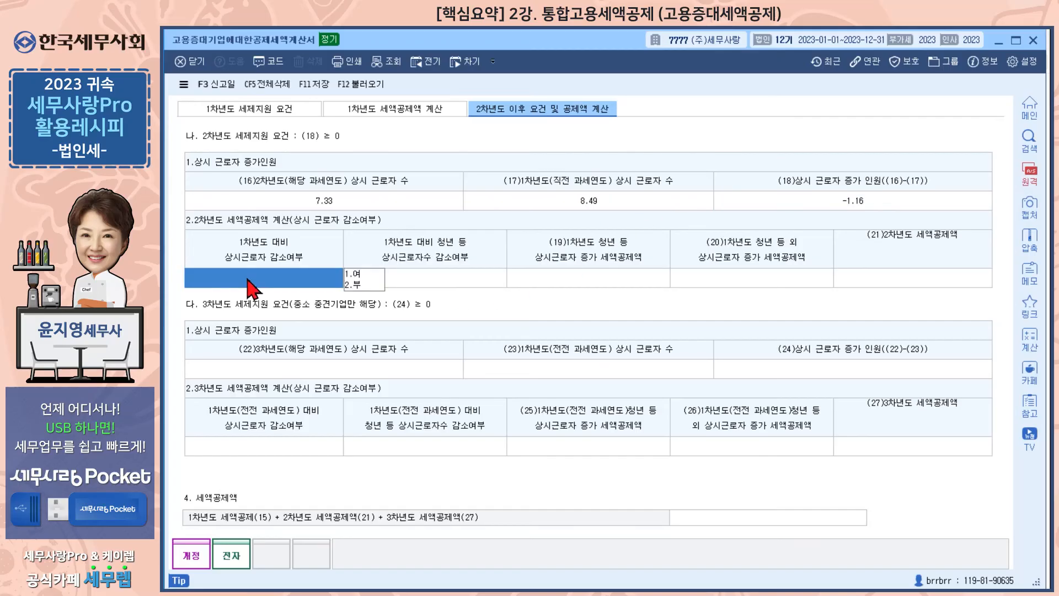
pyautogui.click(365, 275)
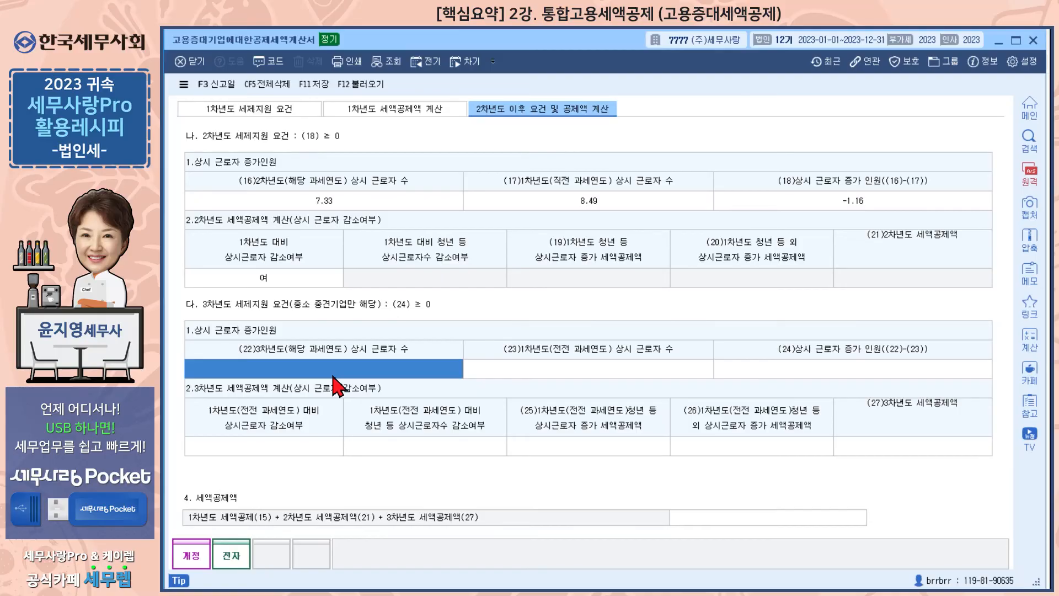
# Enter 7.33 as the (22) 3차년도(해당 과세연도) 상시 근로자 수 and 6.49 as the (23) 1차년도(전전 과세연도) count.
pyautogui.write('7.33')
pyautogui.press('Return')
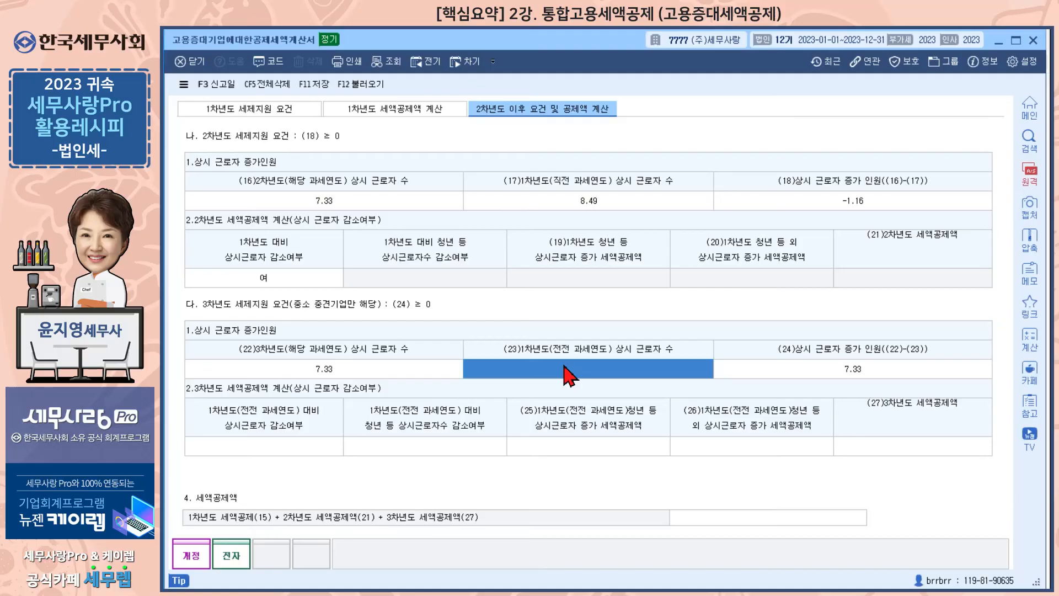
pyautogui.write('6.49')
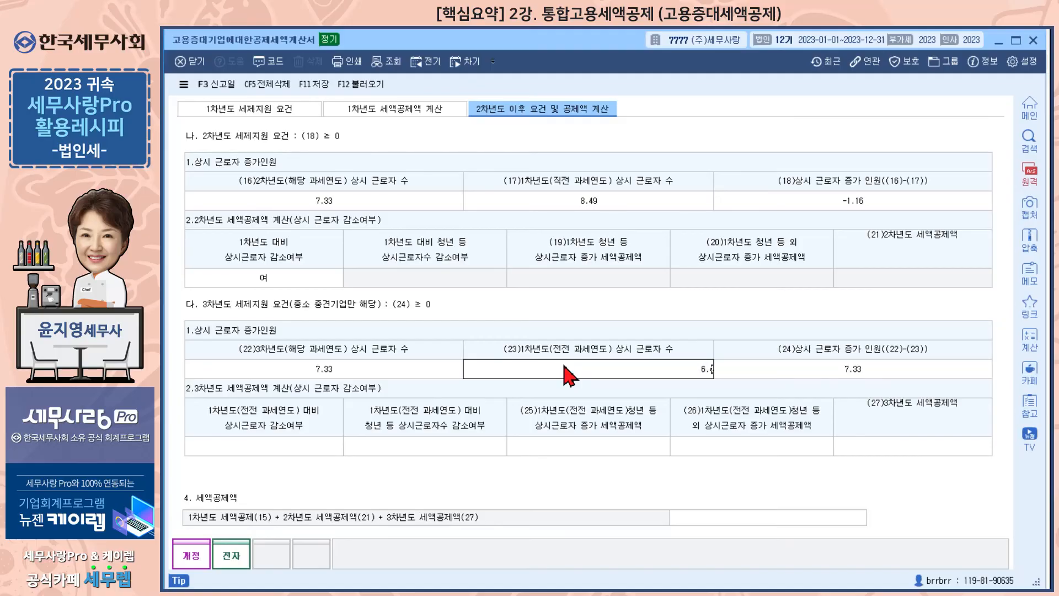
pyautogui.press('Return')
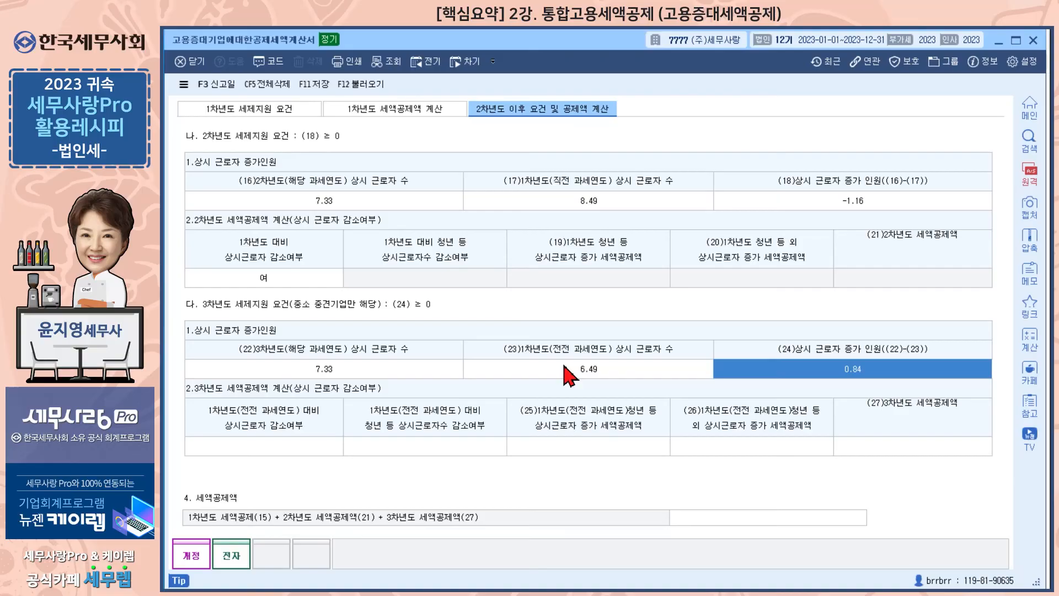
# Set both third-year 감소여부 fields, 상시근로자 and 청년 등 상시근로자수, to 부.
pyautogui.click(319, 452)
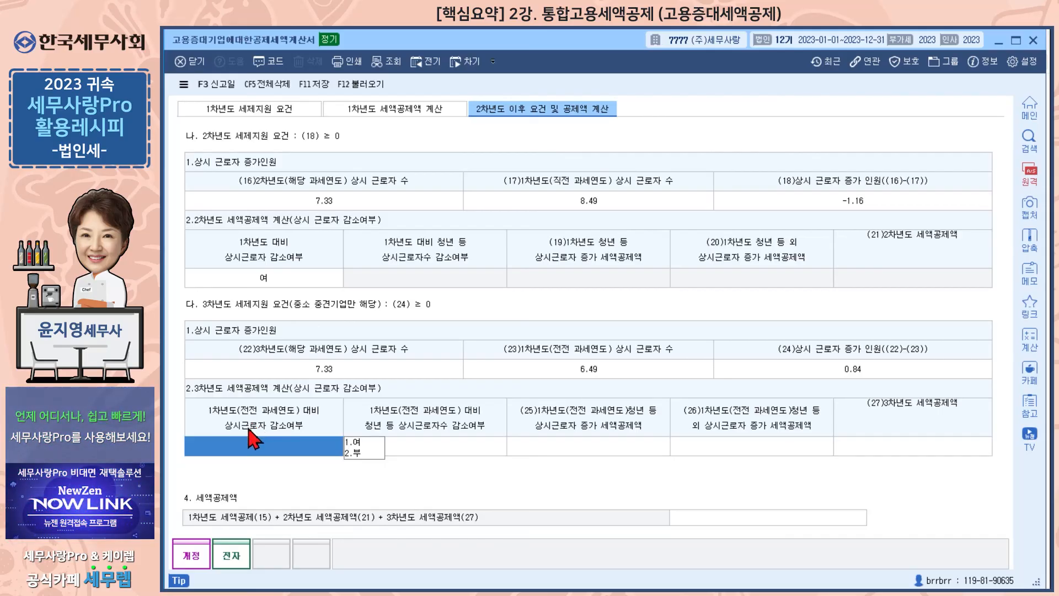
pyautogui.click(361, 453)
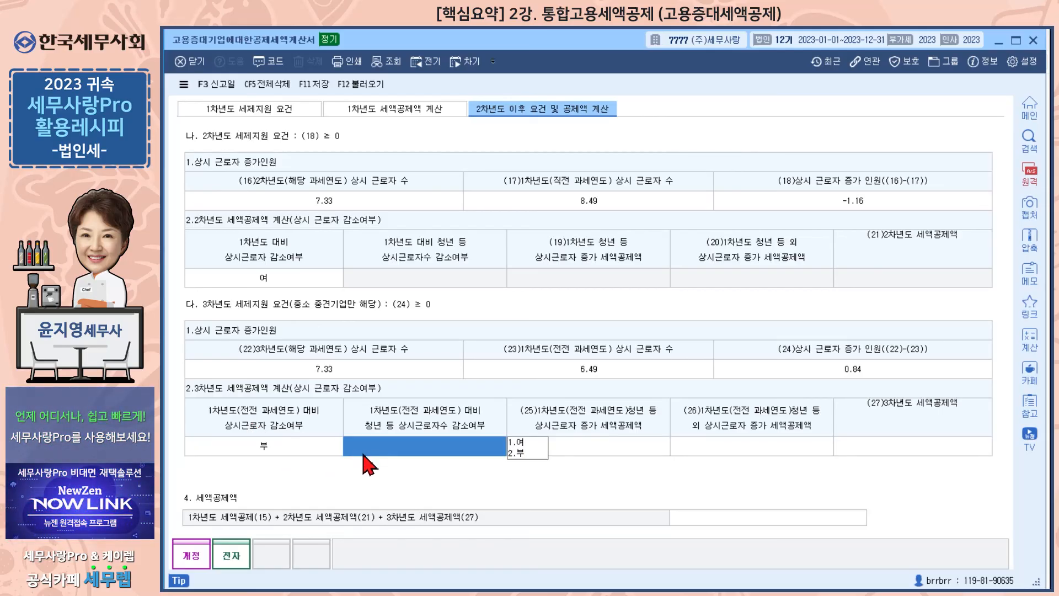
pyautogui.click(523, 453)
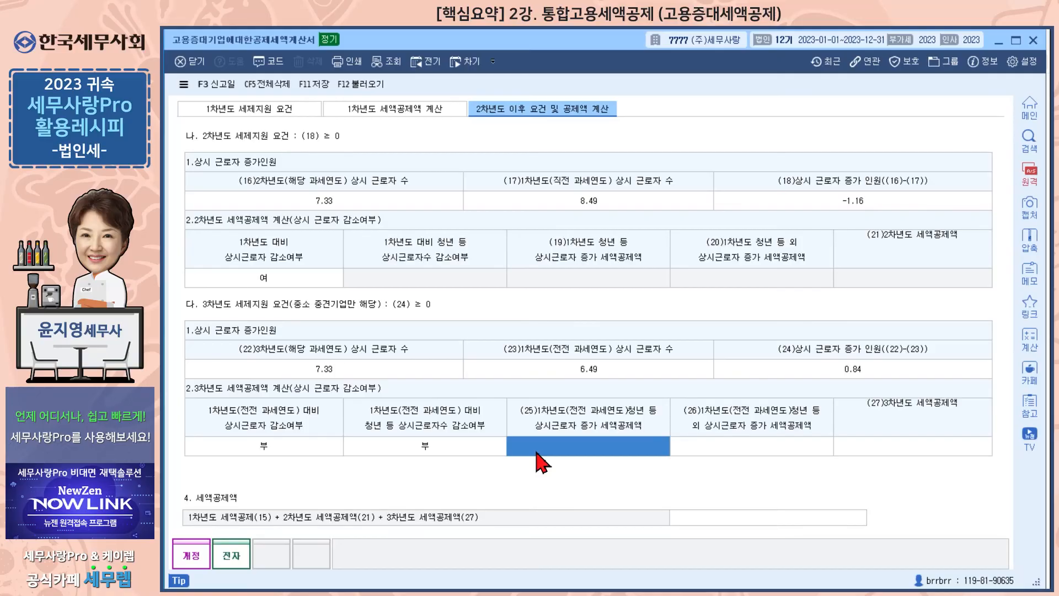
# Enter 1,870,000 as the (25) 1차년도(전전 과세연도) 청년 등 상시근로자 증가 세액공제액.
pyautogui.click(537, 451)
pyautogui.write('18,')
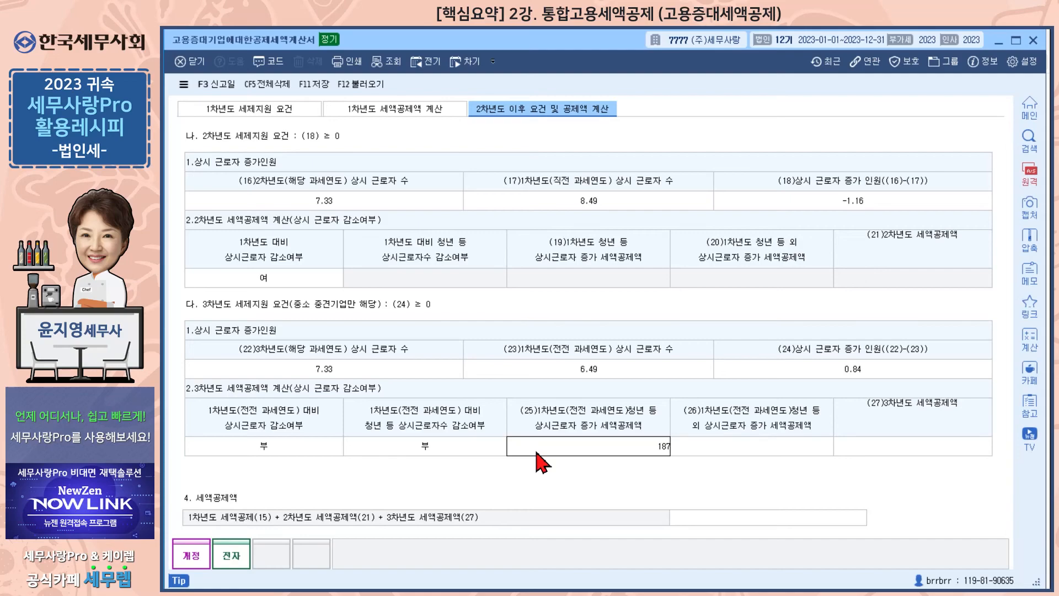
pyautogui.write('700,000')
pyautogui.press('BackSpace')
pyautogui.press('Return')
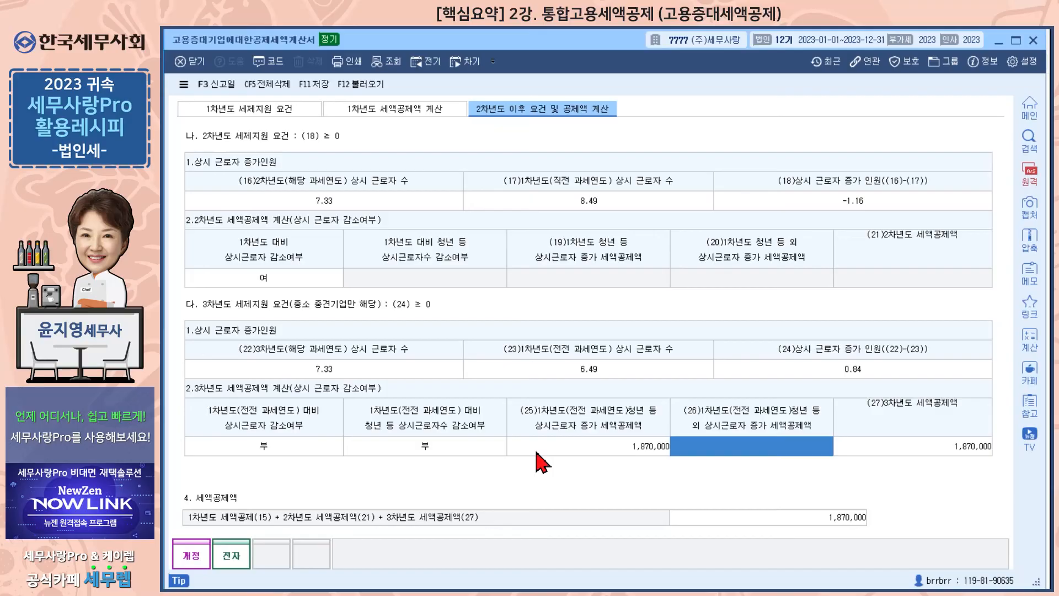
# Enter 12,250,000 as the (26) 1차년도(전전 과세연도) 청년 등 외 상시근로자 증가 세액공제액 and save the form.
pyautogui.write('2')
pyautogui.write('25,000')
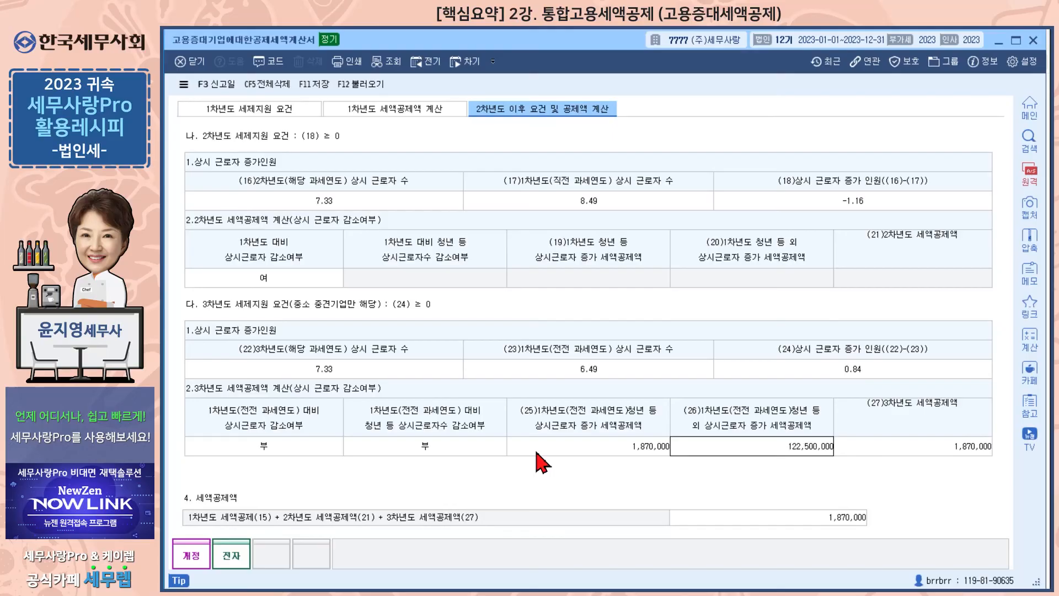
pyautogui.press('BackSpace')
pyautogui.press('Return')
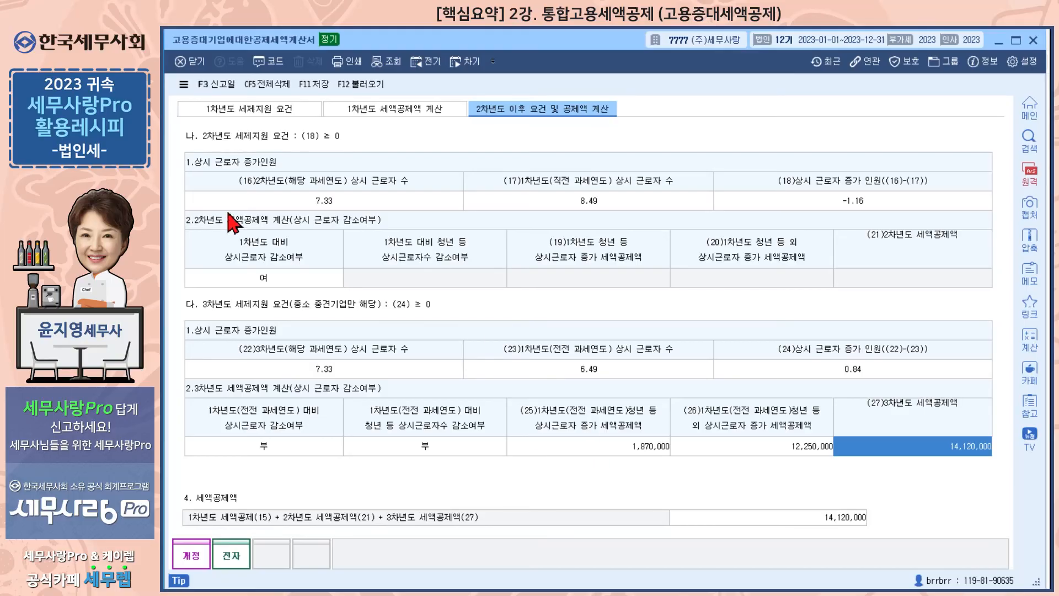
pyautogui.click(314, 84)
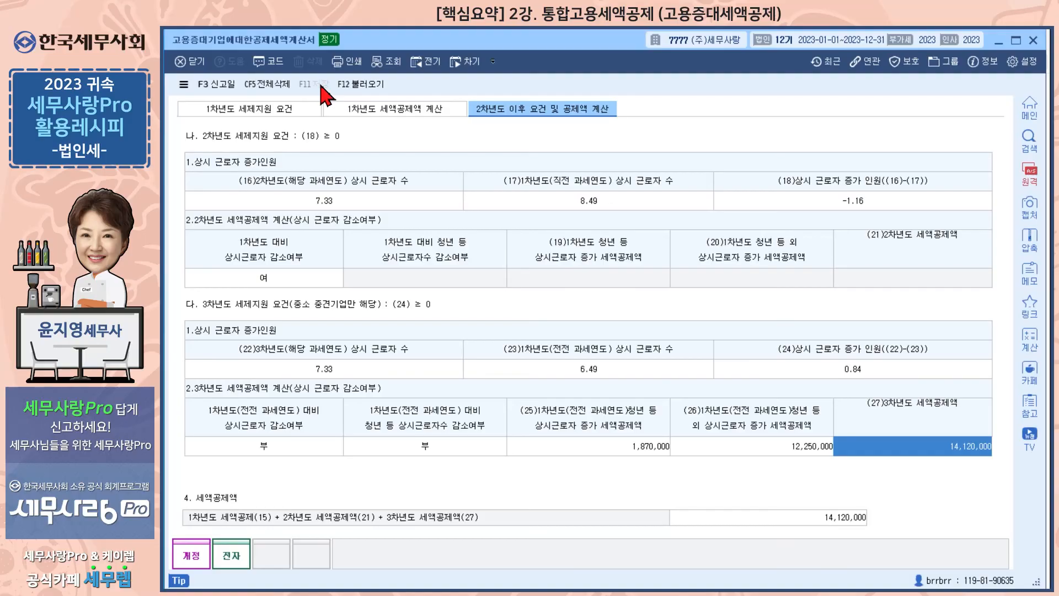
pyautogui.click(999, 42)
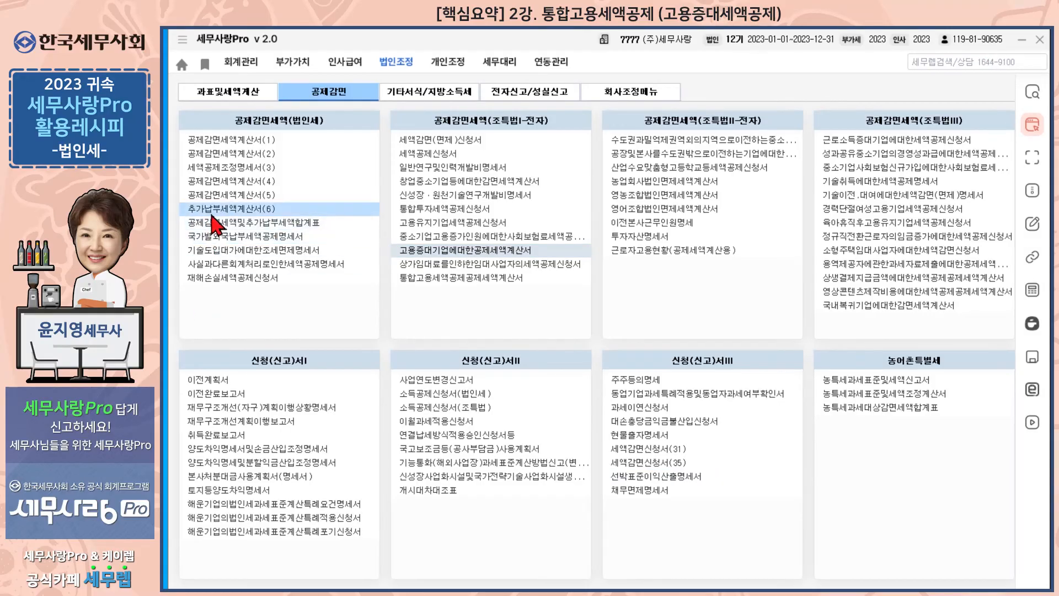
# Open 추가납부세액계산서(6) and review the category, year, reason, amount and period of the 공제감면세액 추가납부 row.
pyautogui.click(210, 214)
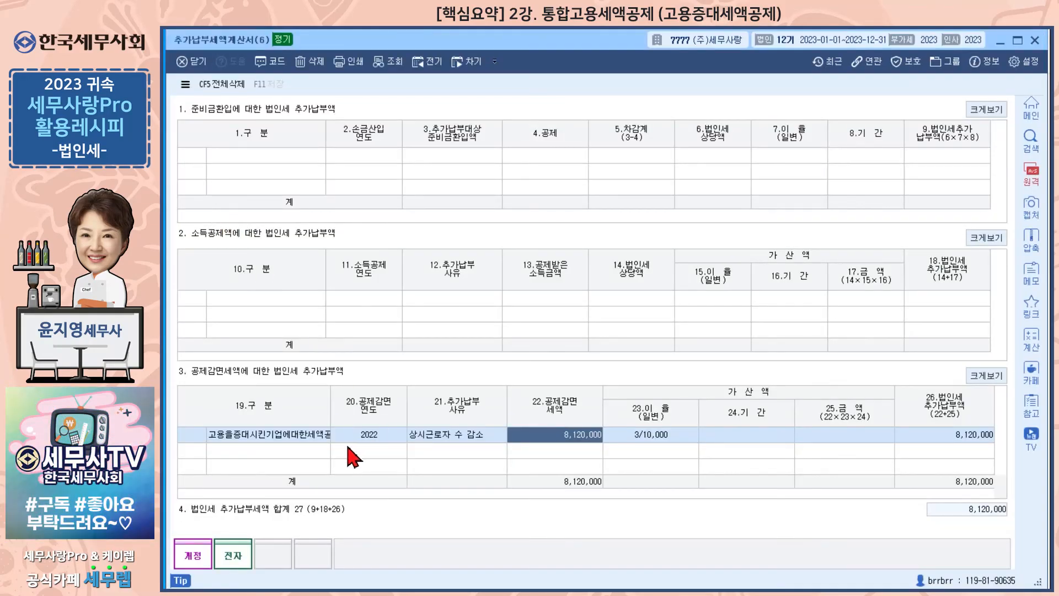
pyautogui.click(269, 435)
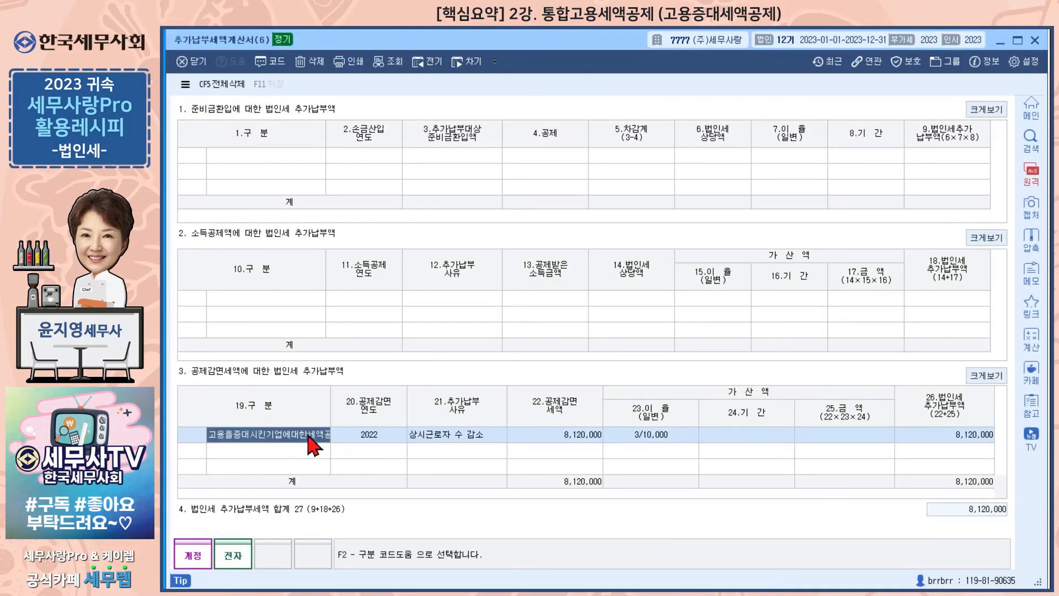
pyautogui.click(439, 434)
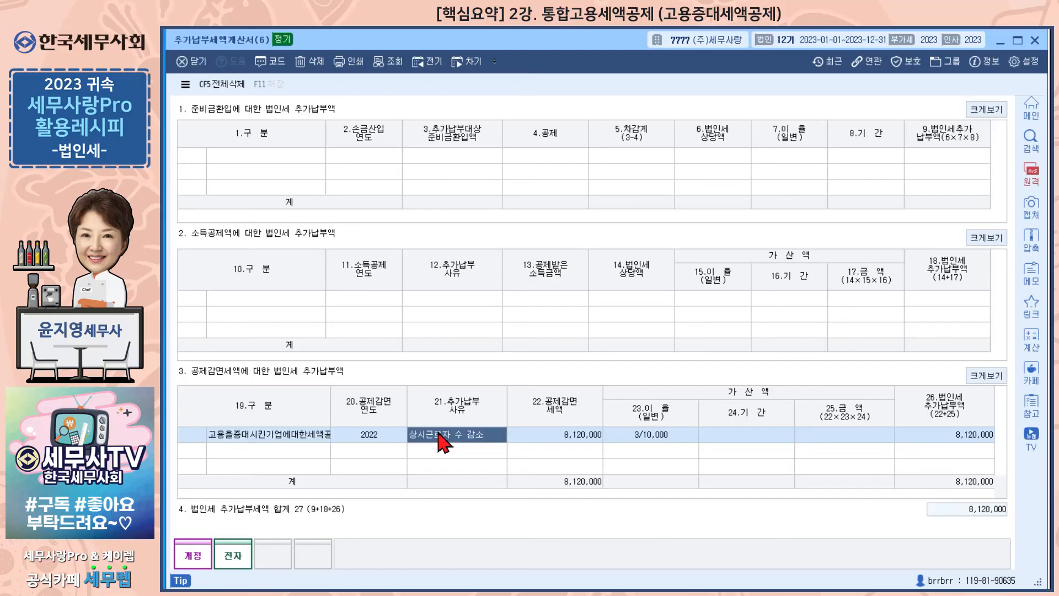
pyautogui.click(393, 442)
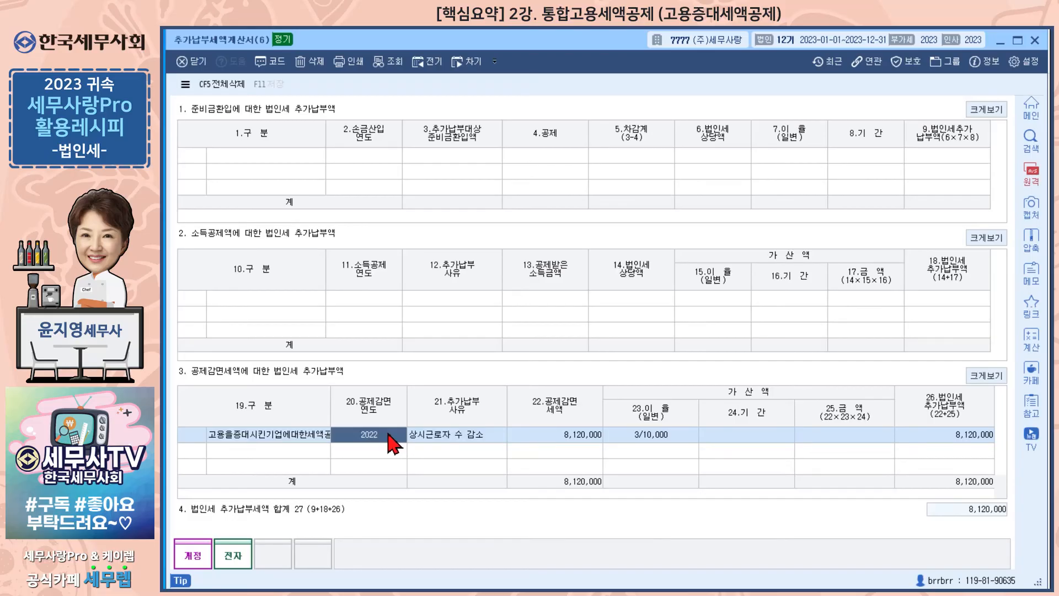
pyautogui.click(553, 441)
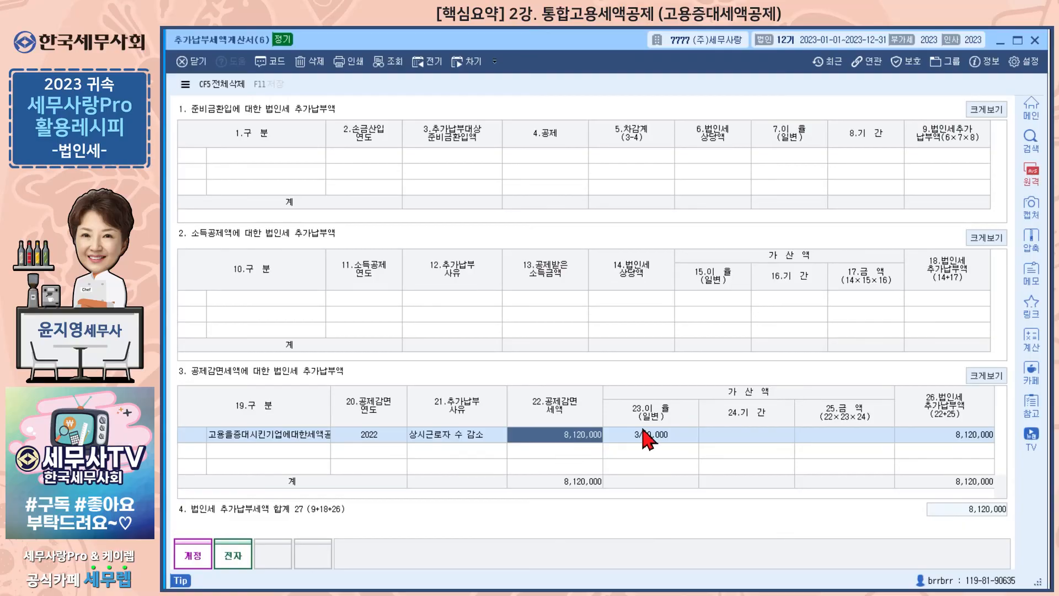
pyautogui.click(759, 436)
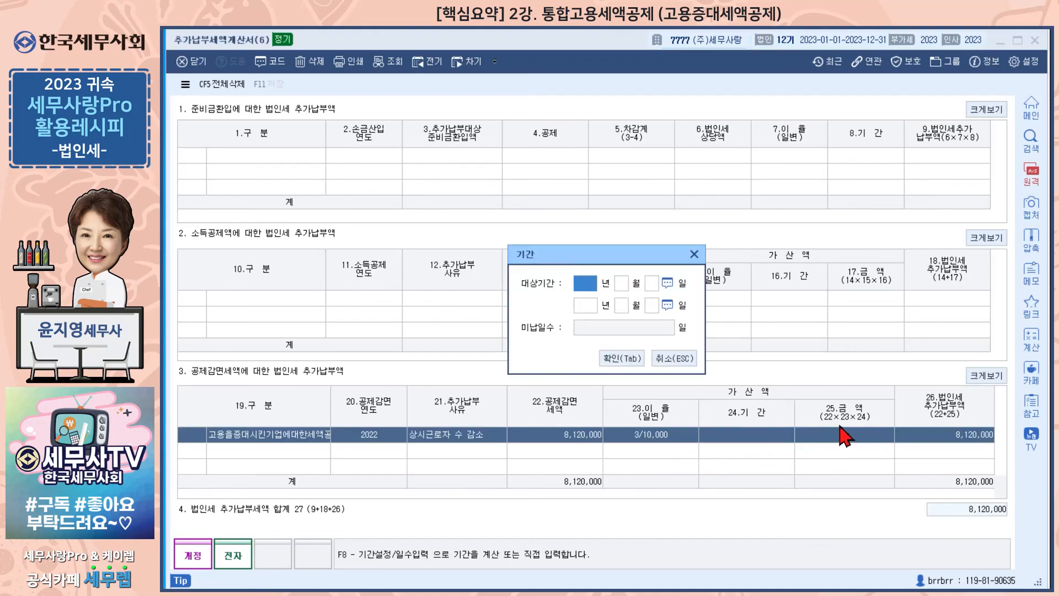
pyautogui.click(695, 255)
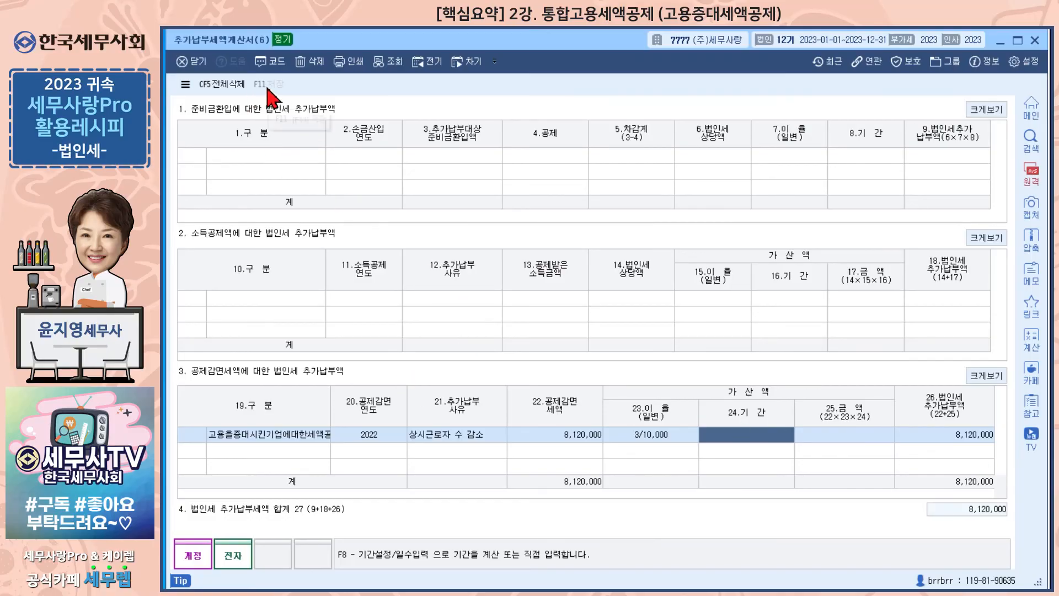
pyautogui.click(1035, 41)
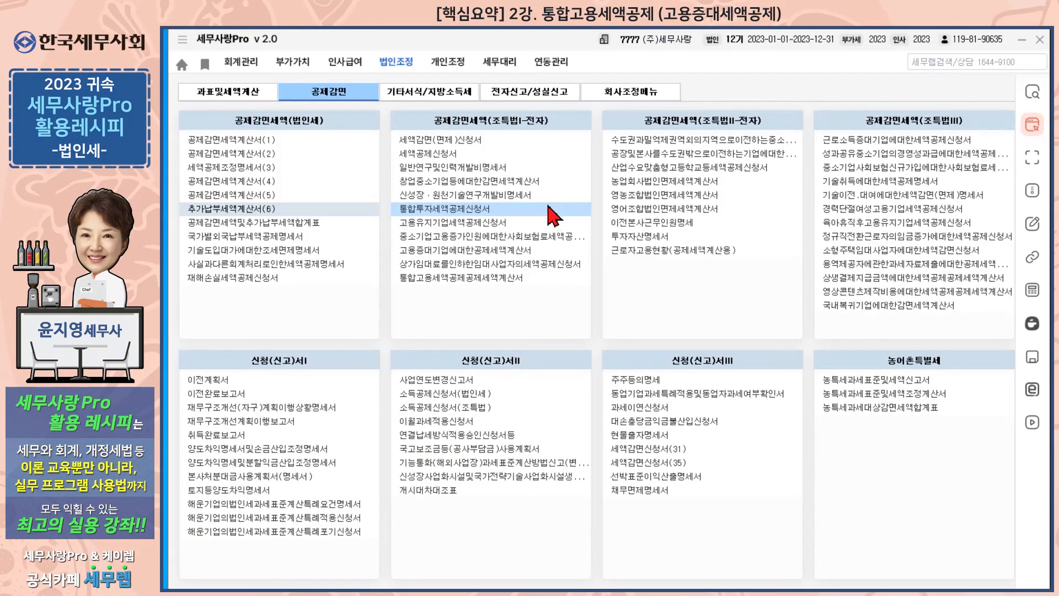
# Open 법인세과세표준및세액조정계산서 and load its current figures with 불러오기.
pyautogui.click(238, 98)
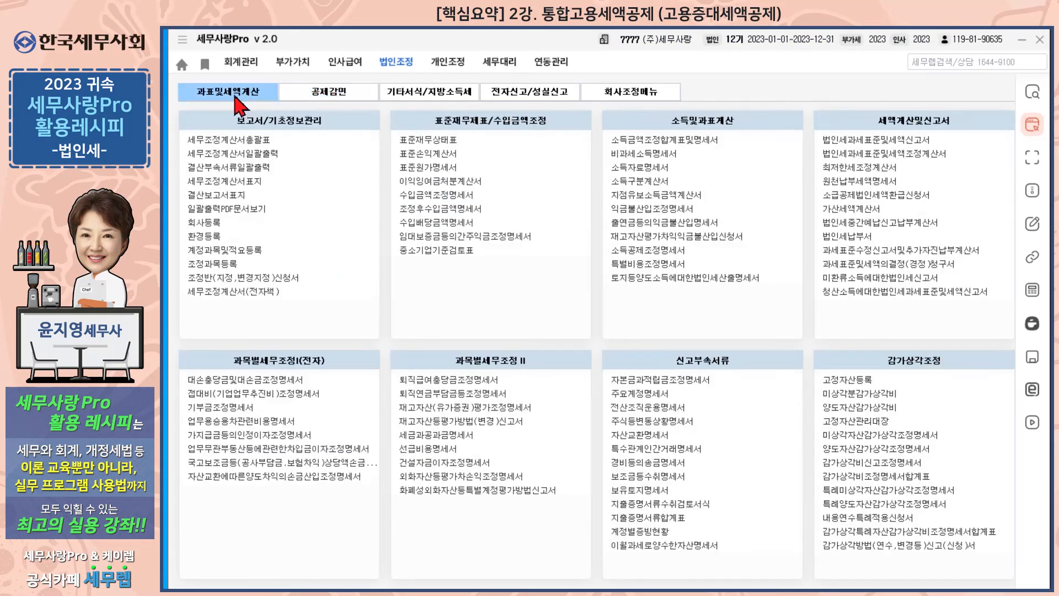
pyautogui.click(890, 154)
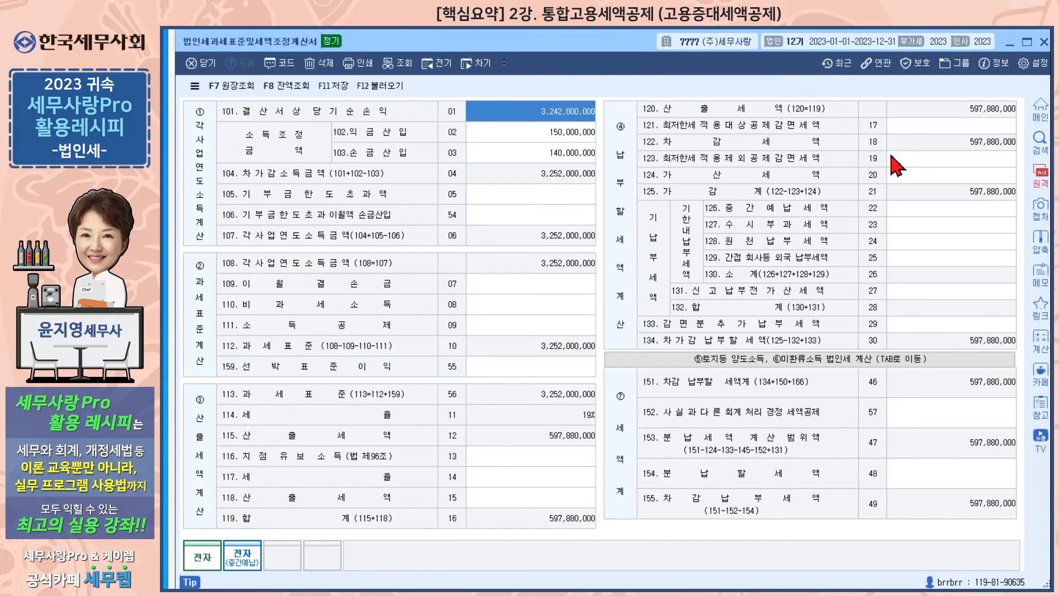
pyautogui.click(383, 87)
pyautogui.click(588, 362)
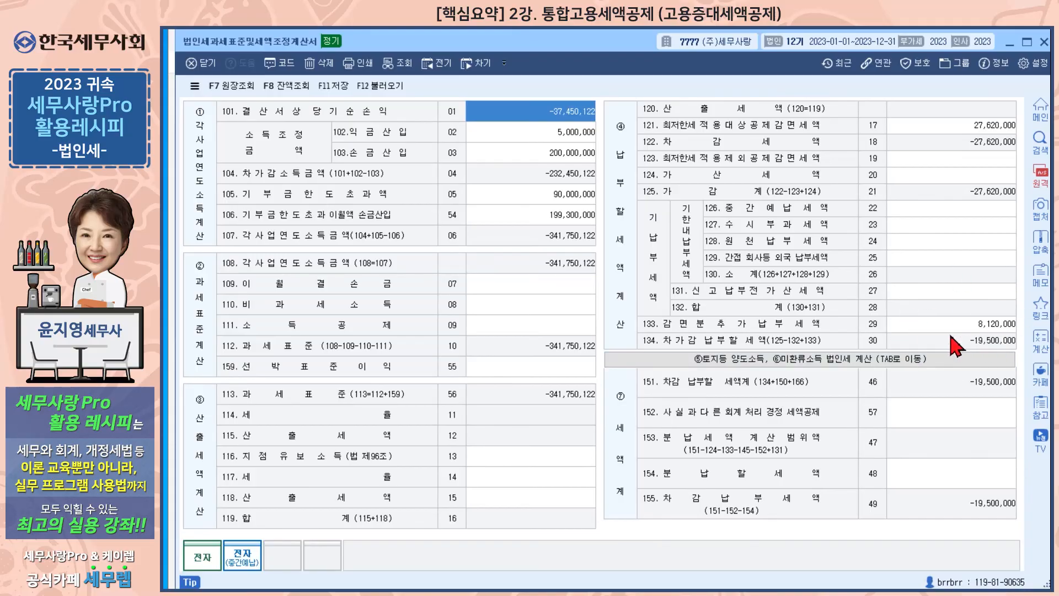
pyautogui.click(1016, 39)
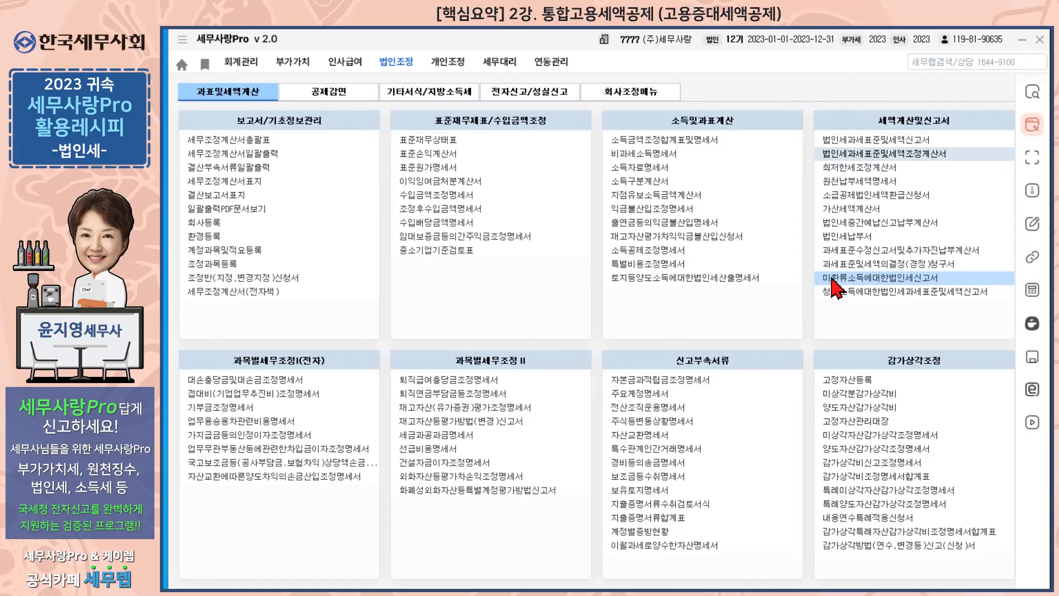
# Open 공제감면세액및추가납부세액합계표 and load its data from the related forms.
pyautogui.click(327, 95)
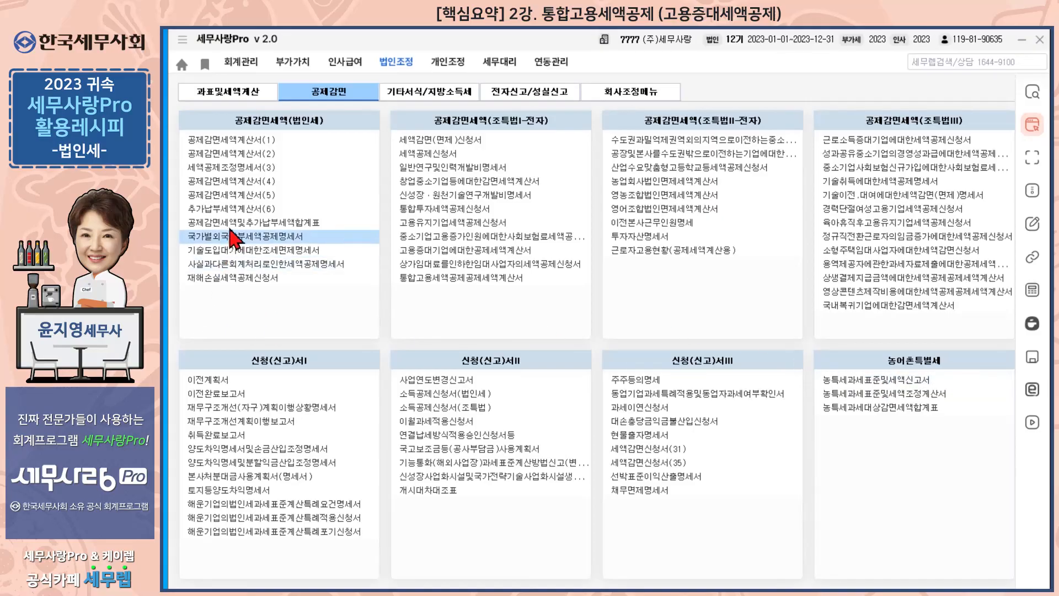
pyautogui.click(229, 226)
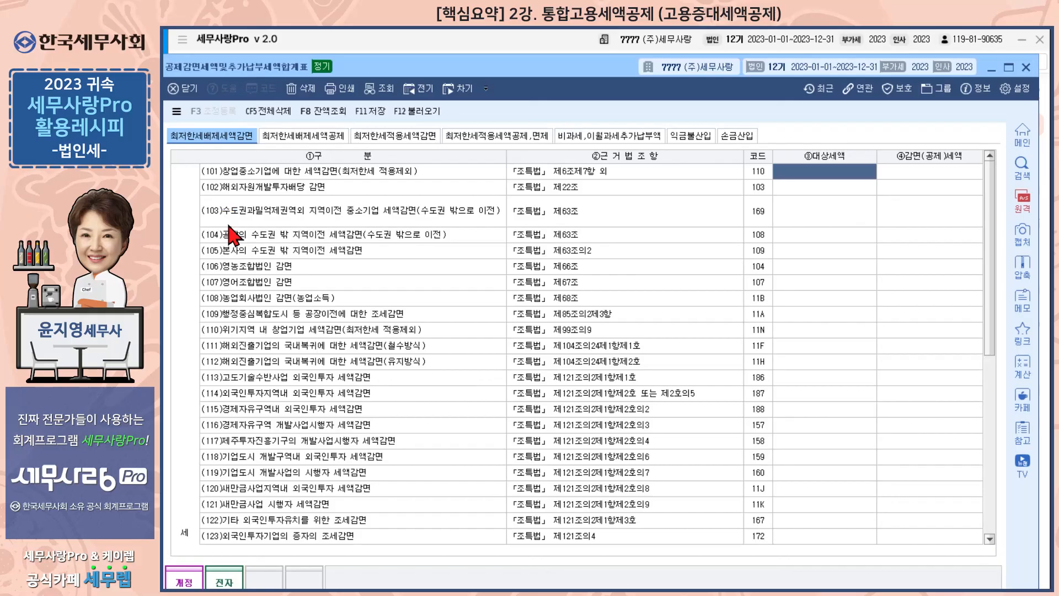
pyautogui.click(433, 112)
pyautogui.click(588, 374)
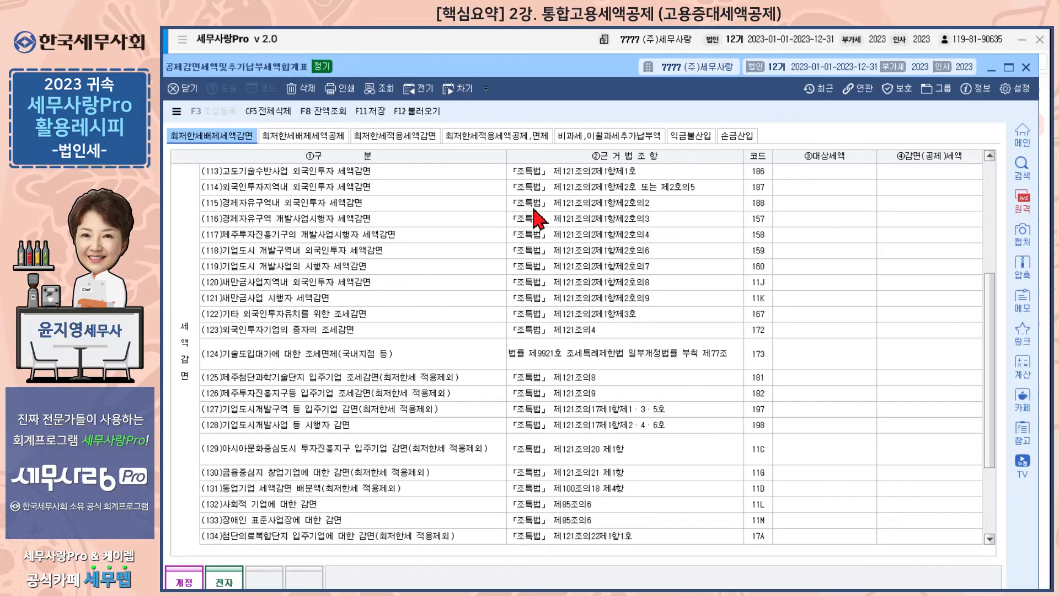
# Check the (211) 고용을 증대시킨 기업에 대한 세액공제 row under 최저한세적용세액공제,면제, and save the 합계표.
pyautogui.click(514, 139)
pyautogui.scroll(-3, 639, 405)
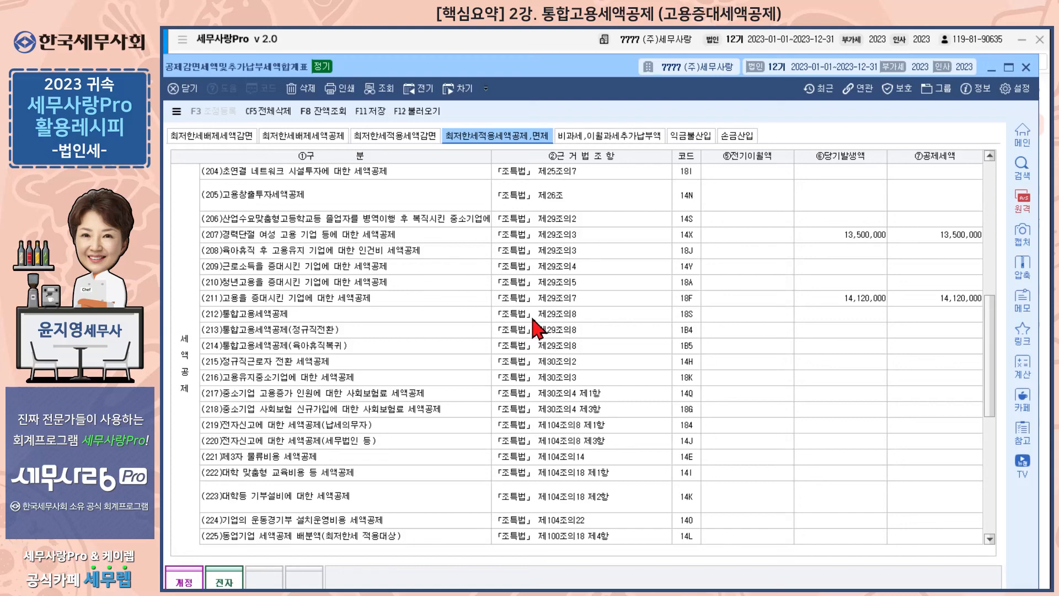
pyautogui.click(834, 299)
pyautogui.click(947, 299)
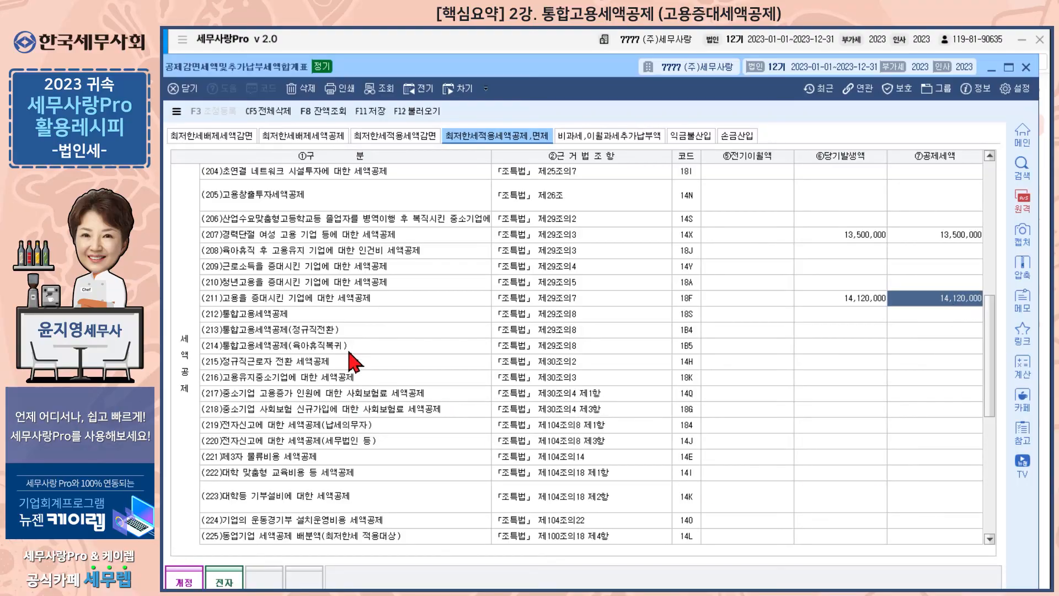
pyautogui.click(370, 111)
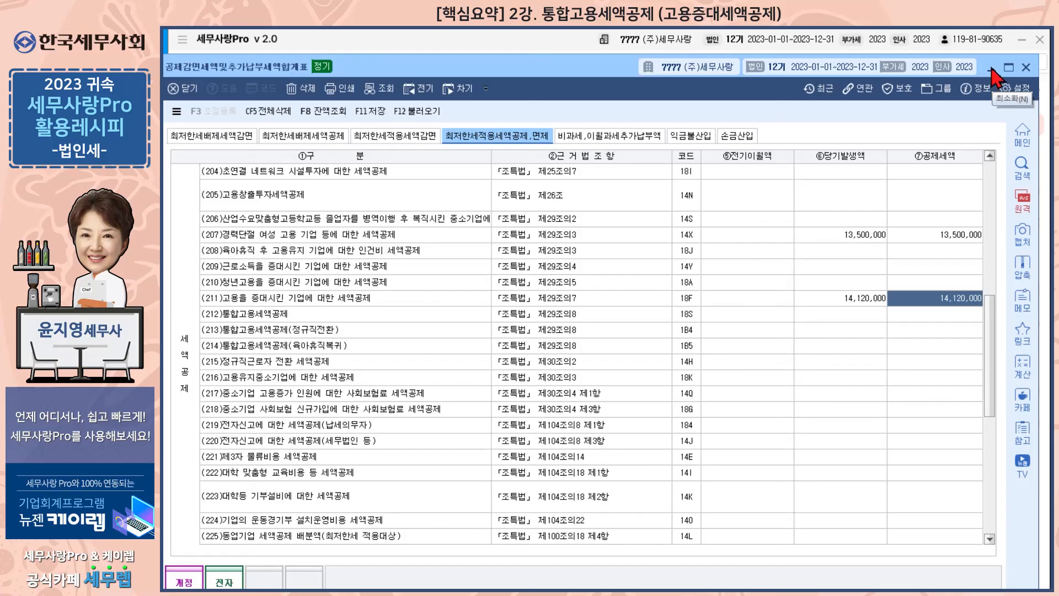
pyautogui.click(992, 69)
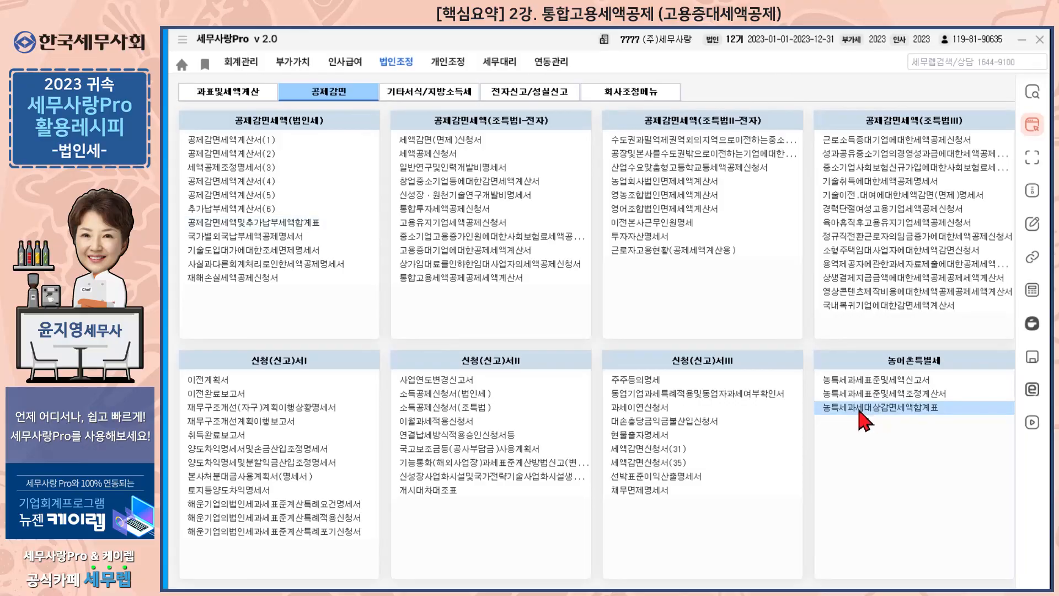
# Open 농특세과세대상감면세액합계표 and load its amounts anew from the related forms.
pyautogui.click(867, 411)
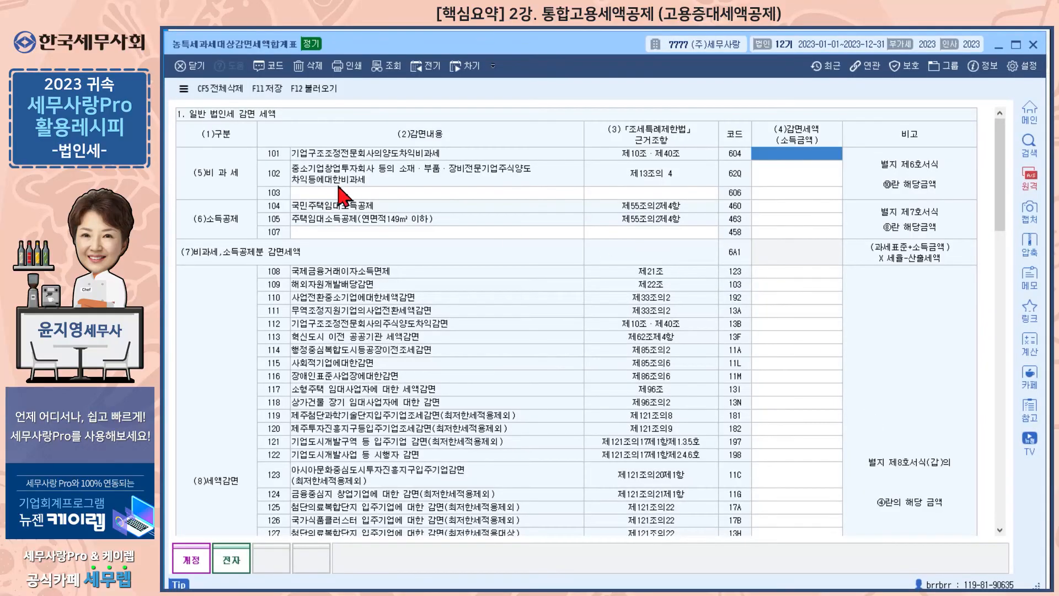
pyautogui.click(316, 92)
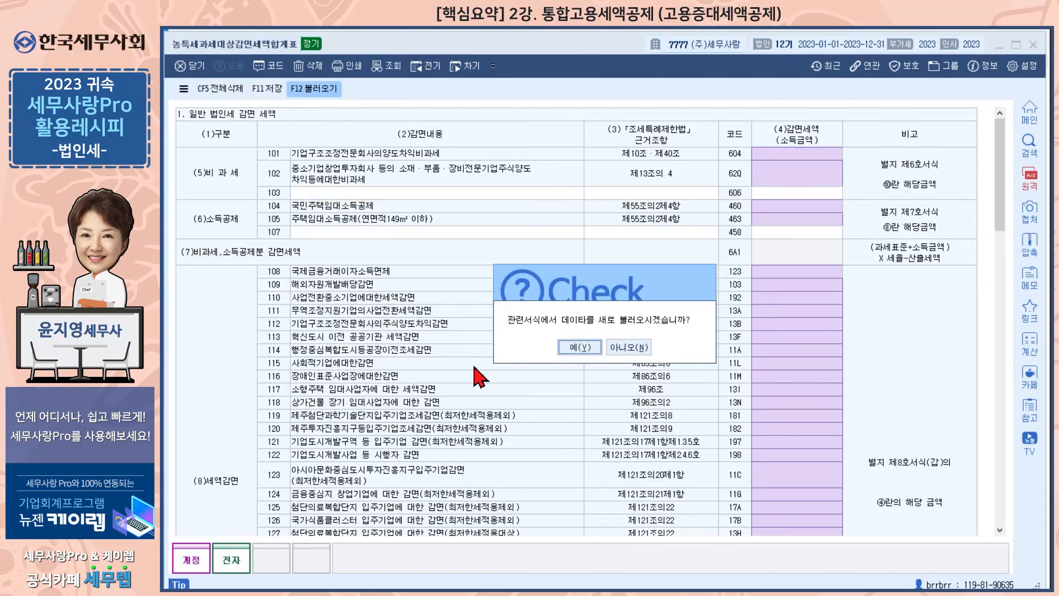
pyautogui.click(571, 349)
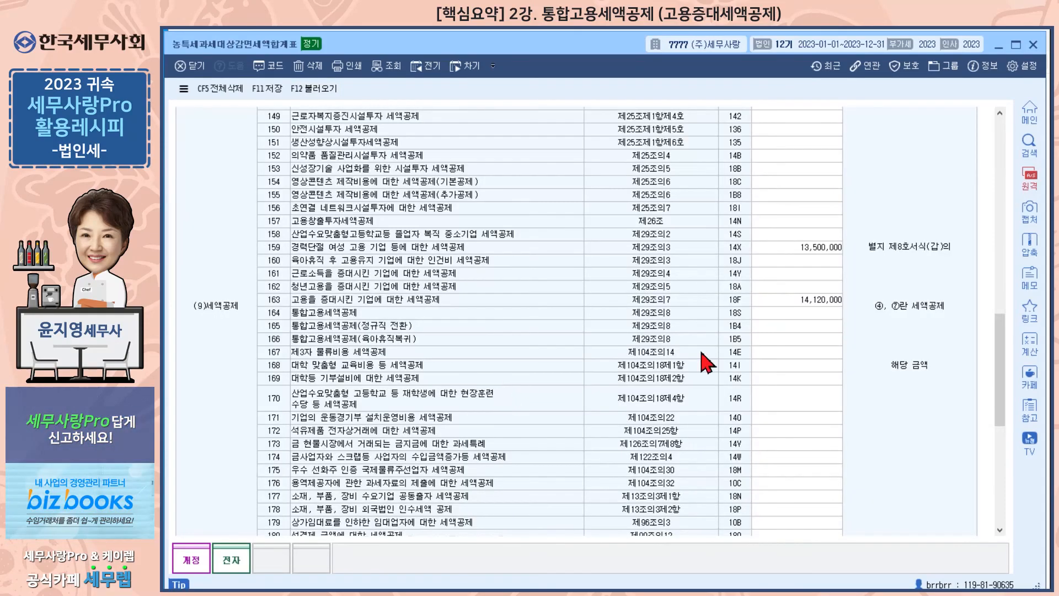
# Check the 경력단절 여성 고용 and 고용을 증대시킨 기업 credit rows and the (10) 감면세액합계, and save the 합계표.
pyautogui.click(835, 249)
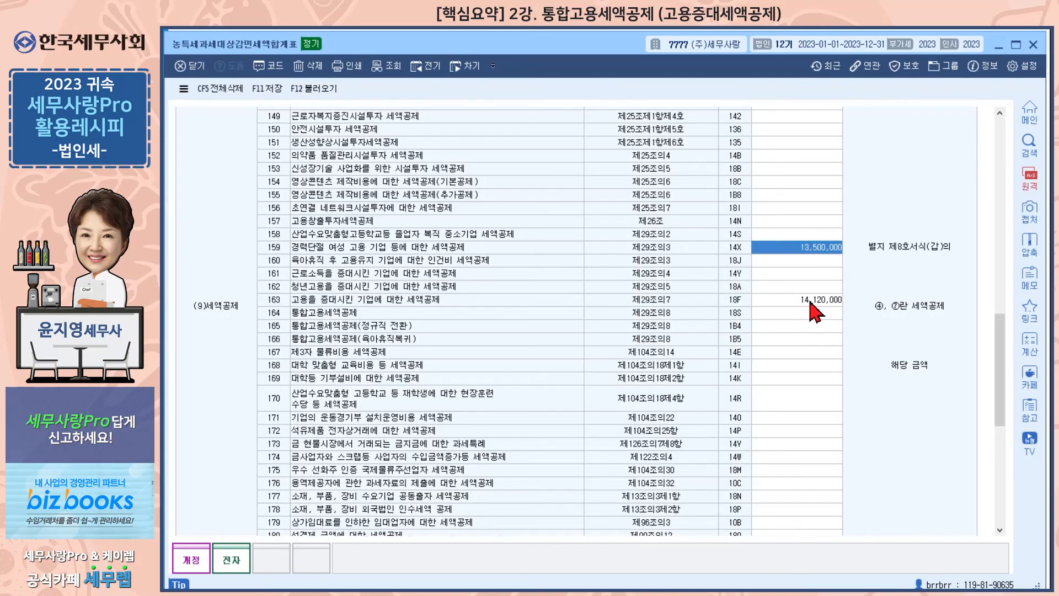
pyautogui.click(810, 303)
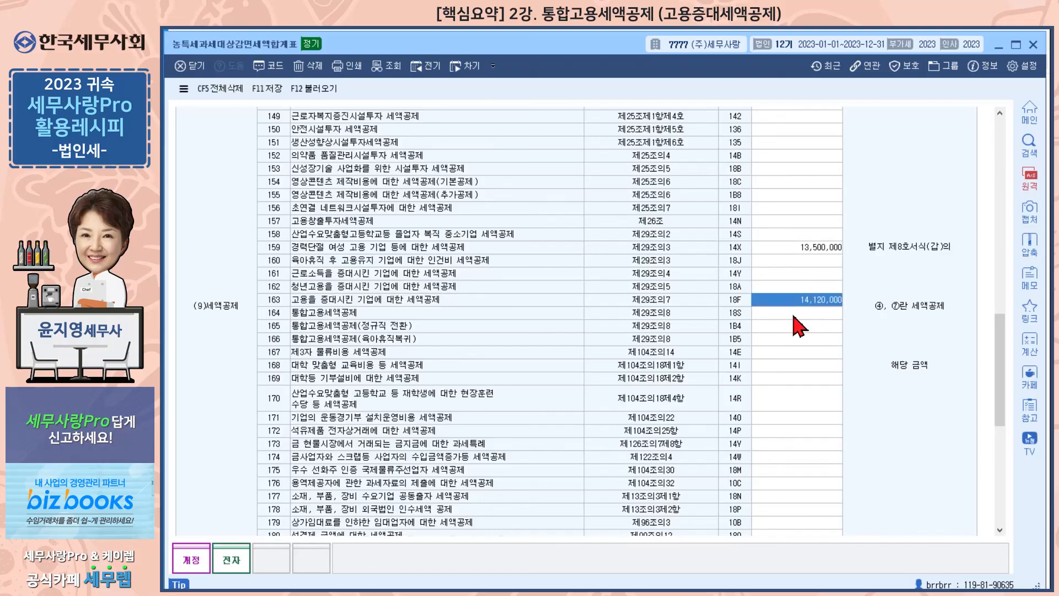
pyautogui.scroll(-5, 762, 367)
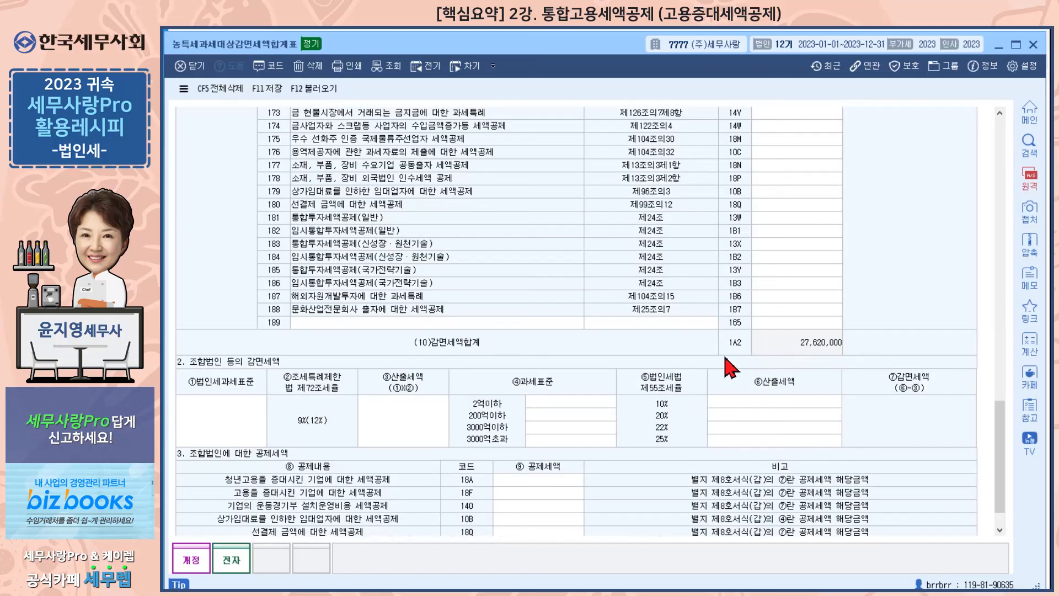
pyautogui.click(257, 90)
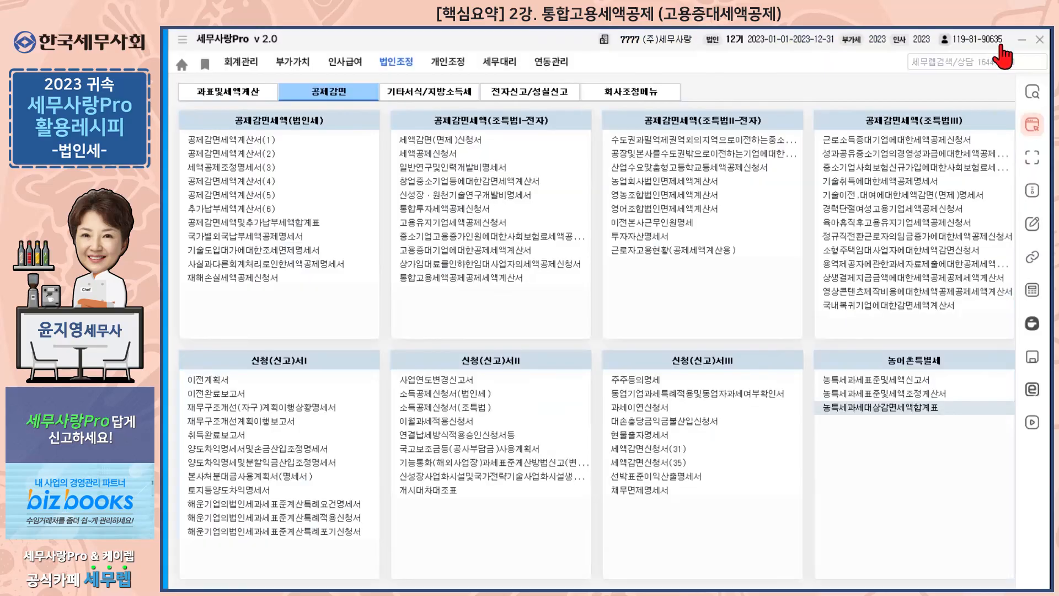
pyautogui.click(1033, 44)
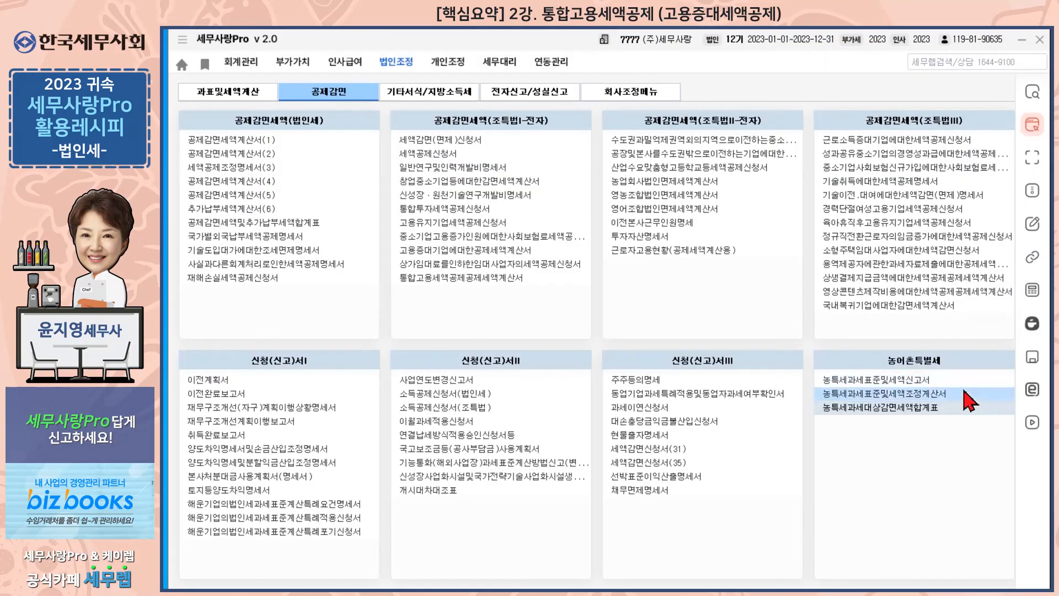
# Open 농특세과세표준및세액조정계산서 for a 일반법인, load its figures anew and save the form.
pyautogui.click(965, 393)
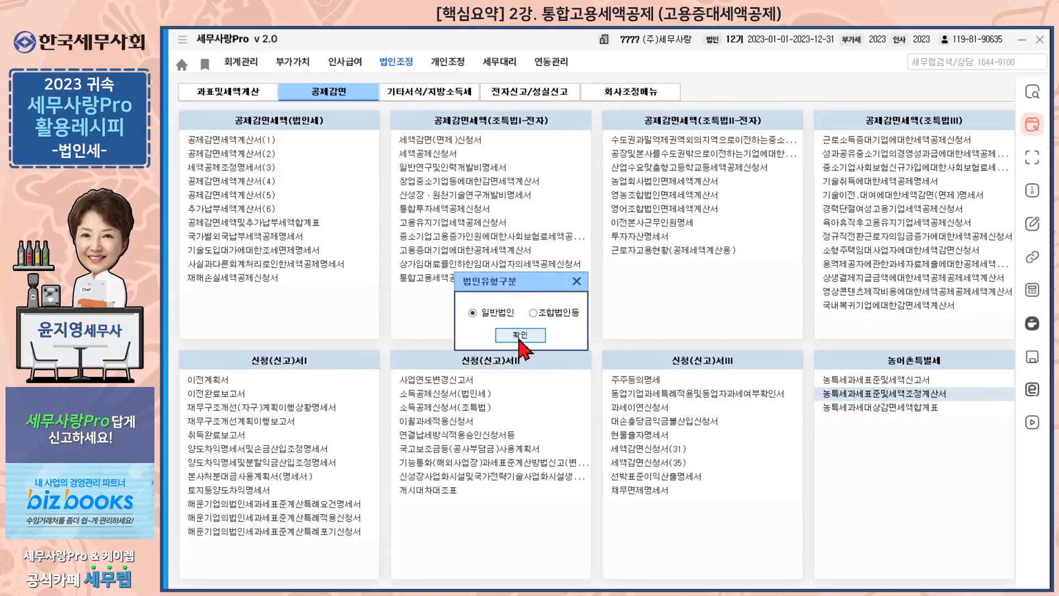
pyautogui.click(519, 339)
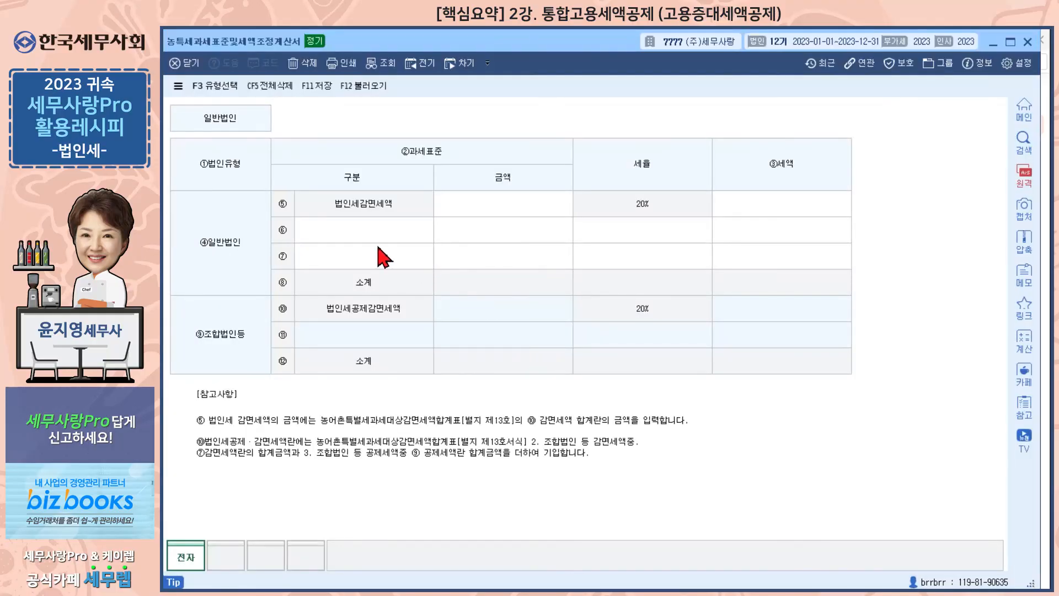
pyautogui.click(362, 87)
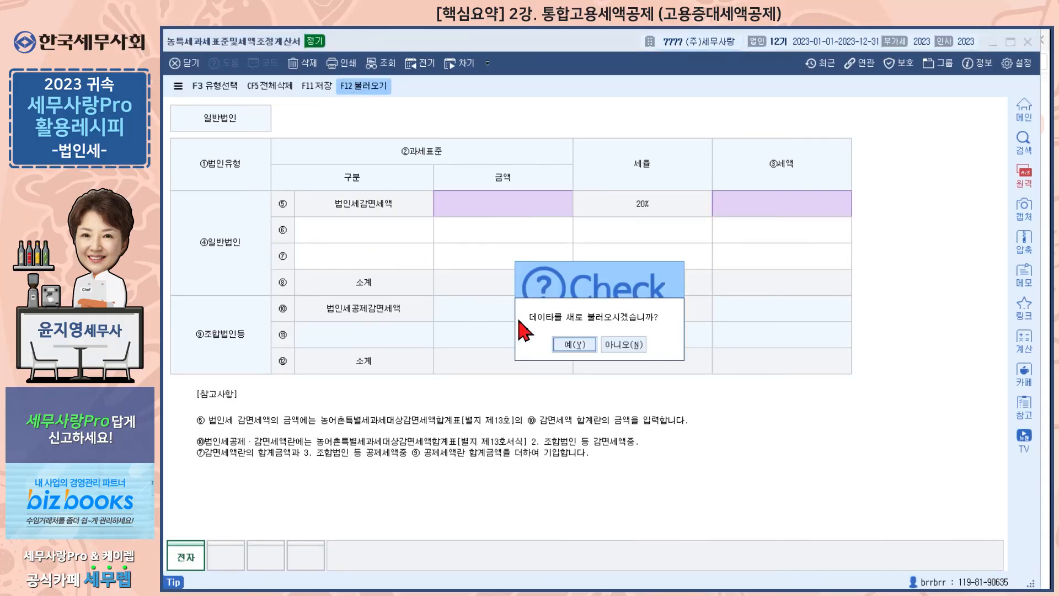
pyautogui.click(571, 347)
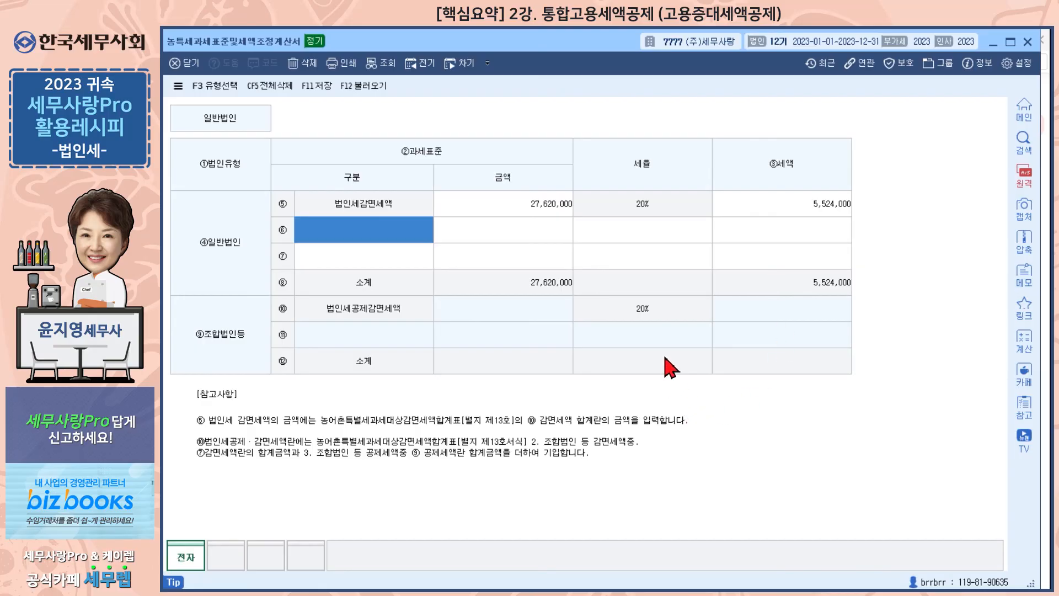
pyautogui.click(317, 86)
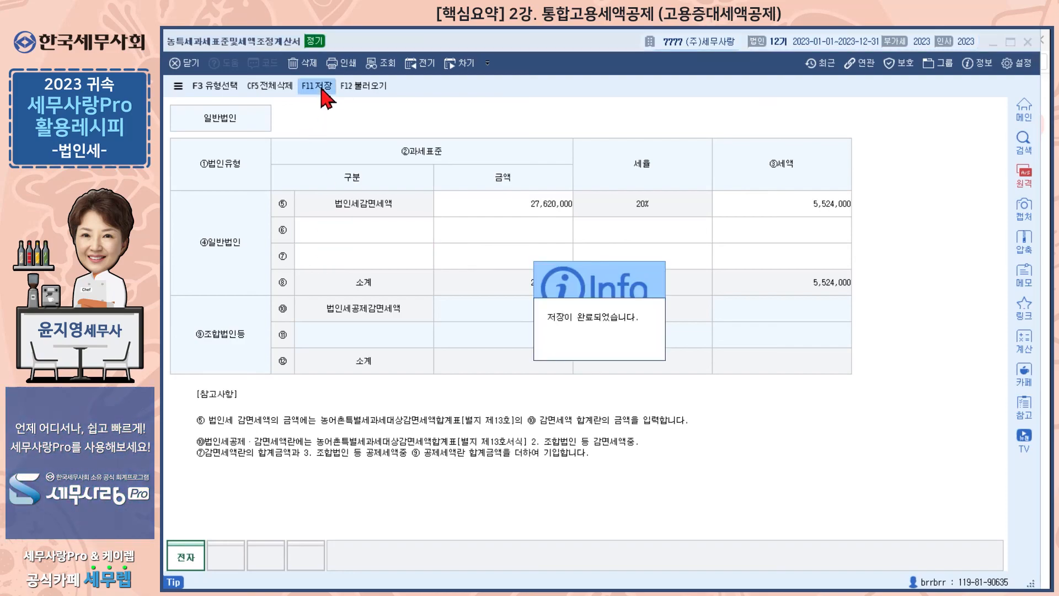
pyautogui.click(997, 44)
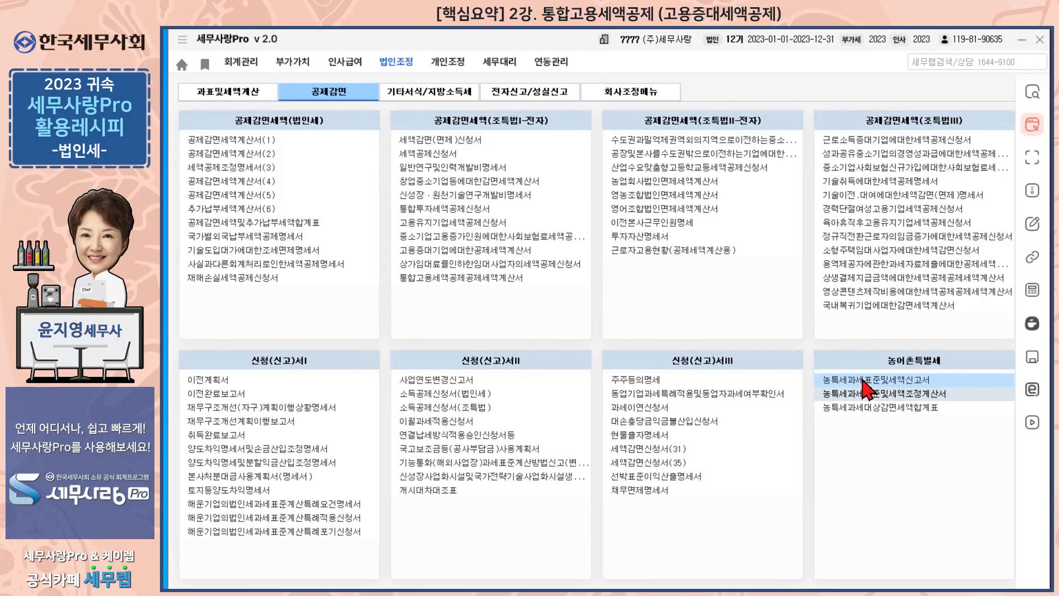
# Open 농특세과세표준및세액신고서, load its figures and check the (7) 과세표준 and (8) 산출세액.
pyautogui.click(862, 380)
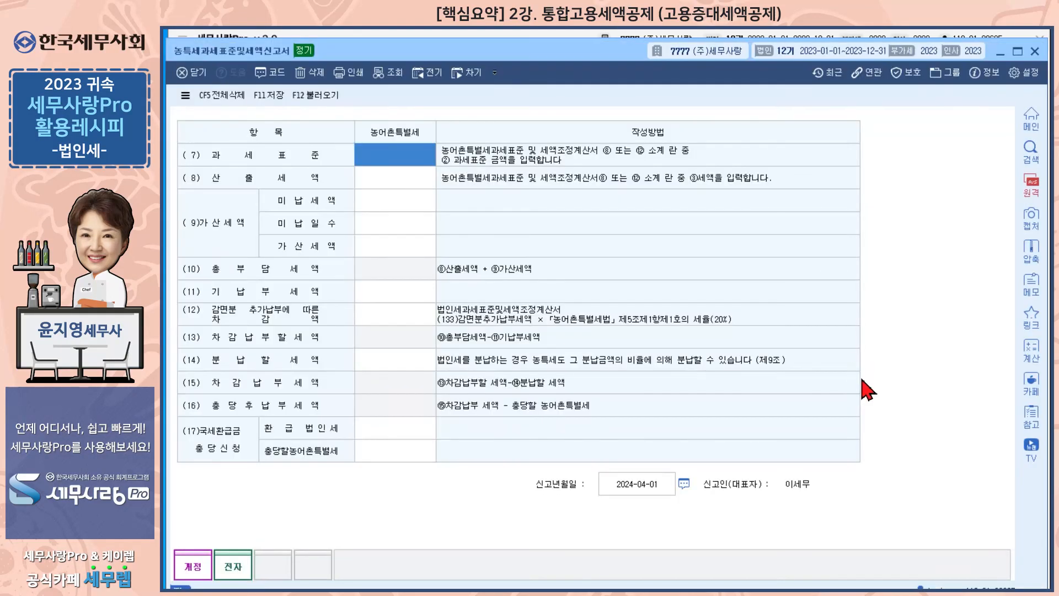
pyautogui.click(316, 95)
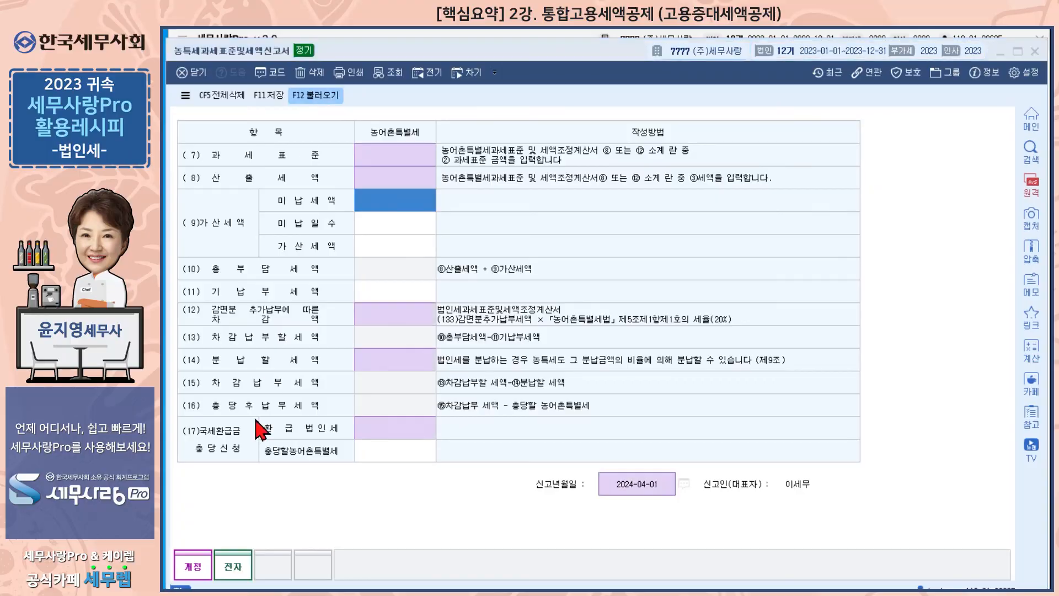
pyautogui.click(586, 363)
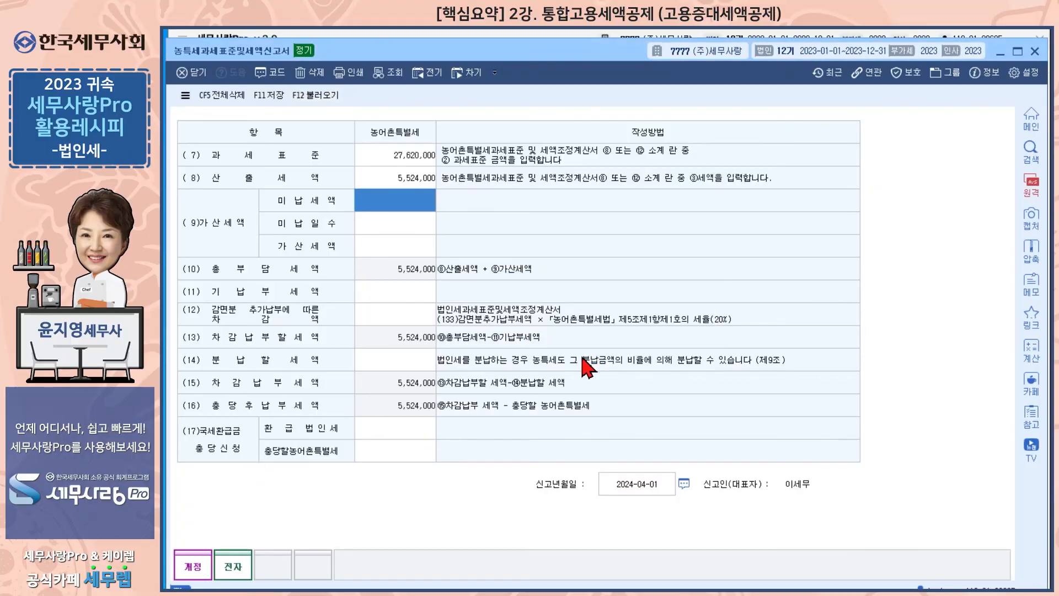
pyautogui.click(408, 161)
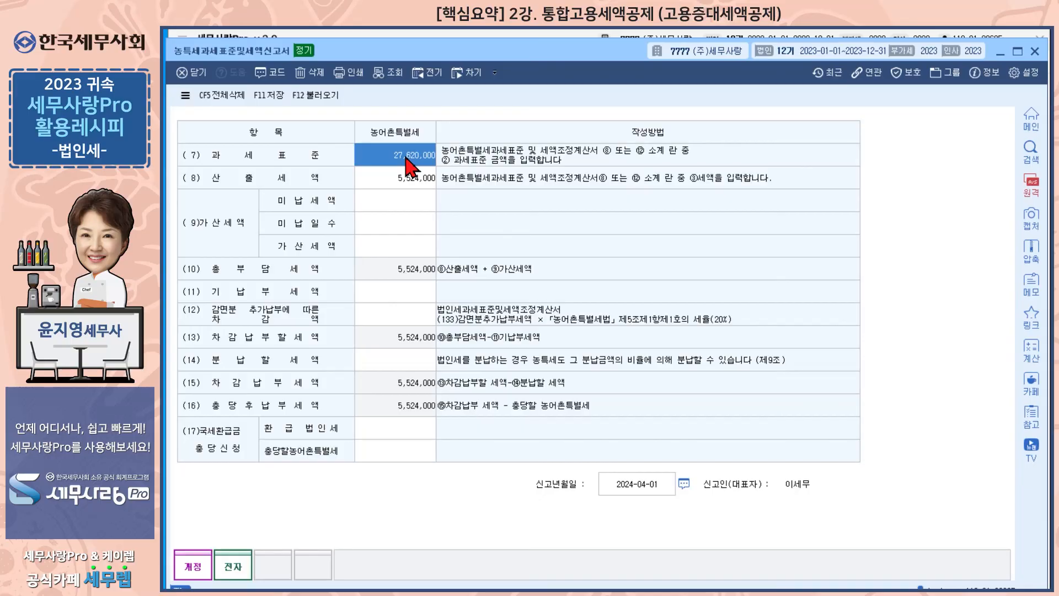
pyautogui.click(402, 180)
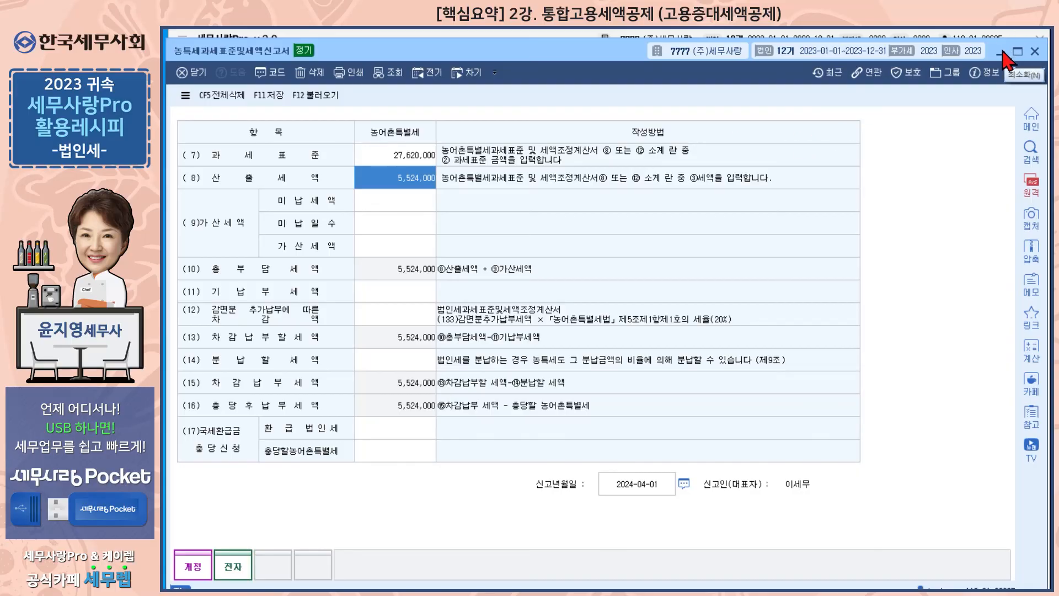
# Reopen 추가납부세액계산서(6) and check the additional payment of the 고용을 증대시킨 기업 credit.
pyautogui.click(1035, 51)
pyautogui.click(206, 211)
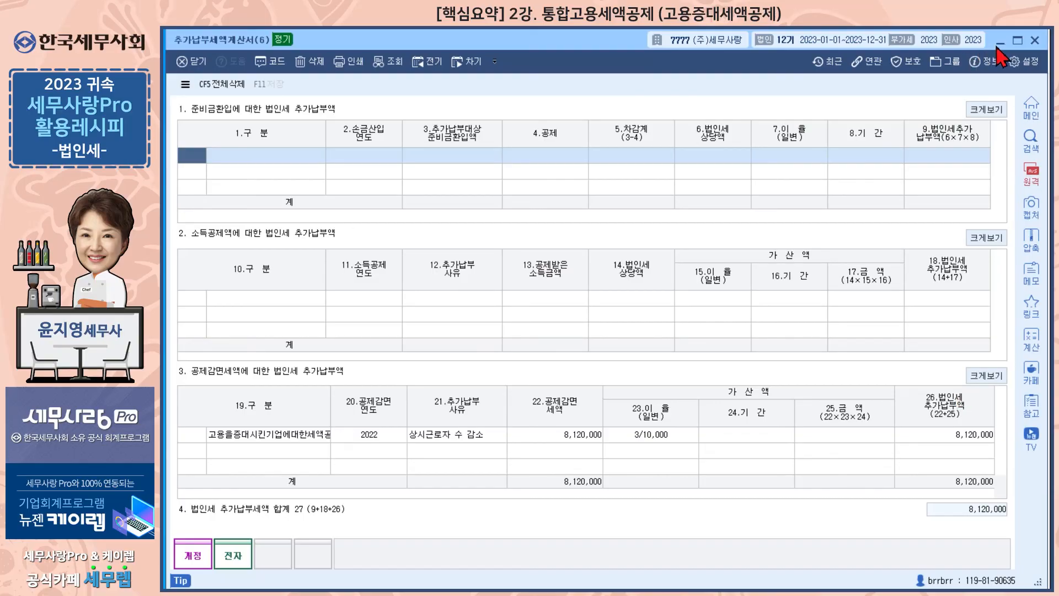
pyautogui.click(1035, 40)
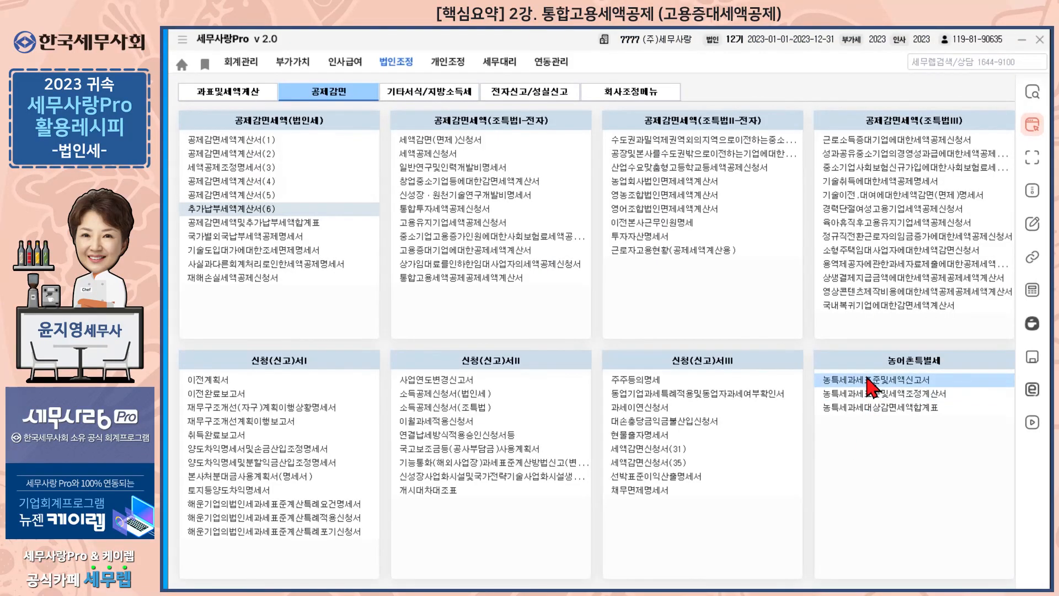
# Enter 1,624,000 as the (11) 기납부세액 in 농특세과세표준및세액신고서 and save the form.
pyautogui.click(872, 381)
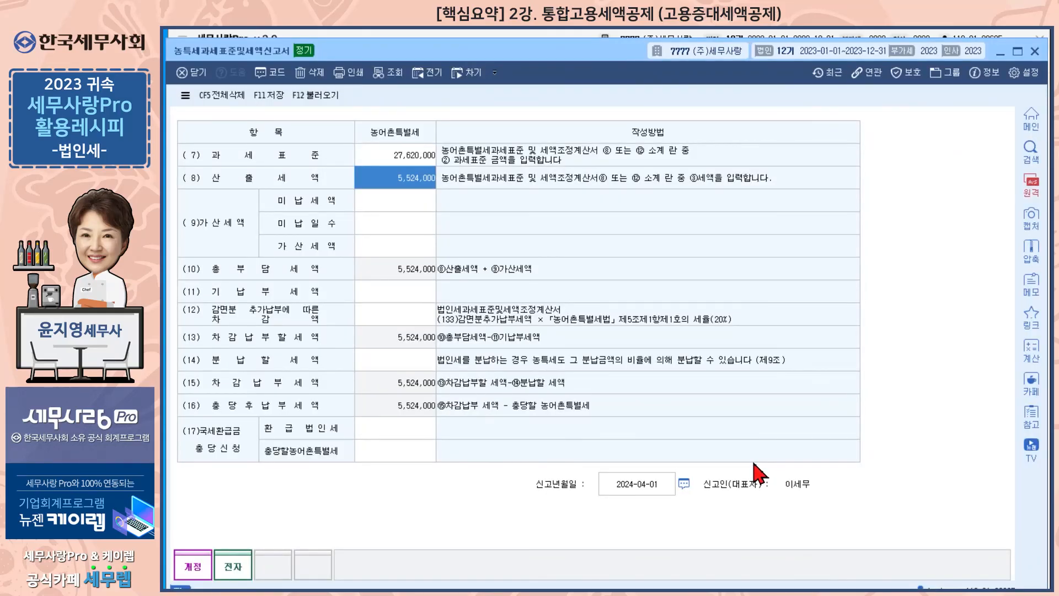
pyautogui.click(371, 295)
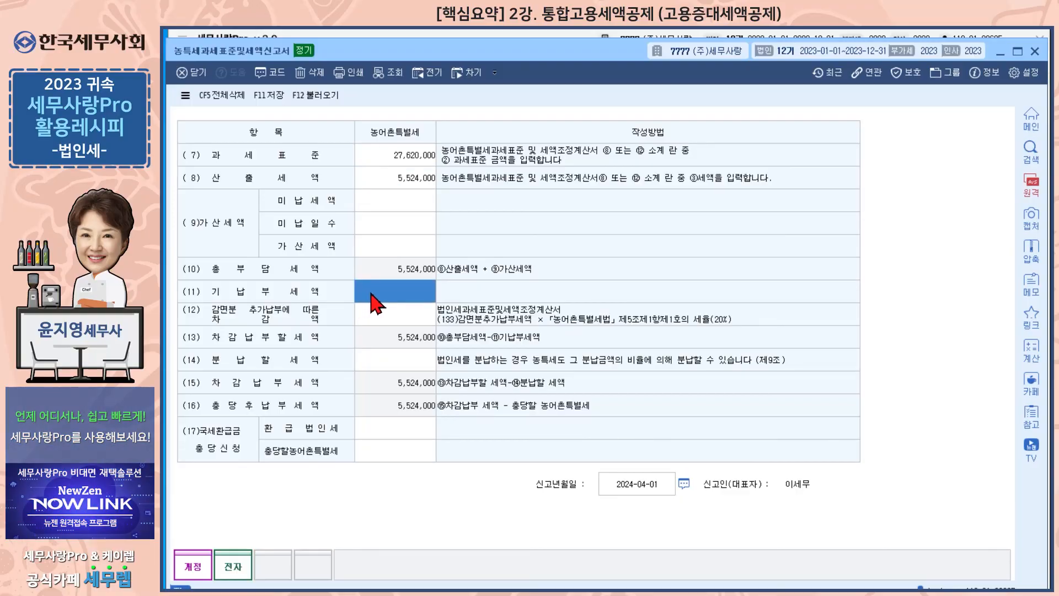
pyautogui.write('1,624,000')
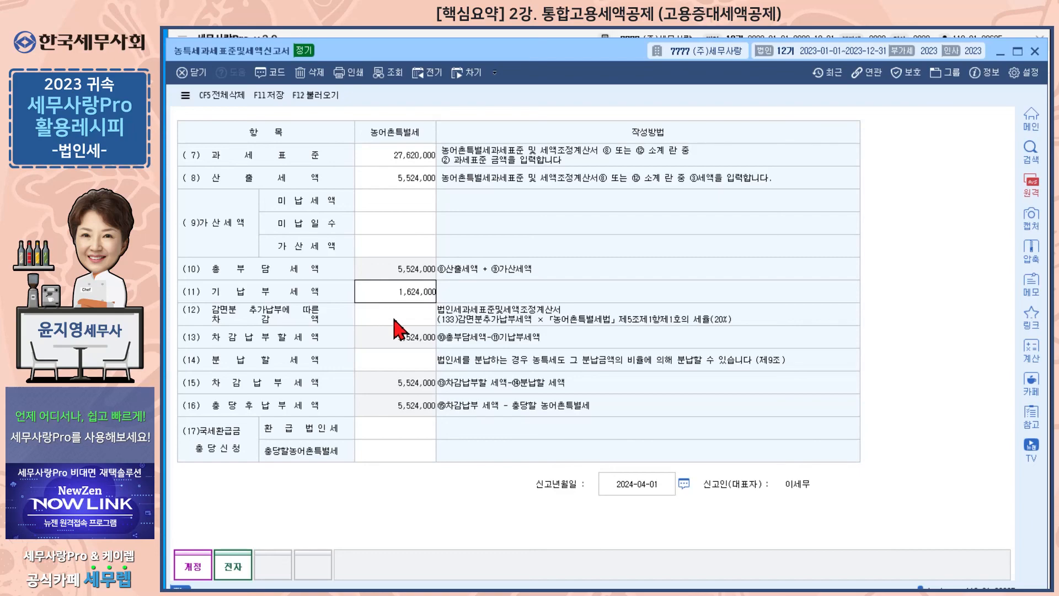
pyautogui.click(394, 319)
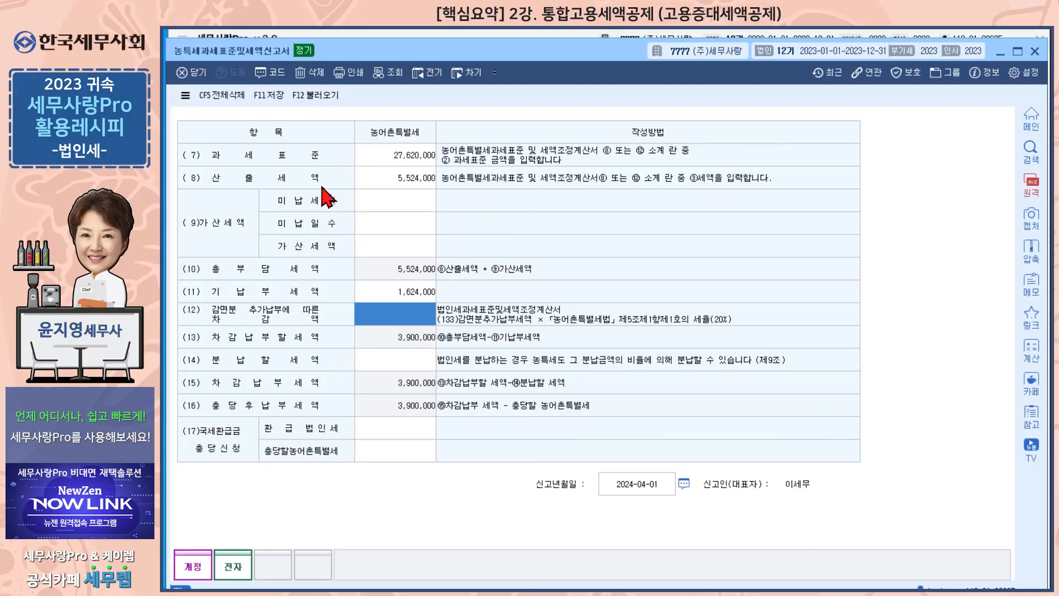
pyautogui.click(269, 96)
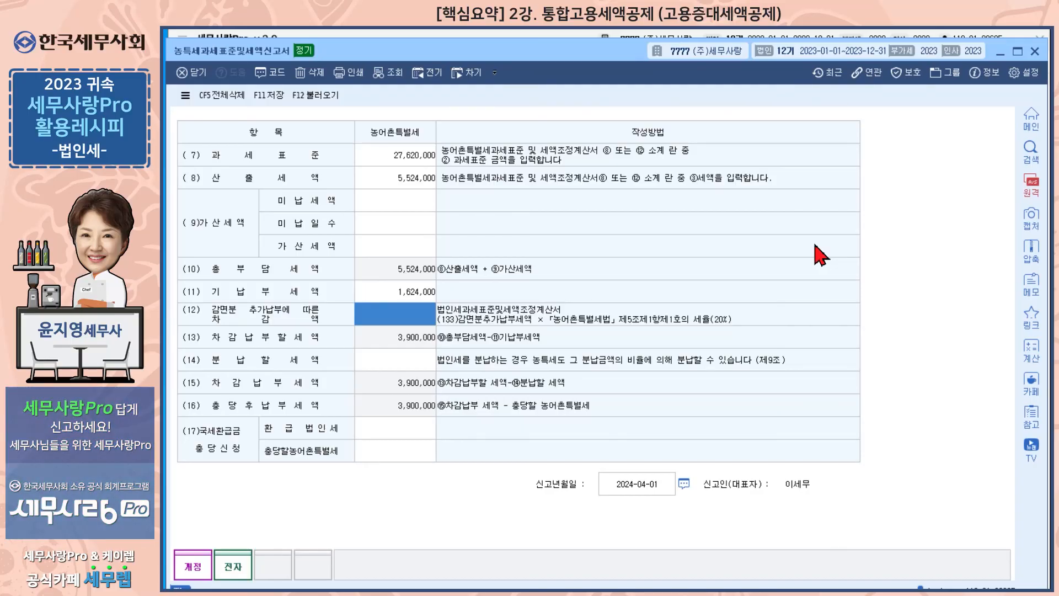
pyautogui.click(377, 290)
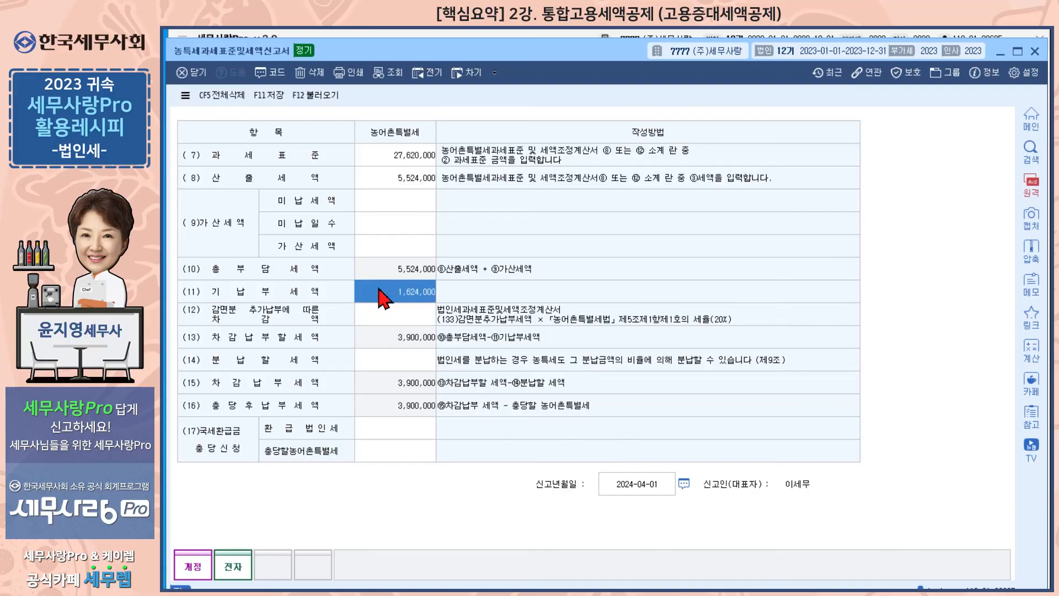